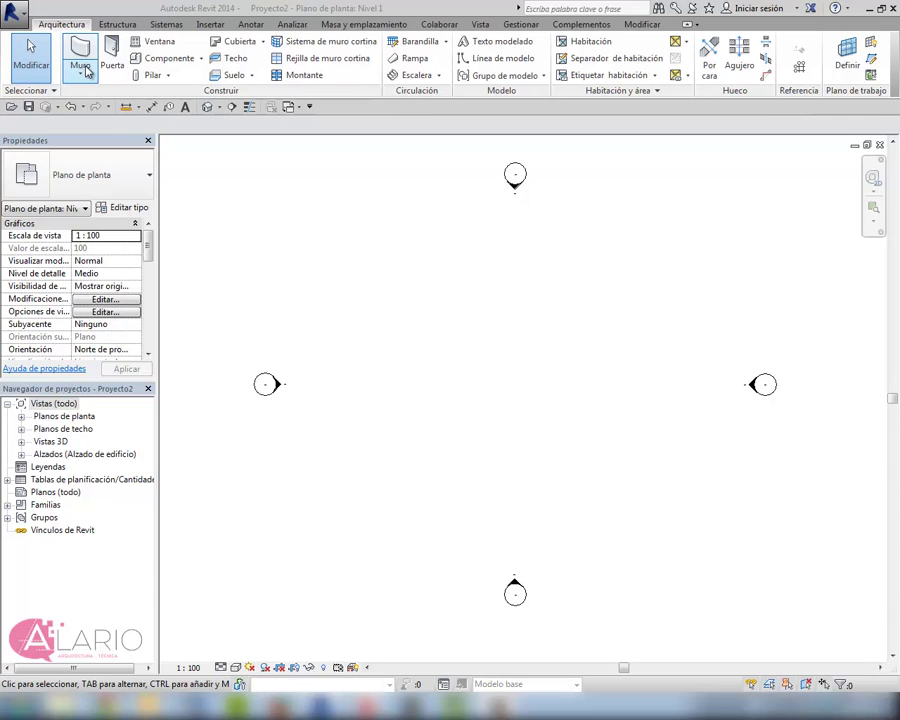
Draw a straight CW 102-50-140p wall on Nivel 1.
left_click(85, 67)
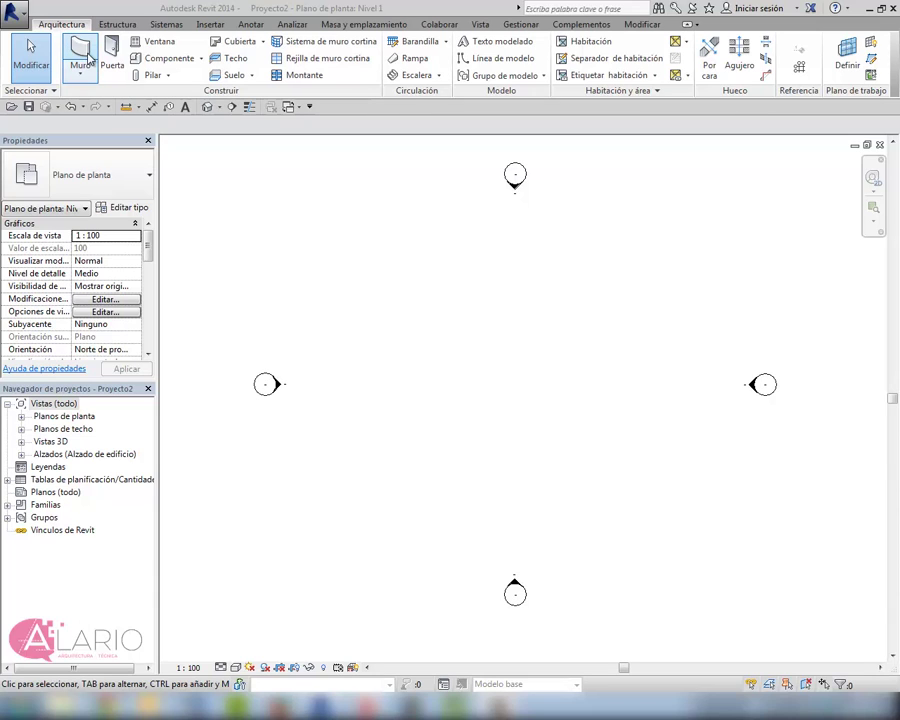
left_click(143, 188)
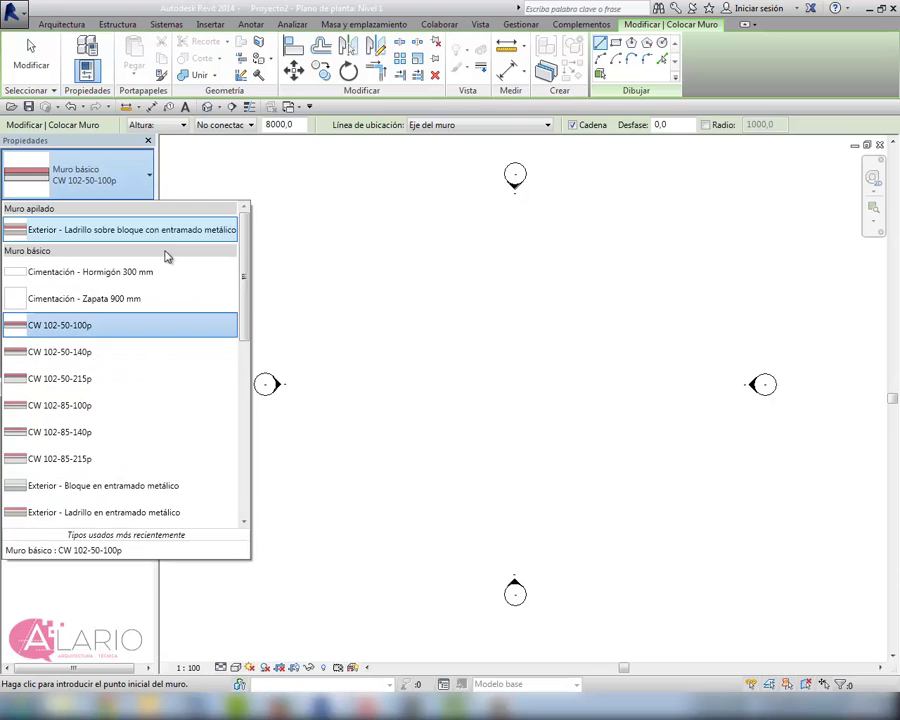
left_click(135, 358)
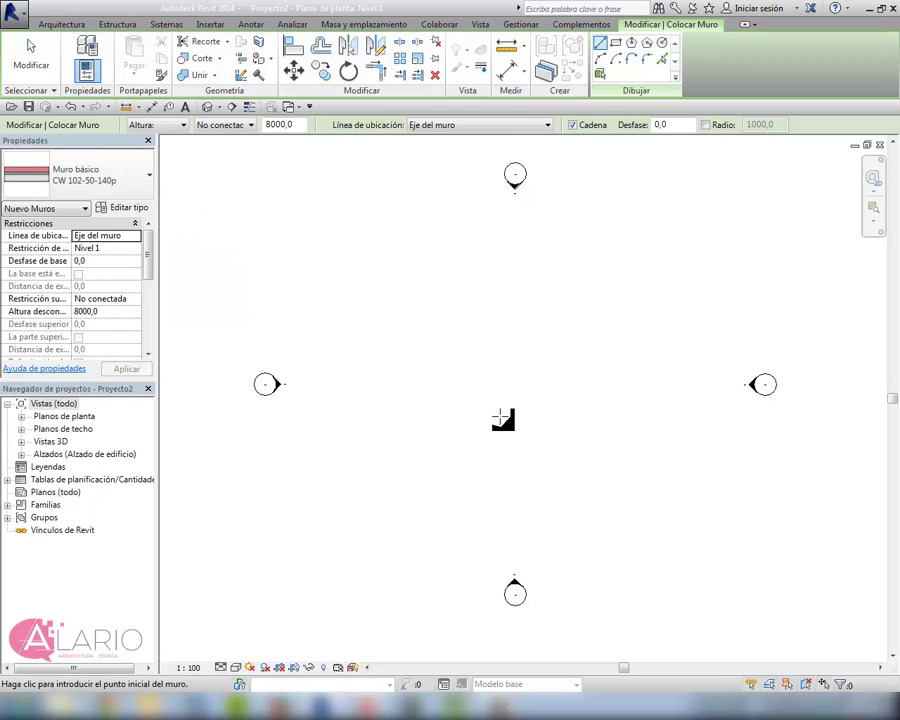
left_click(425, 368)
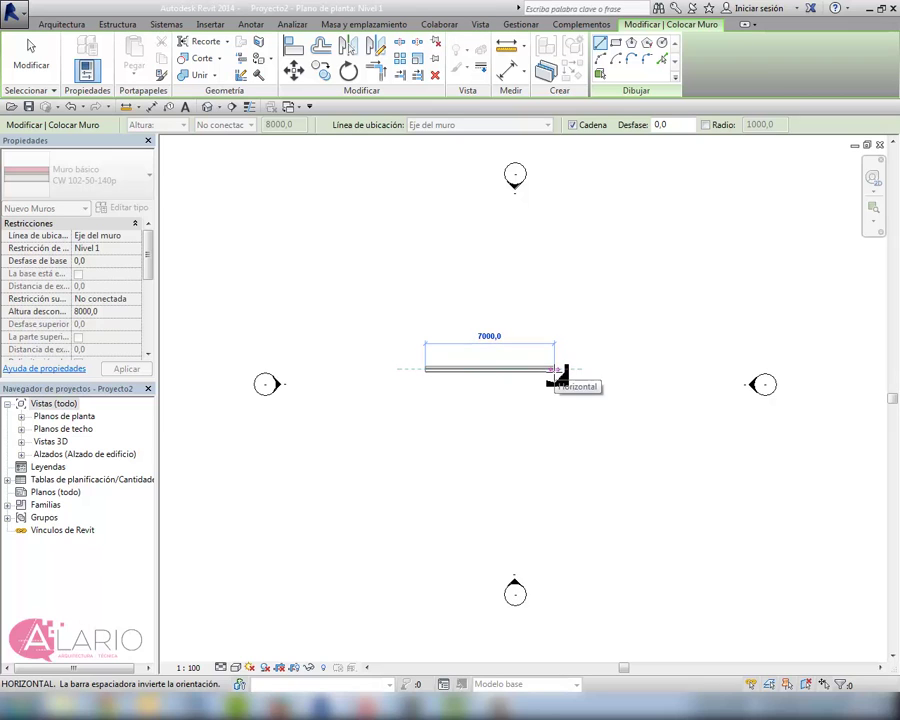
left_click(556, 369)
scroll(510, 371, "up", 5)
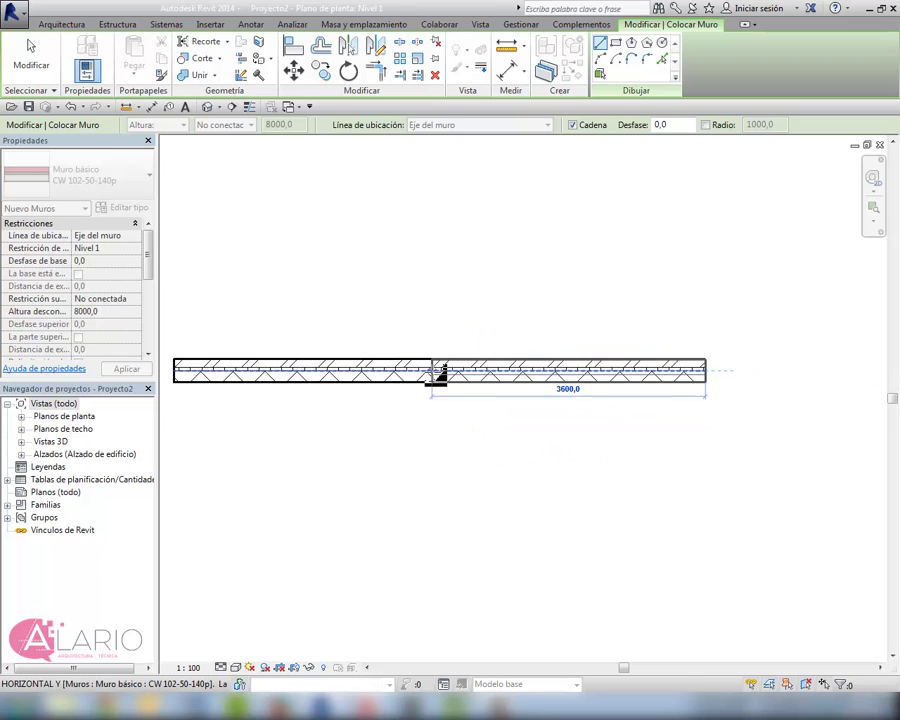
left_click(30, 50)
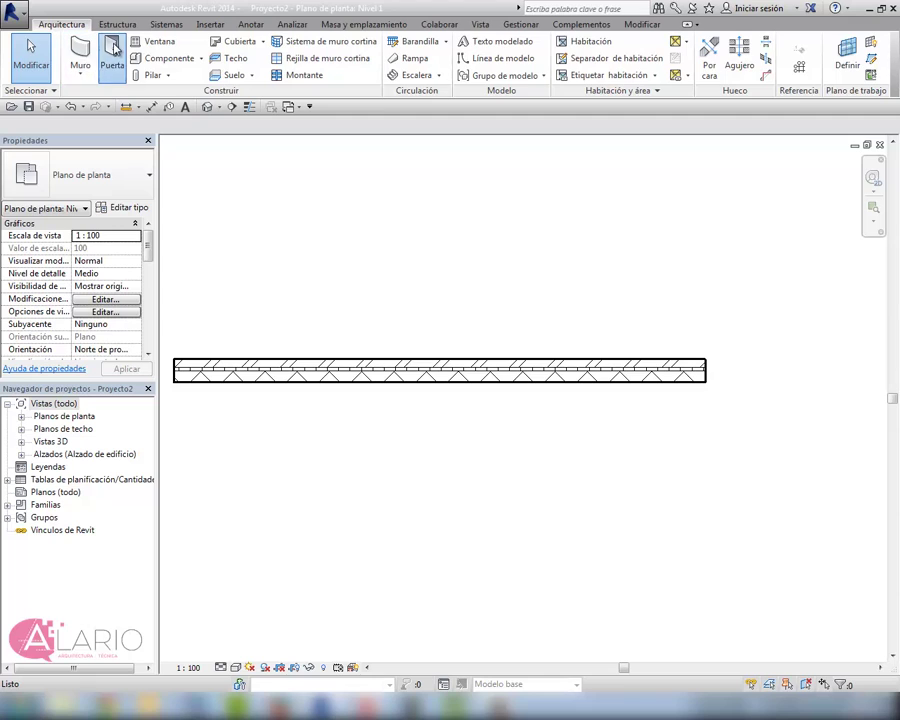
Insert a Puerta abatible 2 swing door near the wall's left end.
left_click(112, 58)
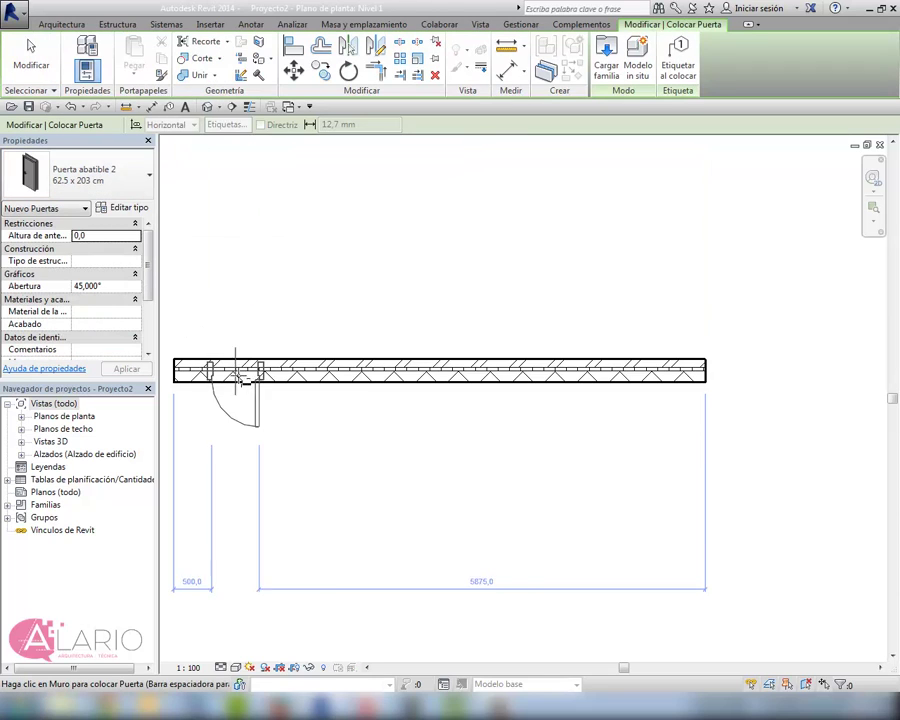
left_click(348, 388)
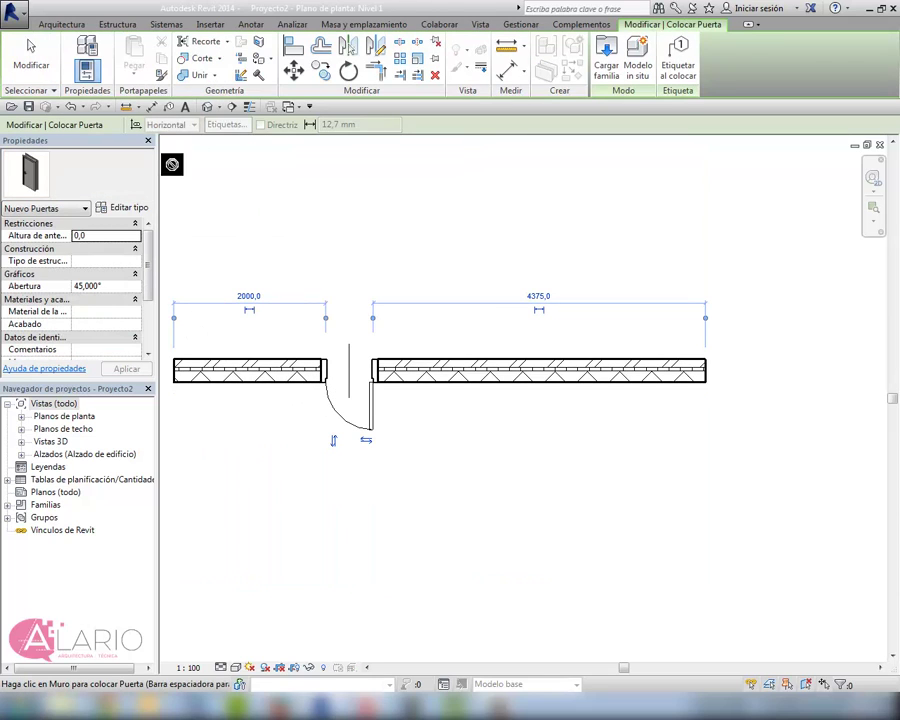
left_click(42, 70)
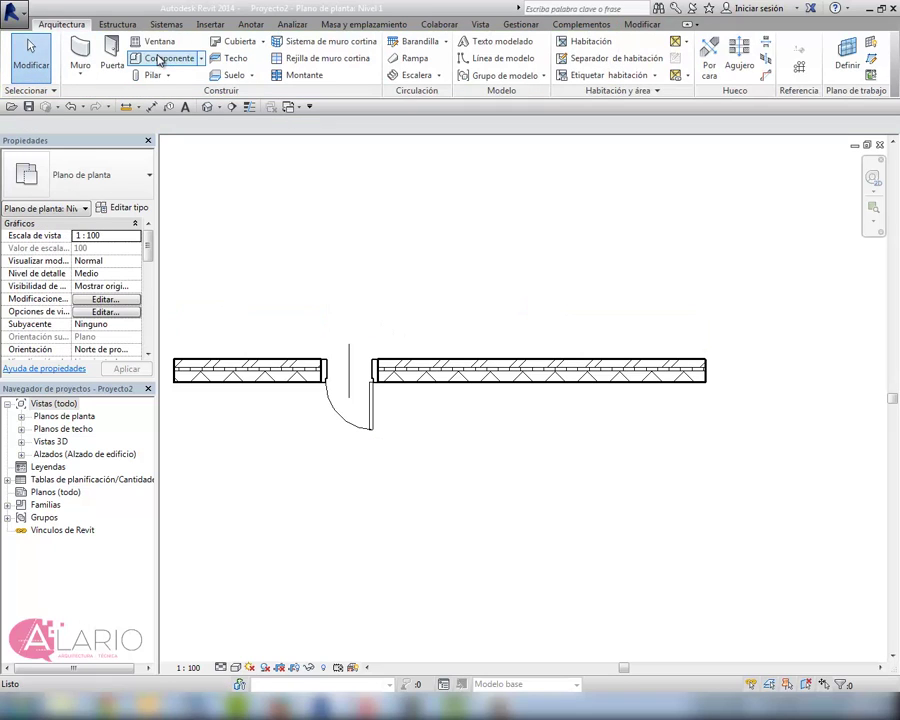
Insert a 1400 x 1600 mm two-leaf casement window in the wall's right part.
left_click(150, 41)
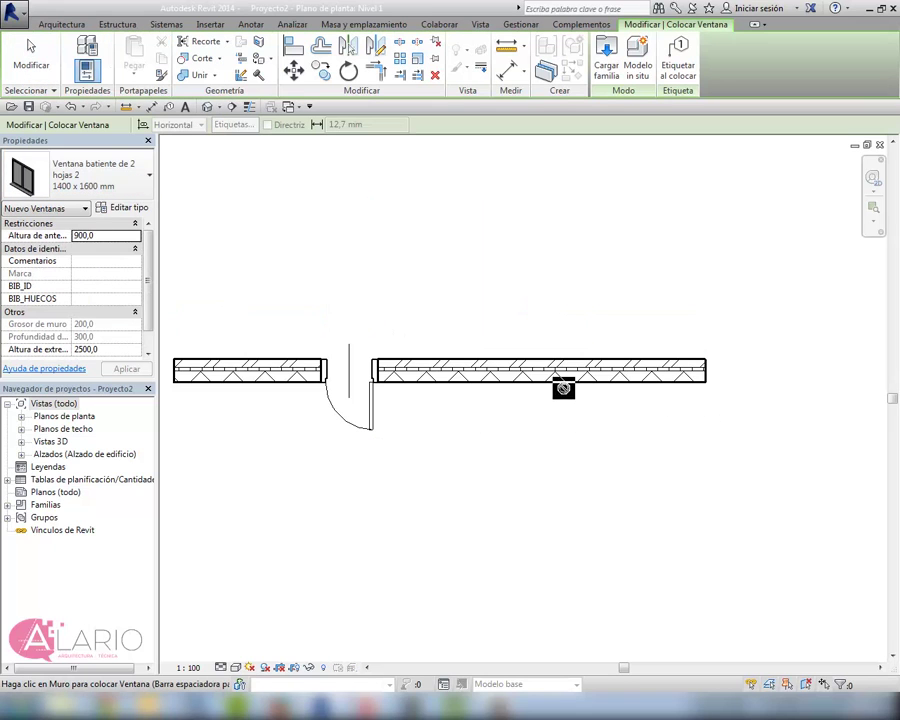
left_click(550, 390)
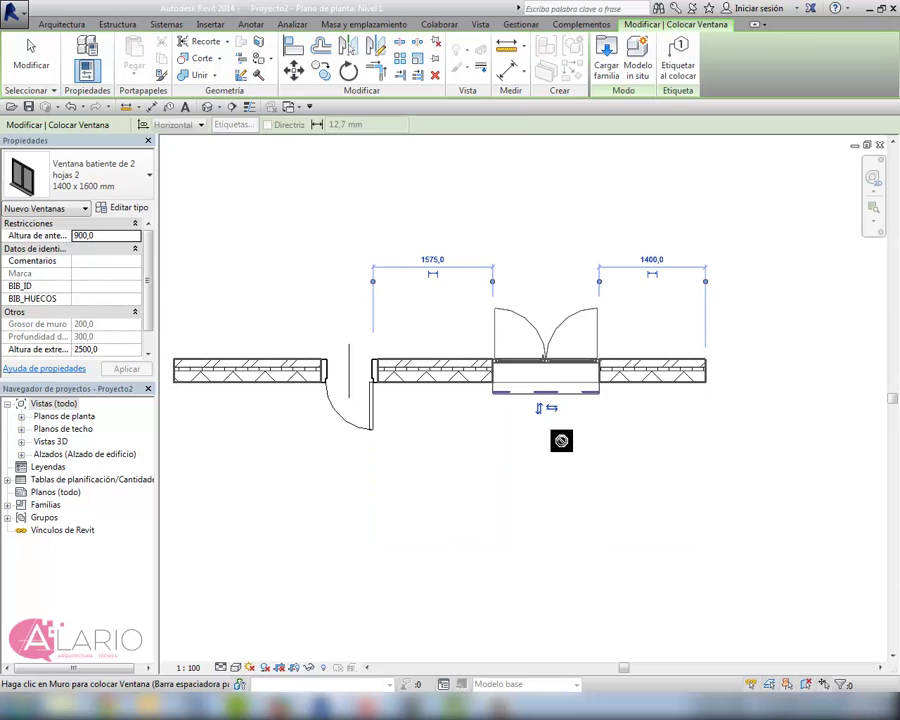
left_click(31, 55)
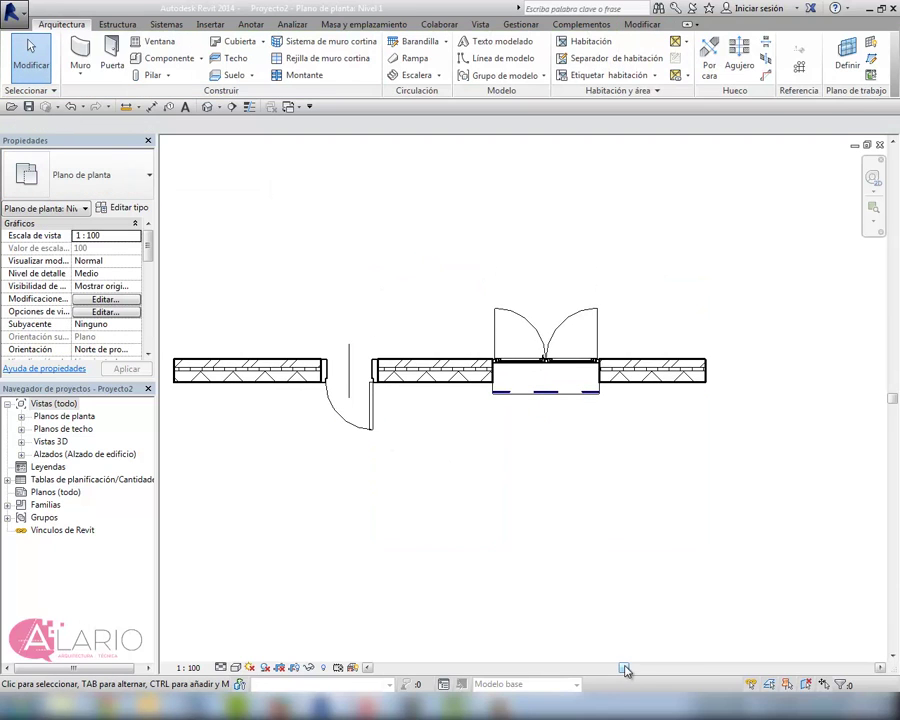
left_click_drag(623, 667, 609, 667)
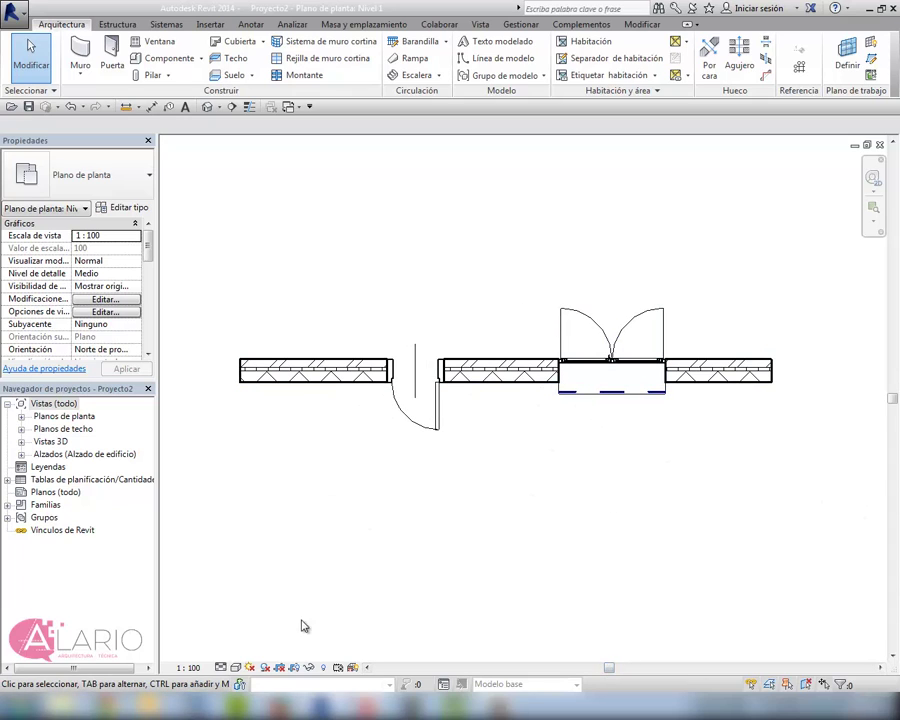
left_click(236, 668)
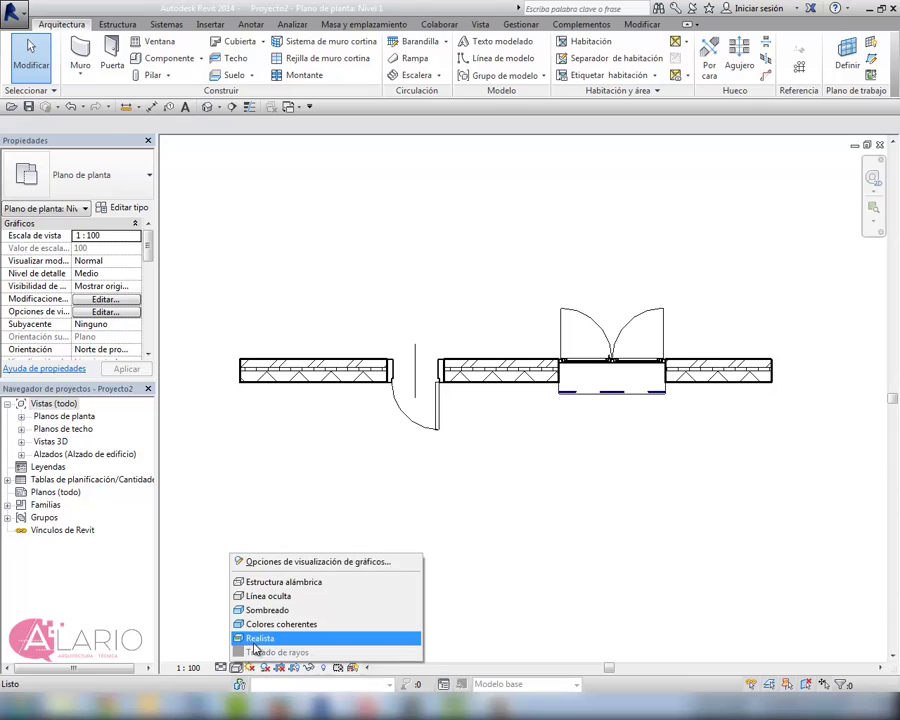
left_click(252, 638)
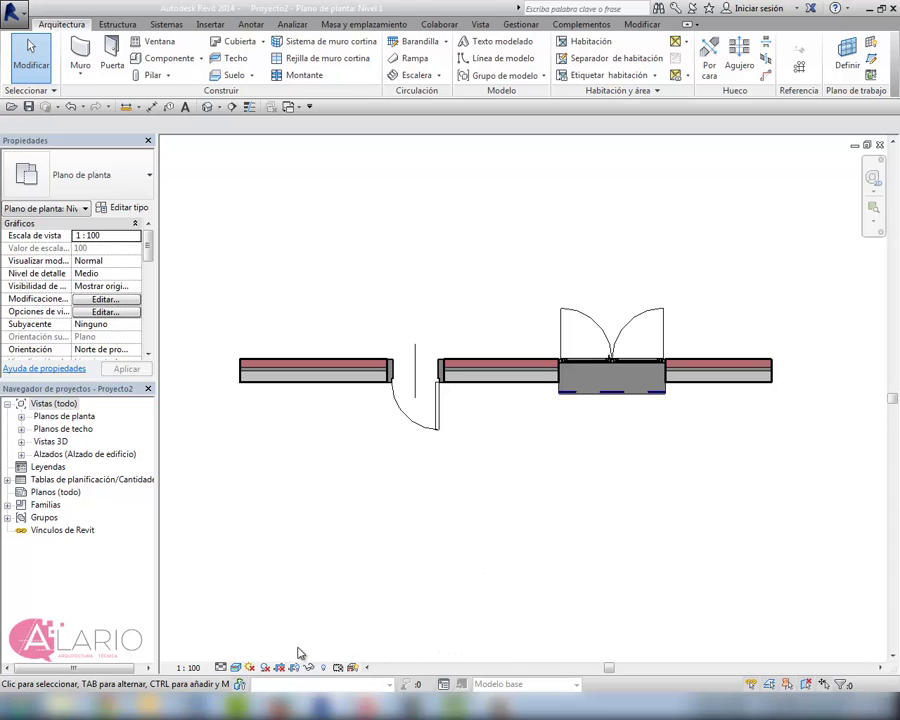
left_click(236, 667)
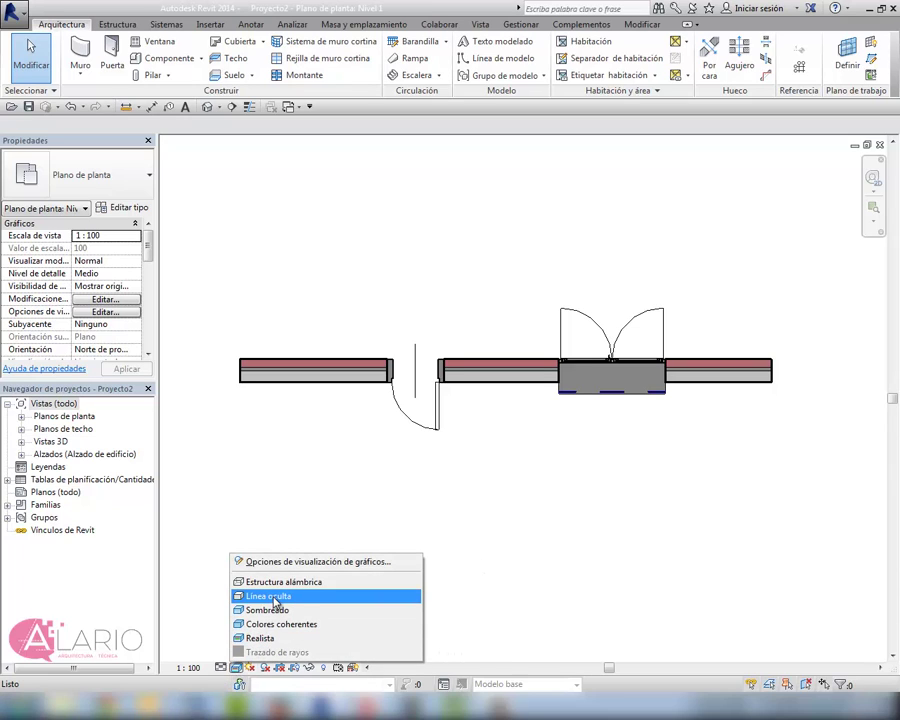
left_click(274, 598)
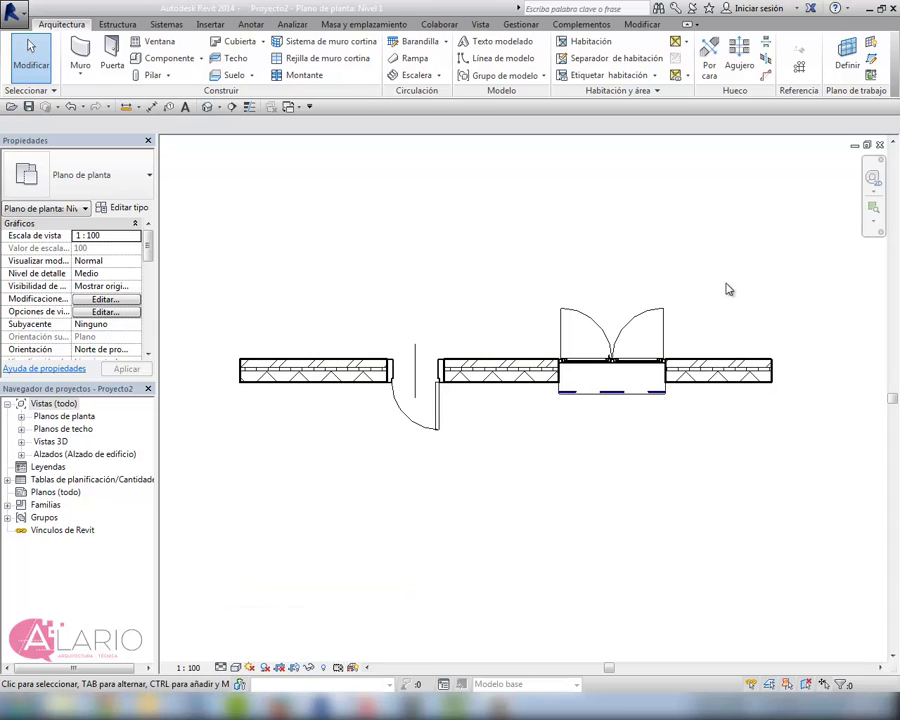
Launch Medit from Complementos, answering No to the Categorias configurator.
left_click(578, 26)
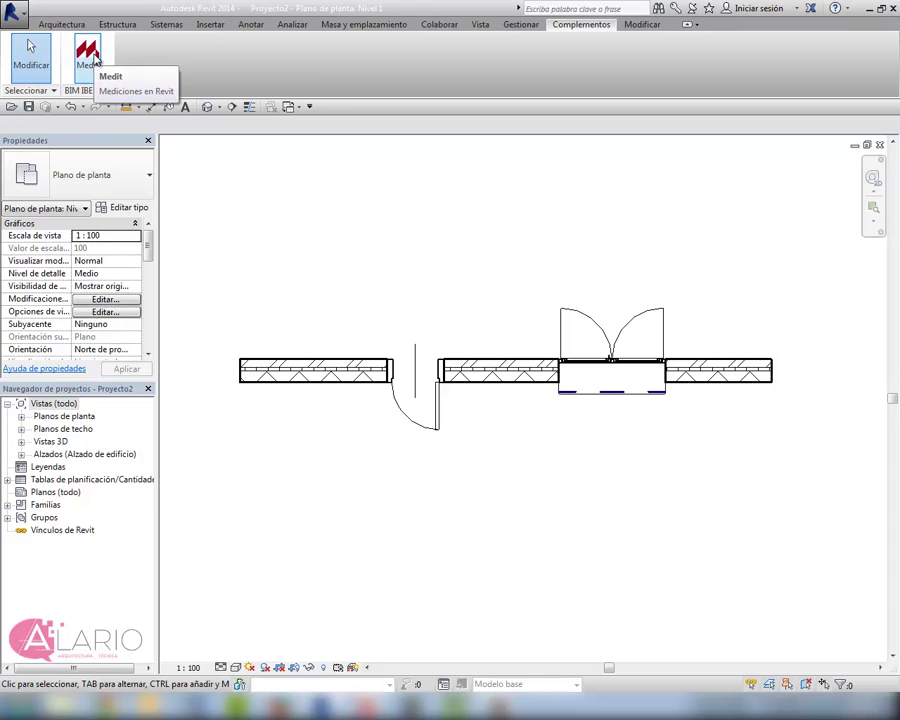
left_click(88, 55)
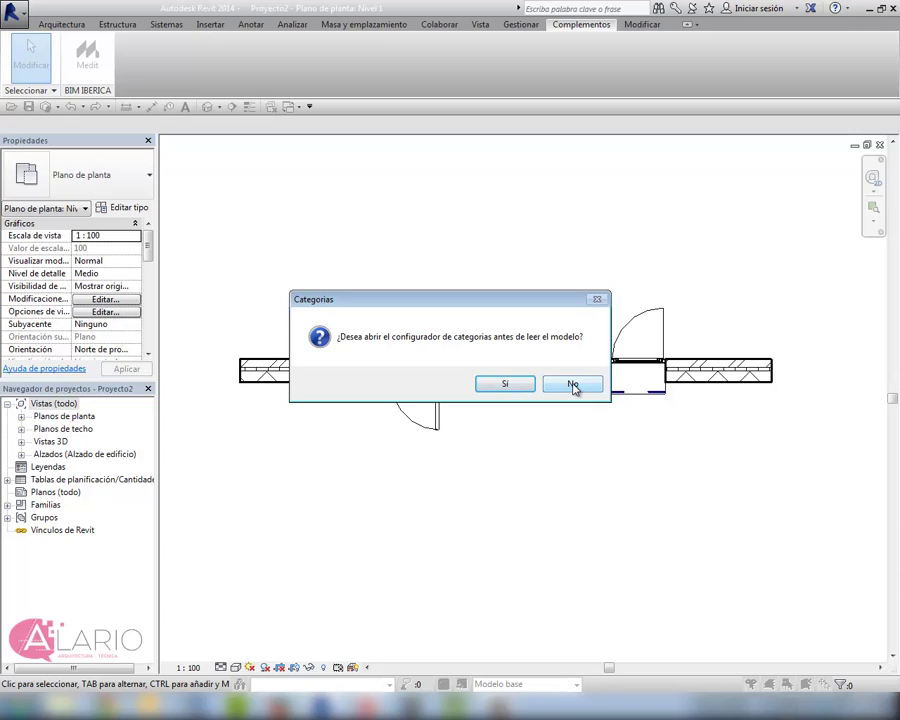
left_click(573, 385)
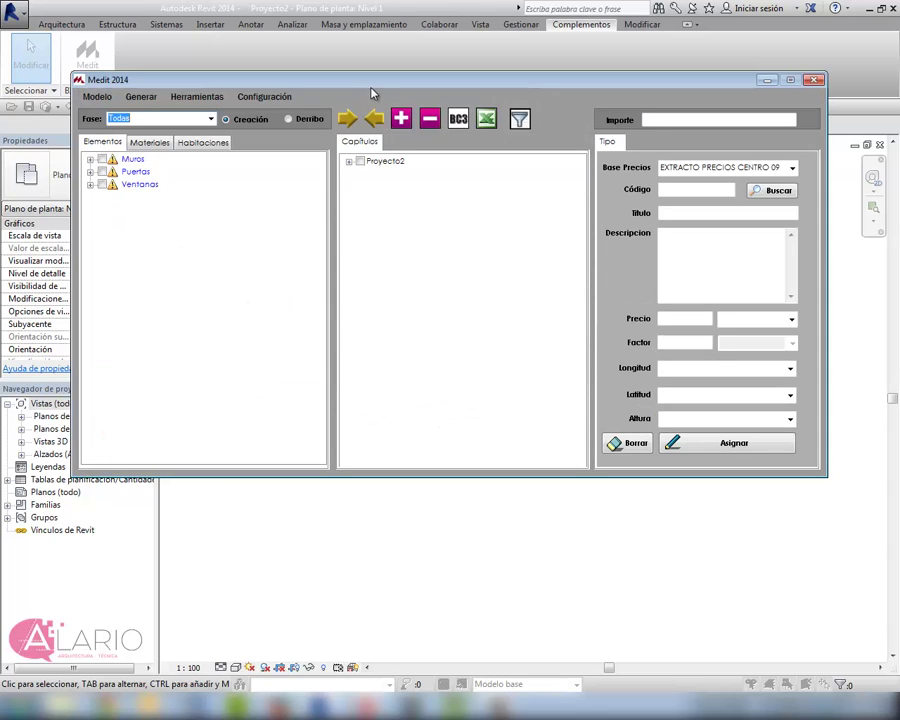
Center the Medit 2014 window on screen and collapse the Muros node in the element tree.
mouse_move(380, 85)
left_mouse_down()
mouse_move(422, 165)
mouse_move(440, 156)
left_mouse_up()
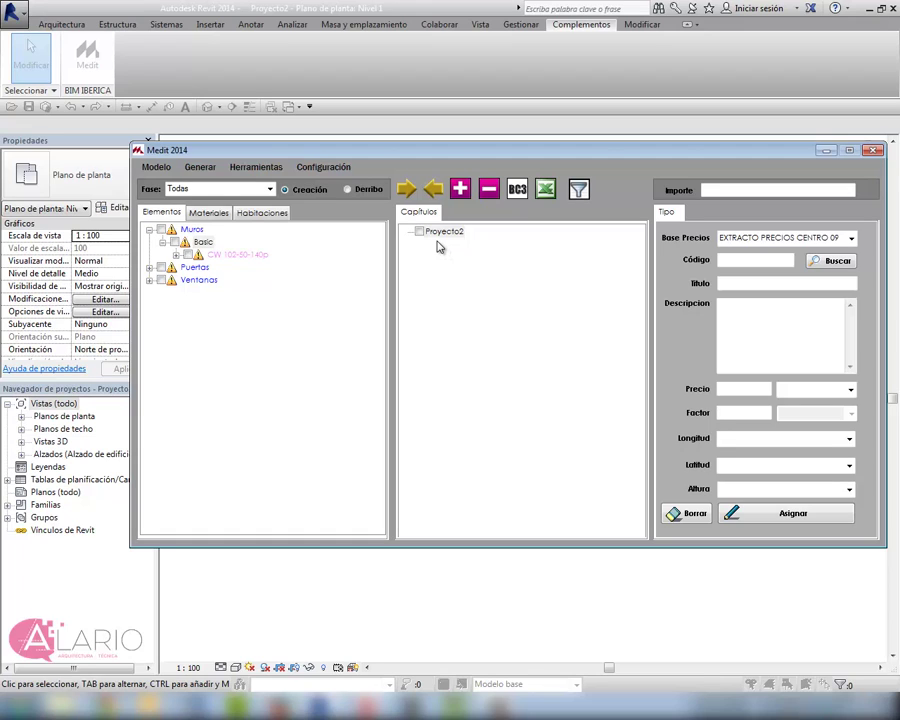
left_click(203, 242)
key("Left")
key("Left")
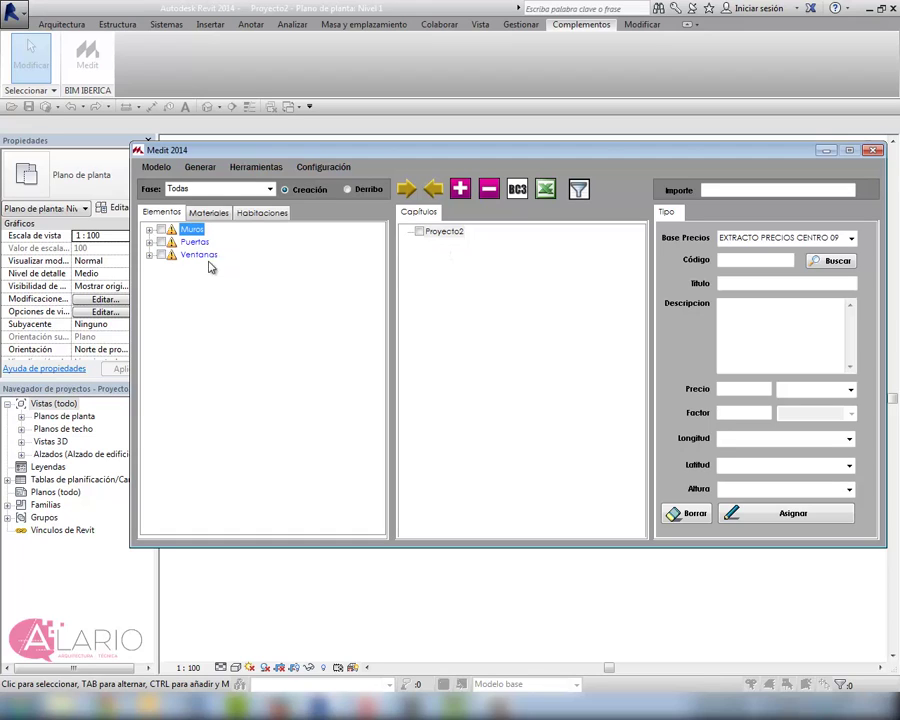
Create chapter 01- Ceramientos under Proyecto2.
right_click(441, 237)
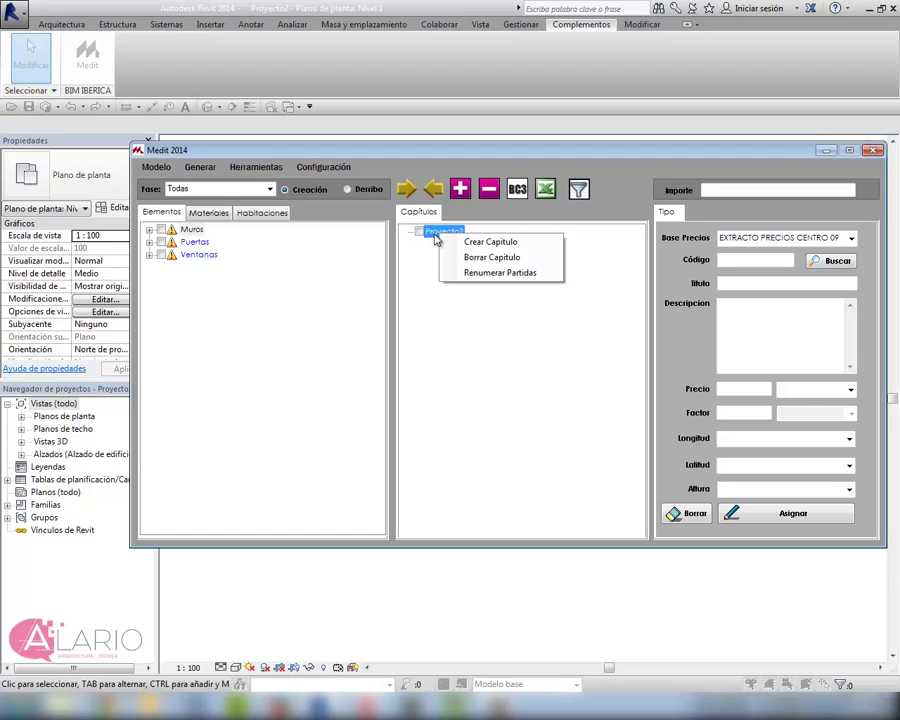
left_click(489, 242)
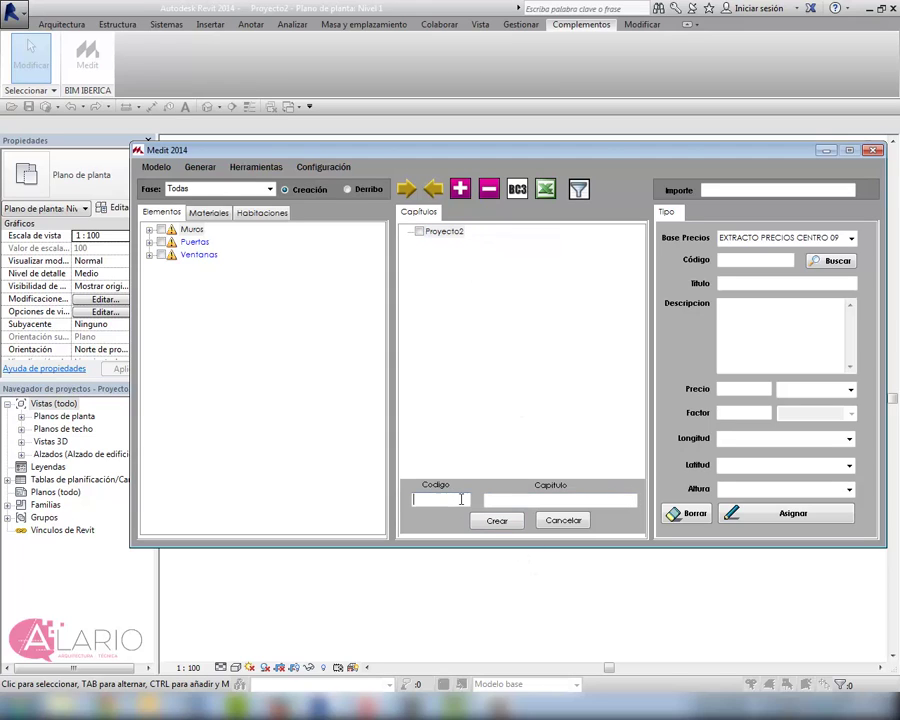
type("01")
key("Tab")
type("Ceramie")
type("ntos")
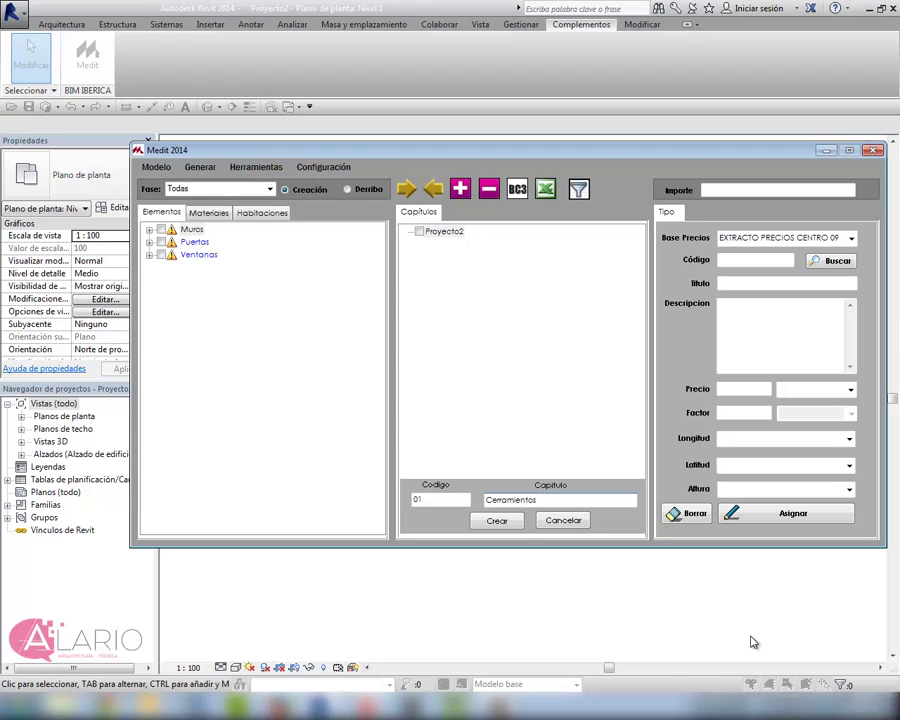
left_click(497, 520)
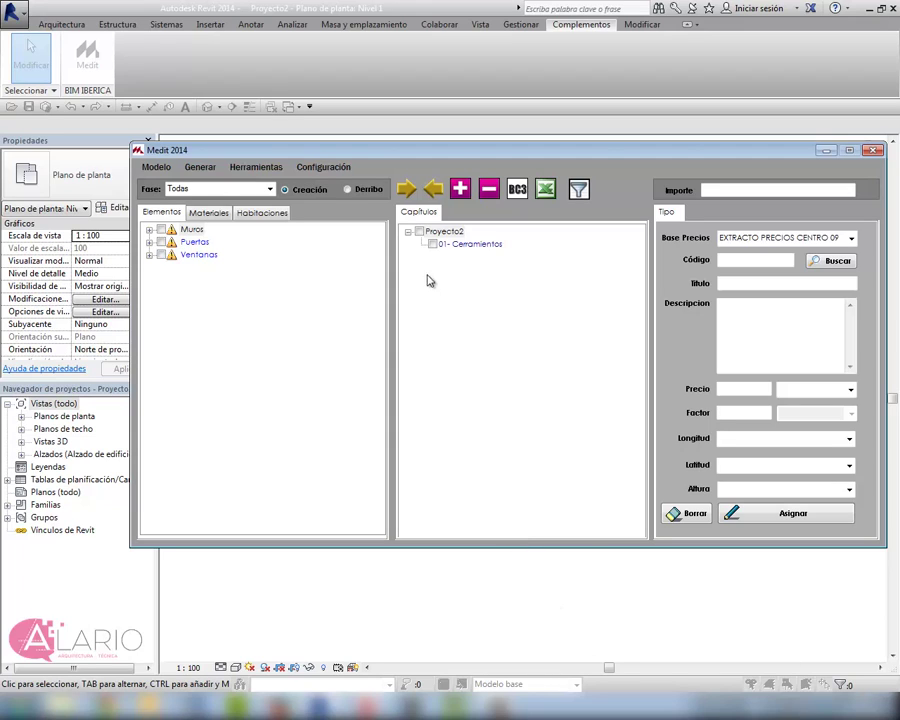
Add chapters 02- Carpintería de madera and 03- Carpintería de aluminio under Proyecto2.
right_click(442, 232)
left_click(492, 241)
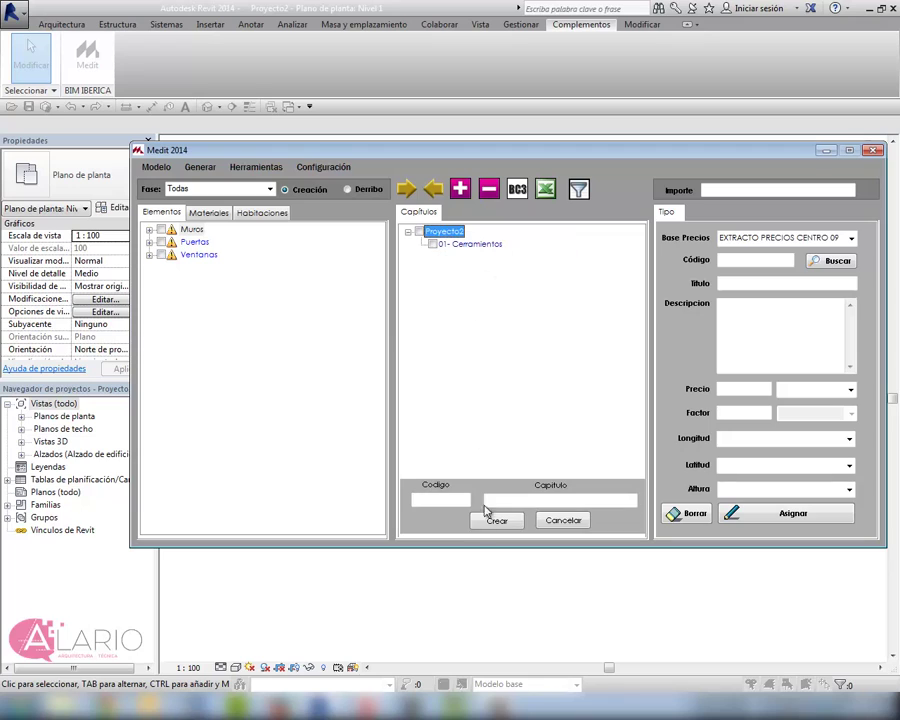
left_click(458, 502)
type("2")
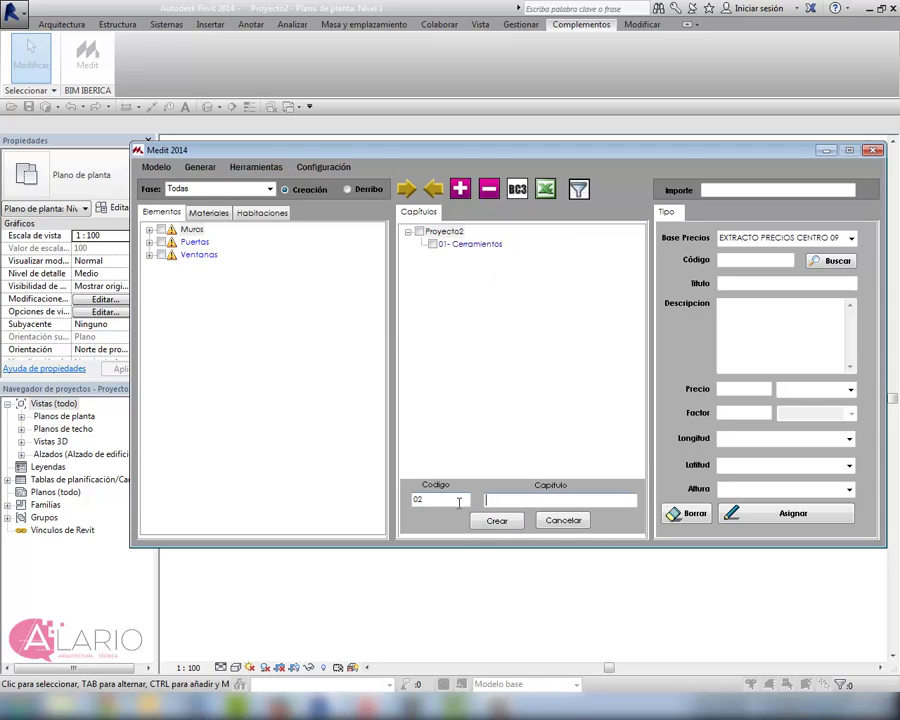
type("- Carpintería de madera")
left_click(497, 520)
type("Carpintería de aluminio")
left_click(497, 520)
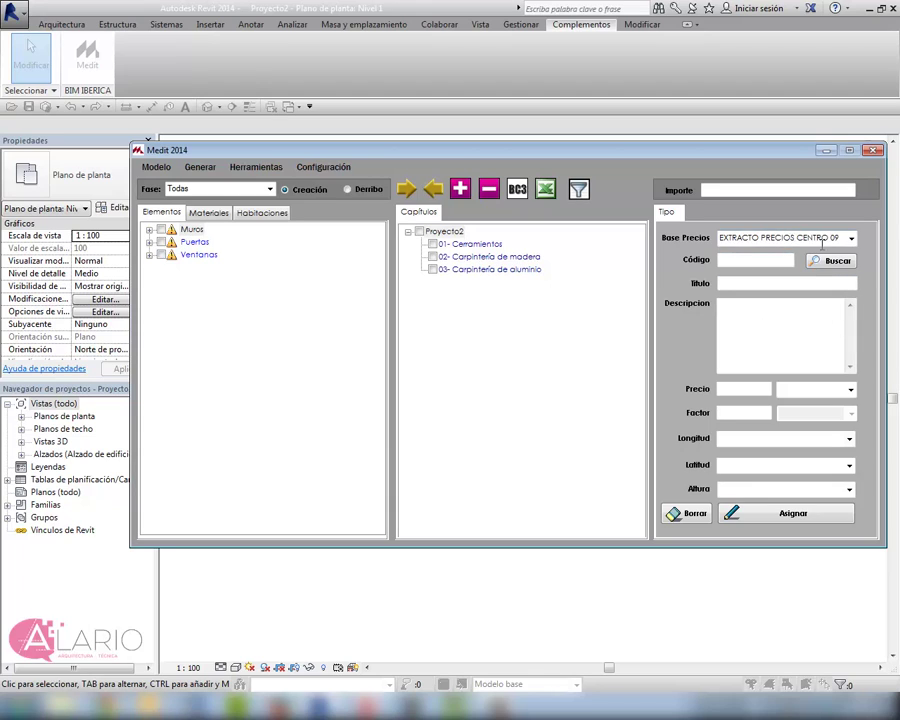
left_click(738, 237)
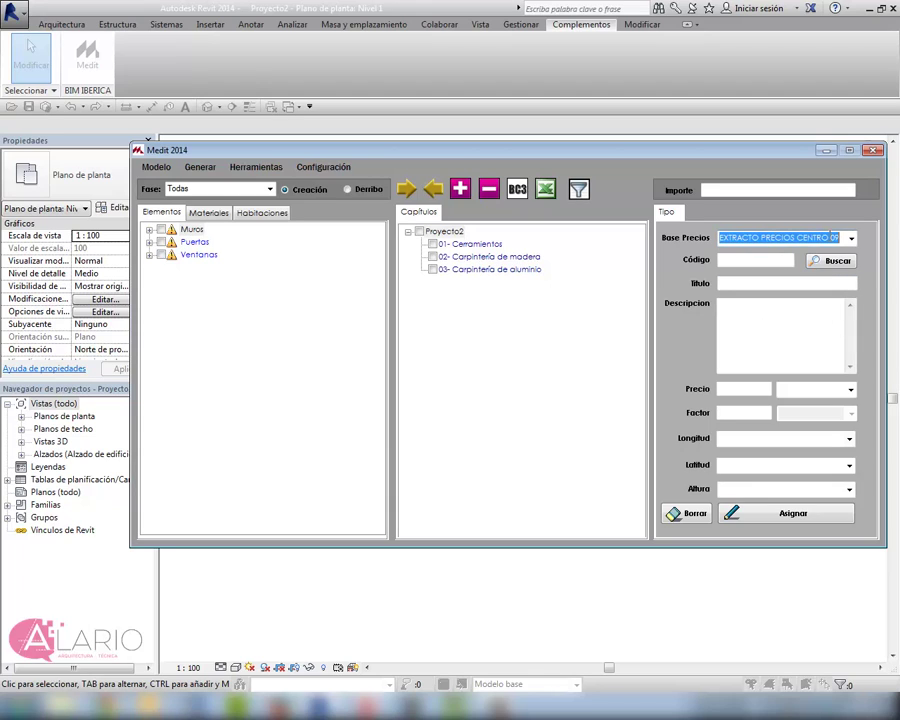
left_click(850, 238)
left_click(758, 259)
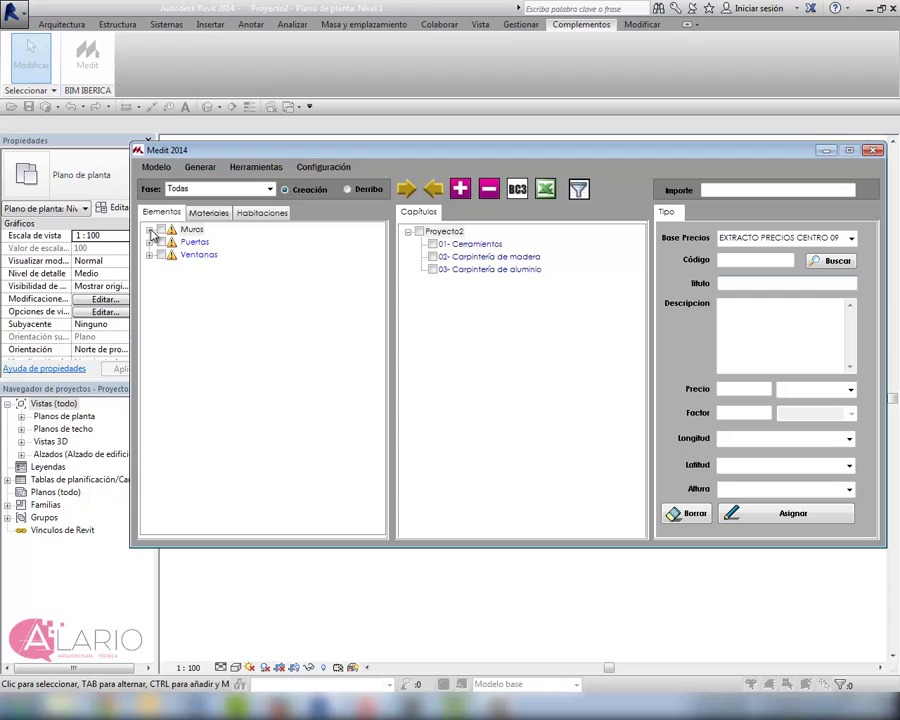
Expand Muros, Puertas and Ventanas in the Elementos tree to show the CW 102-50-140p wall.
left_click(151, 232)
left_click(151, 232)
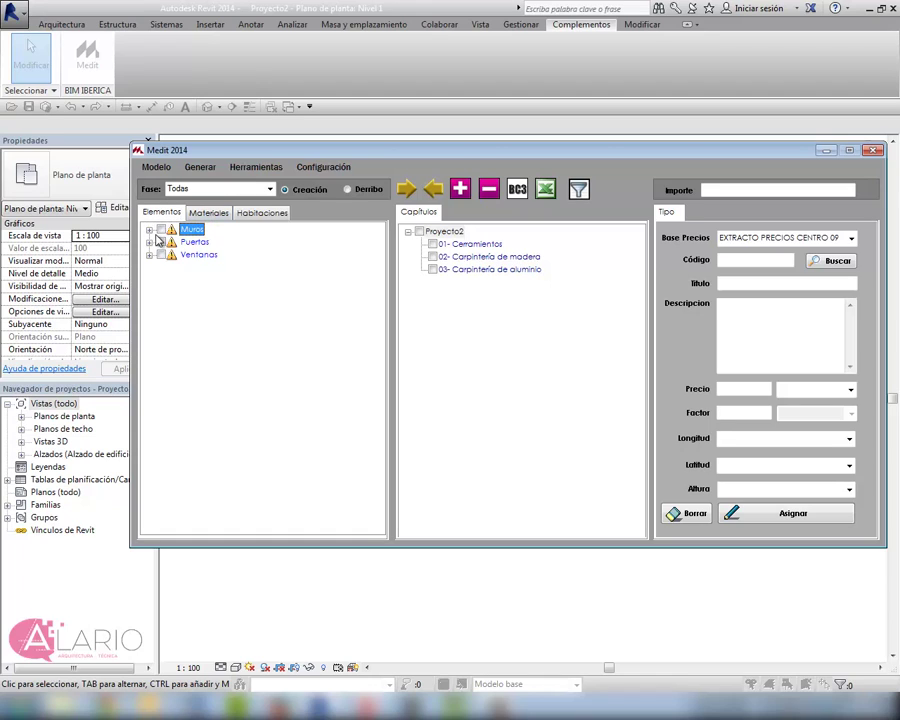
left_click(149, 229)
double_click(183, 247)
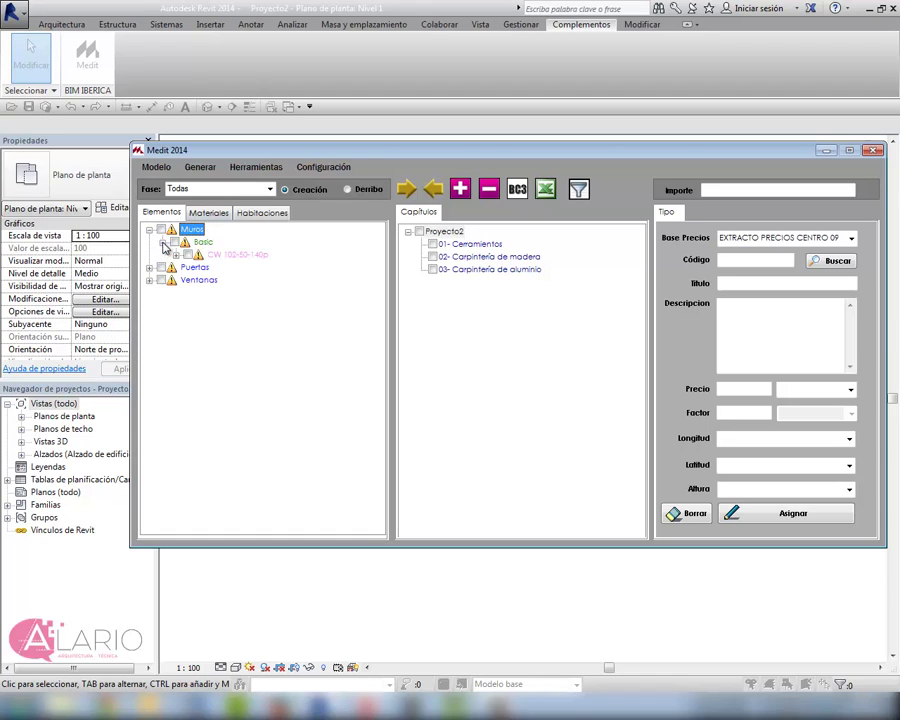
double_click(187, 256)
left_click(176, 256)
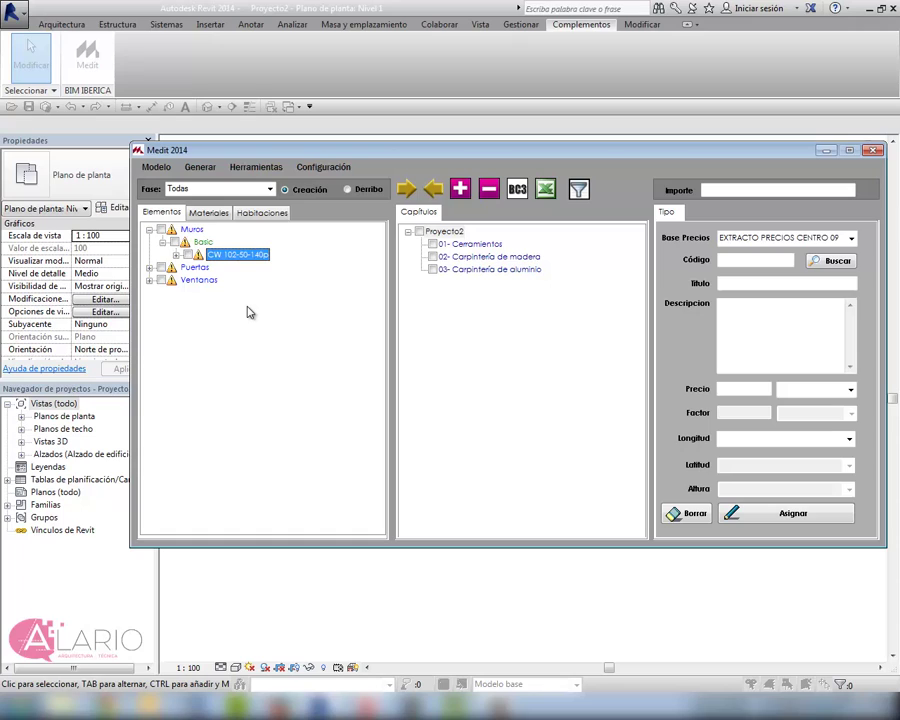
double_click(195, 267)
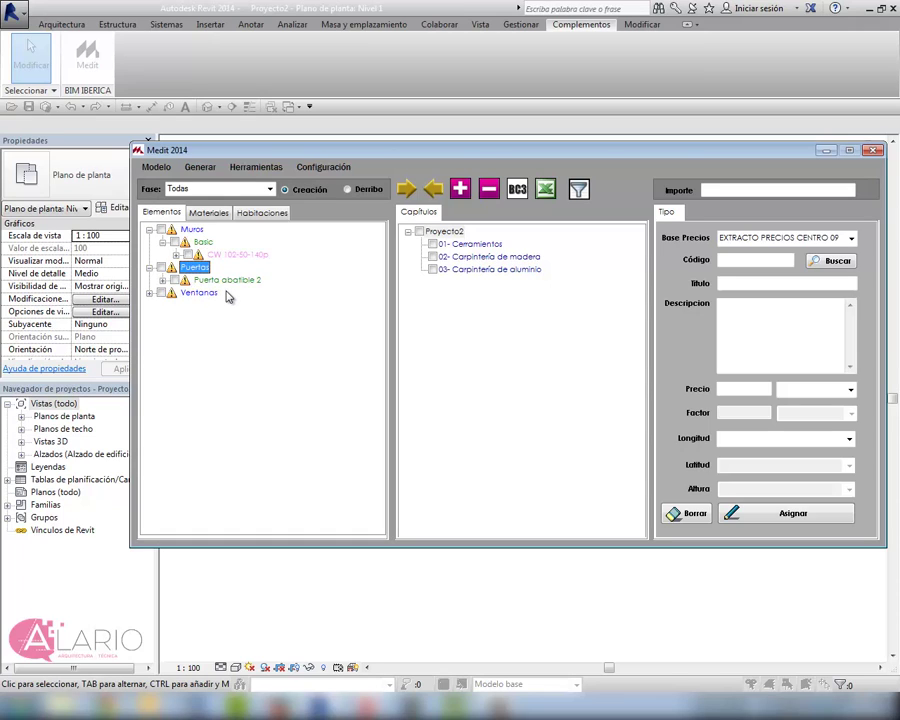
double_click(203, 293)
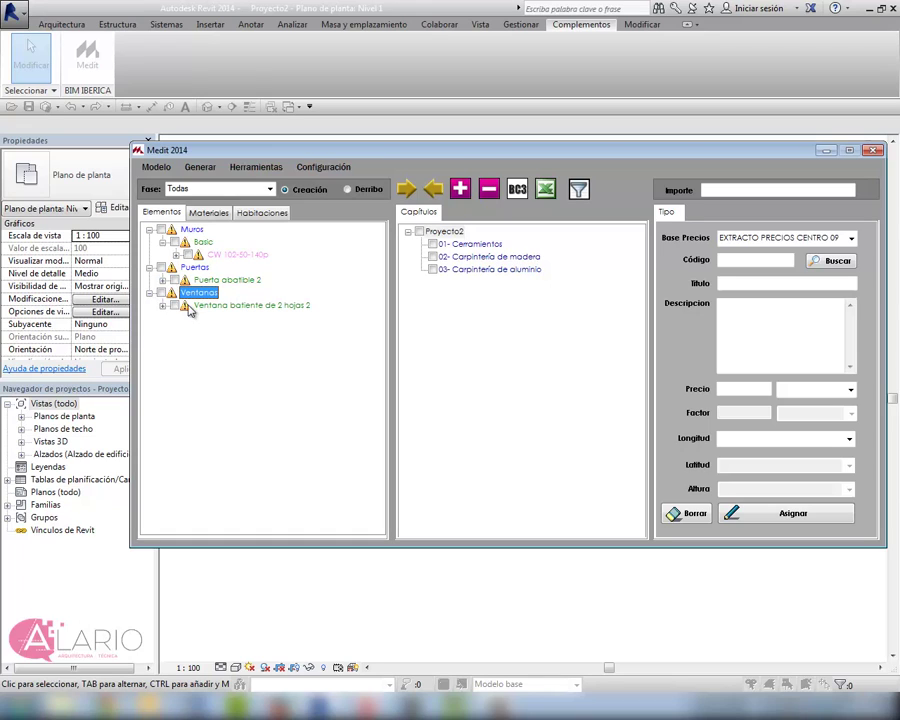
Review the areas and volumes of the wall materials, Bloques de hormigón through Tablero de muro de yeso.
left_click(201, 214)
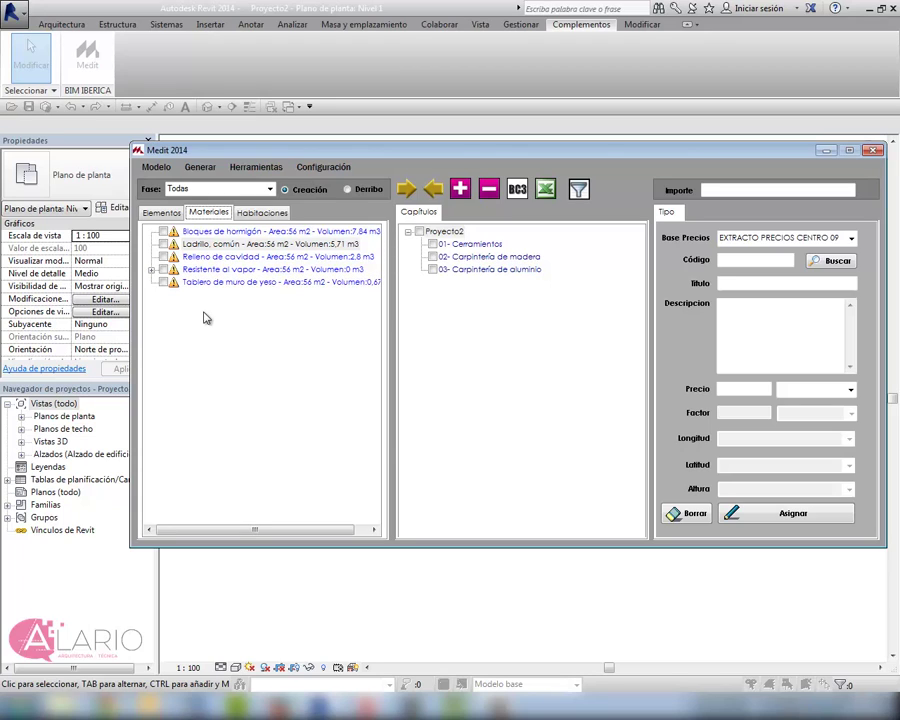
left_click(227, 233)
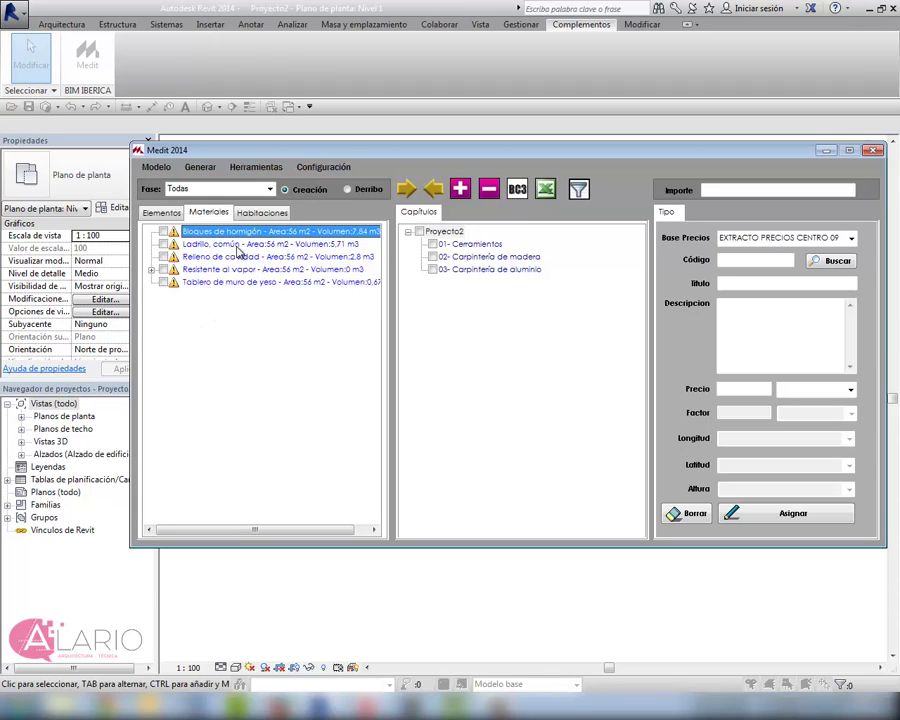
left_click(239, 245)
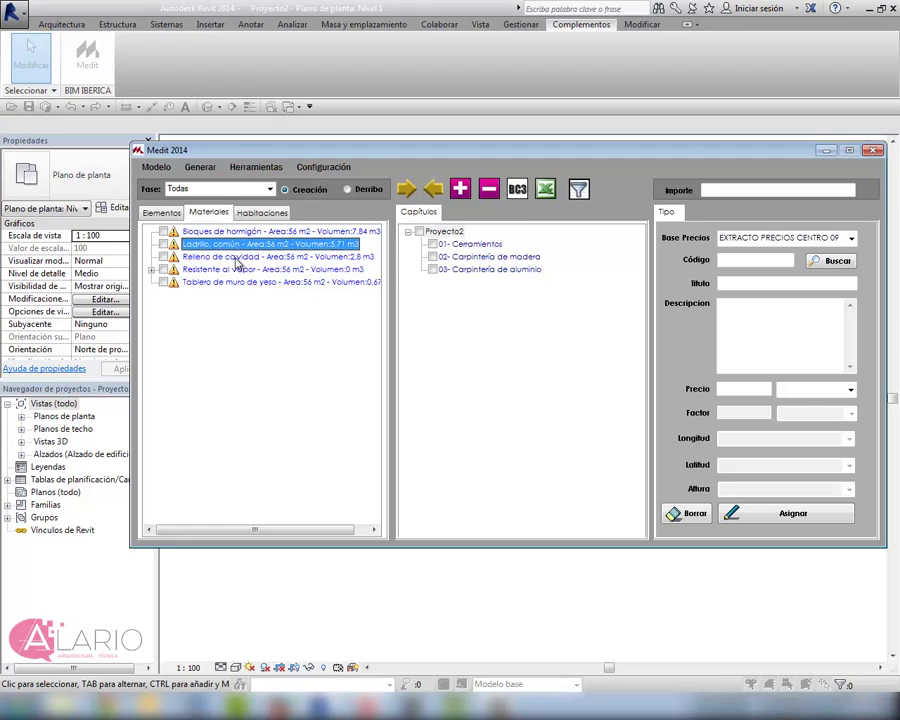
left_click(238, 257)
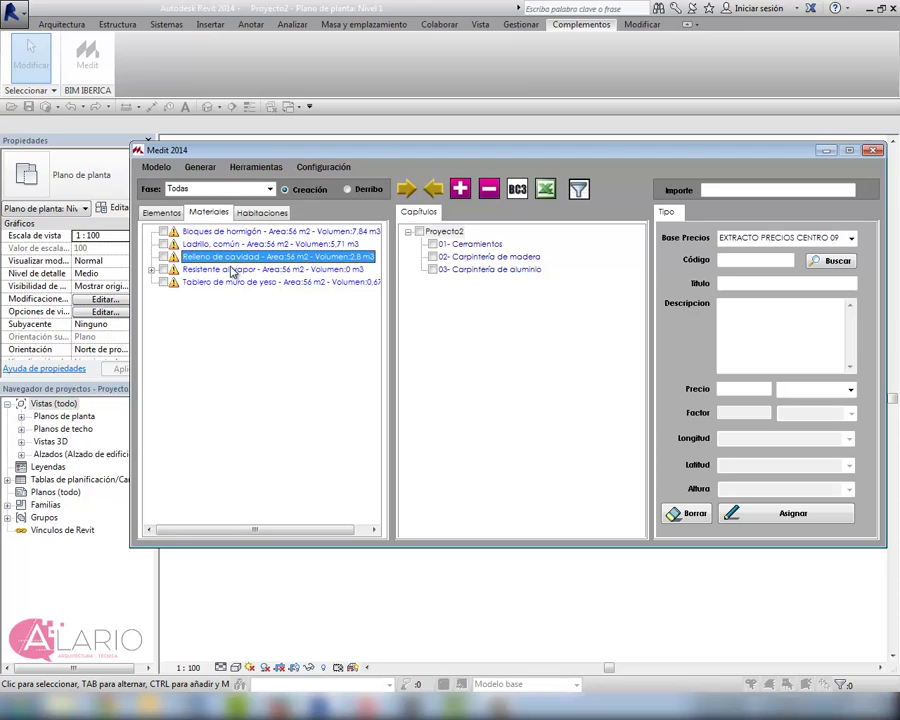
left_click(237, 269)
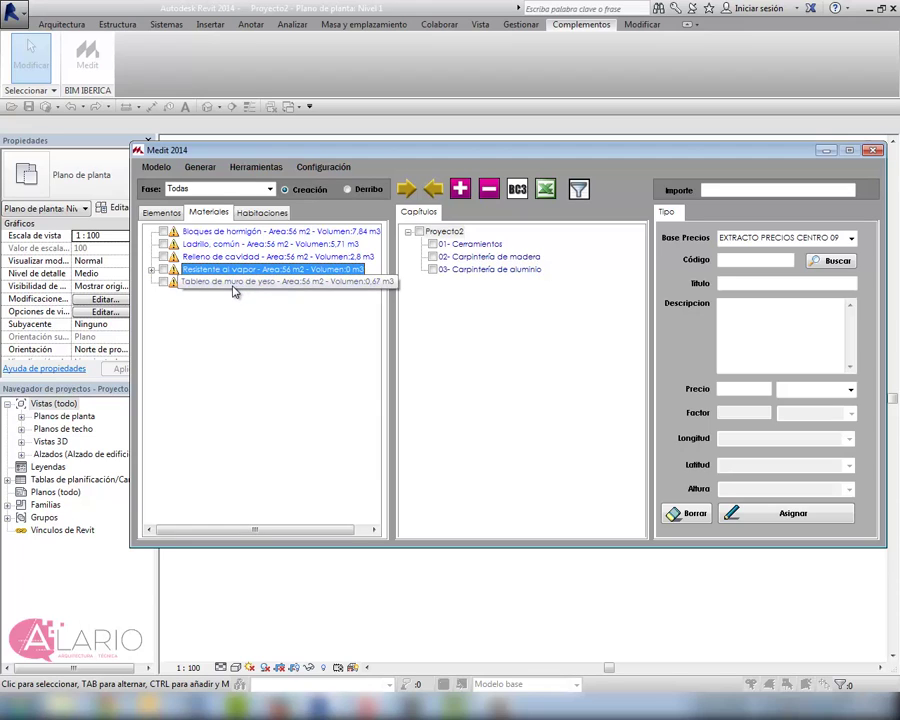
left_click(235, 284)
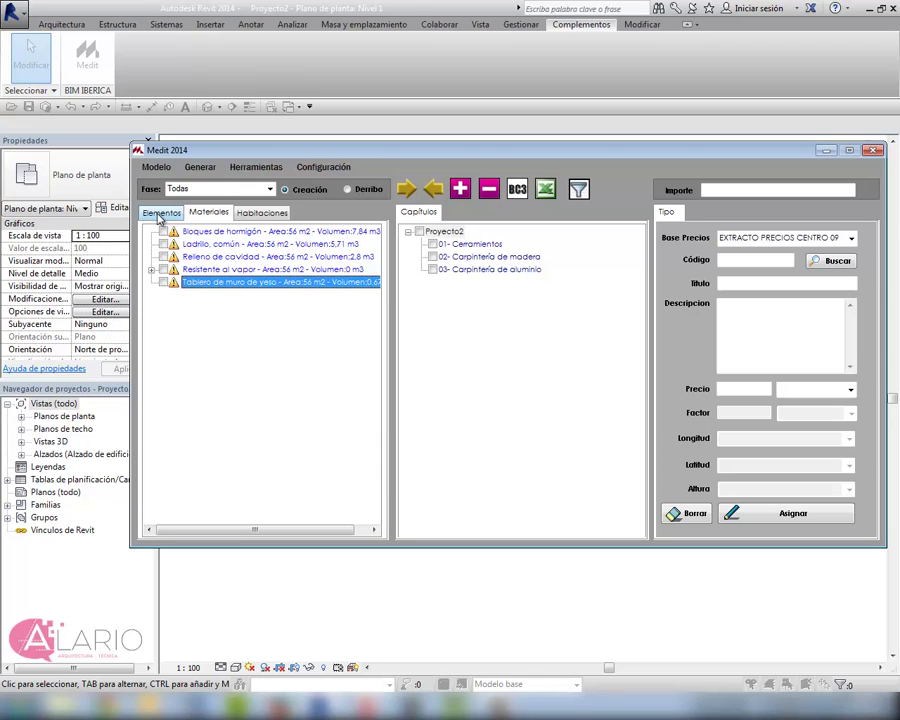
Back in Elementos, expand Muros and Puertas and select the Puerta abatible 2 door.
left_click(161, 212)
left_click(149, 230)
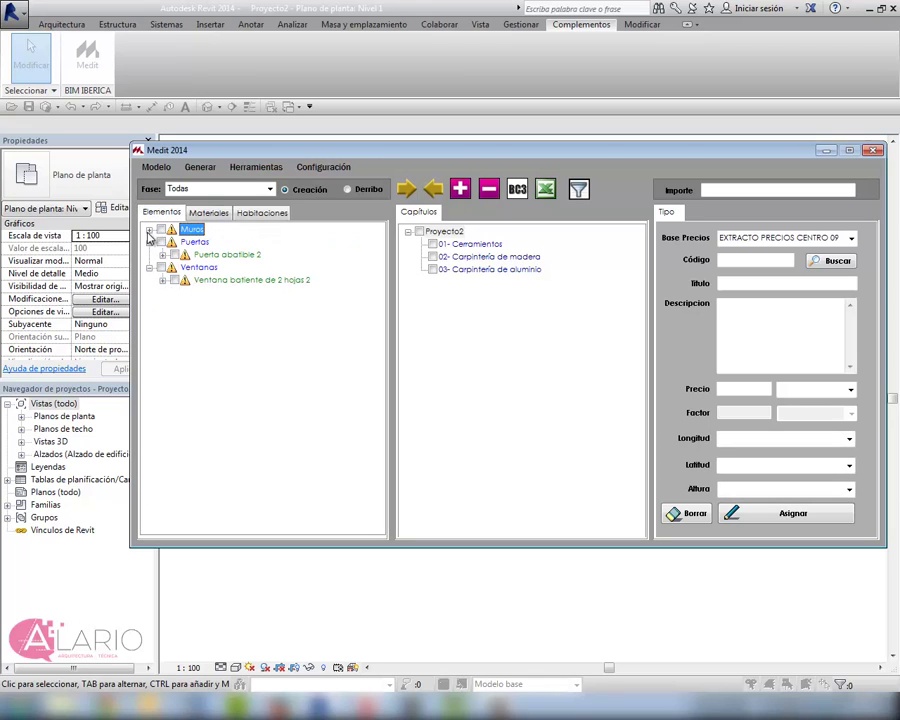
left_click(149, 242)
left_click(149, 255)
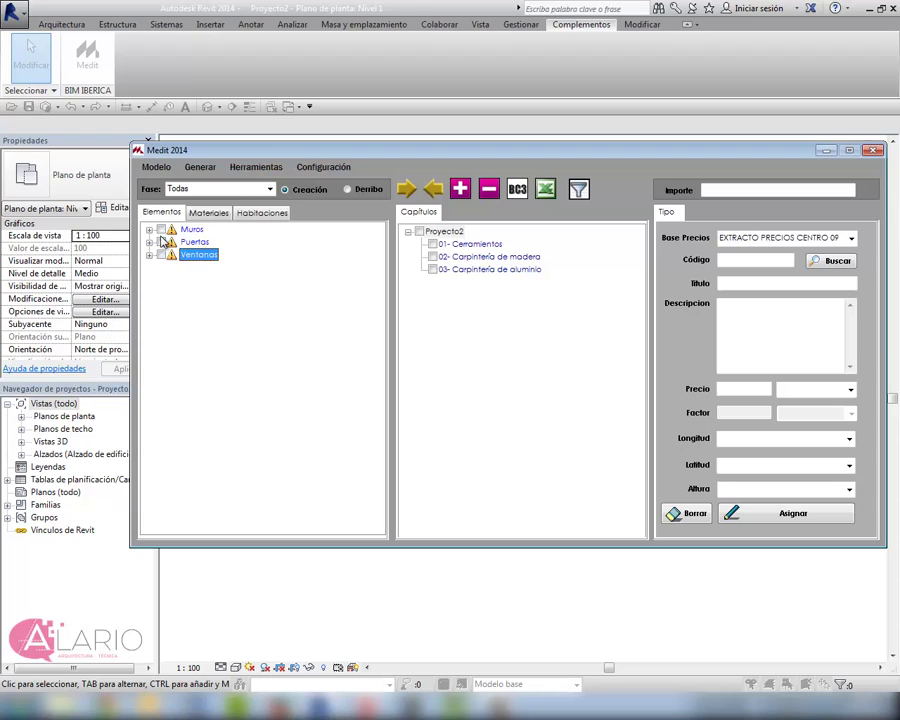
left_click(149, 230)
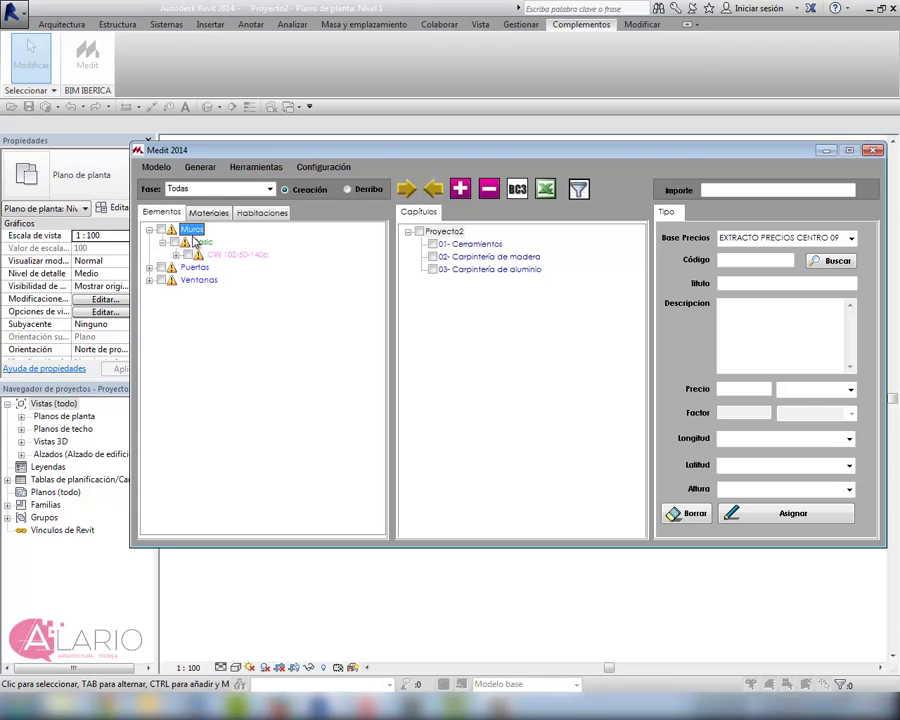
left_click(149, 267)
left_click(195, 267)
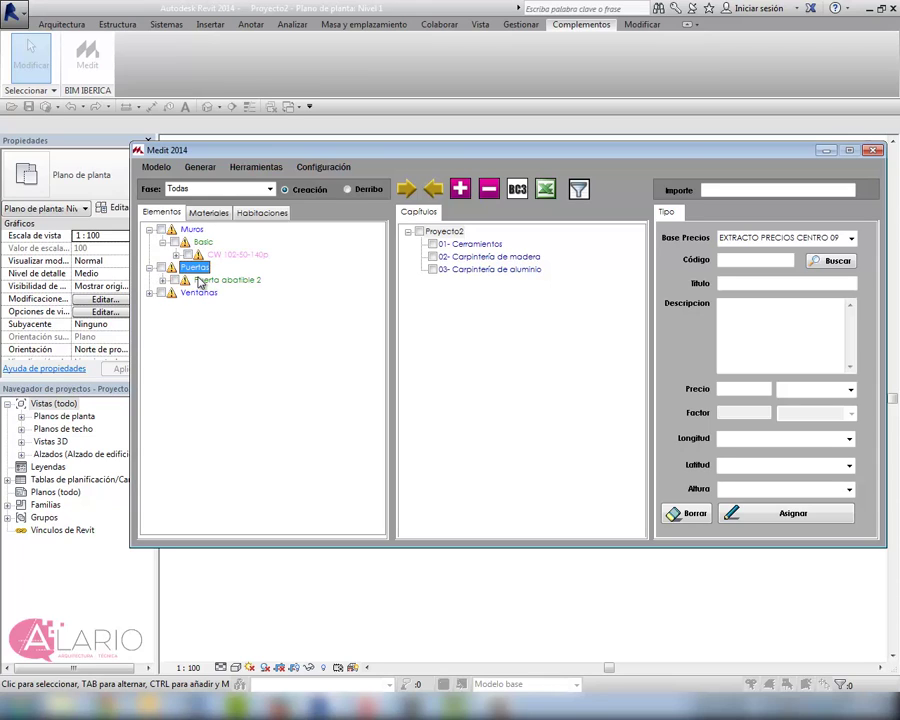
left_click(203, 282)
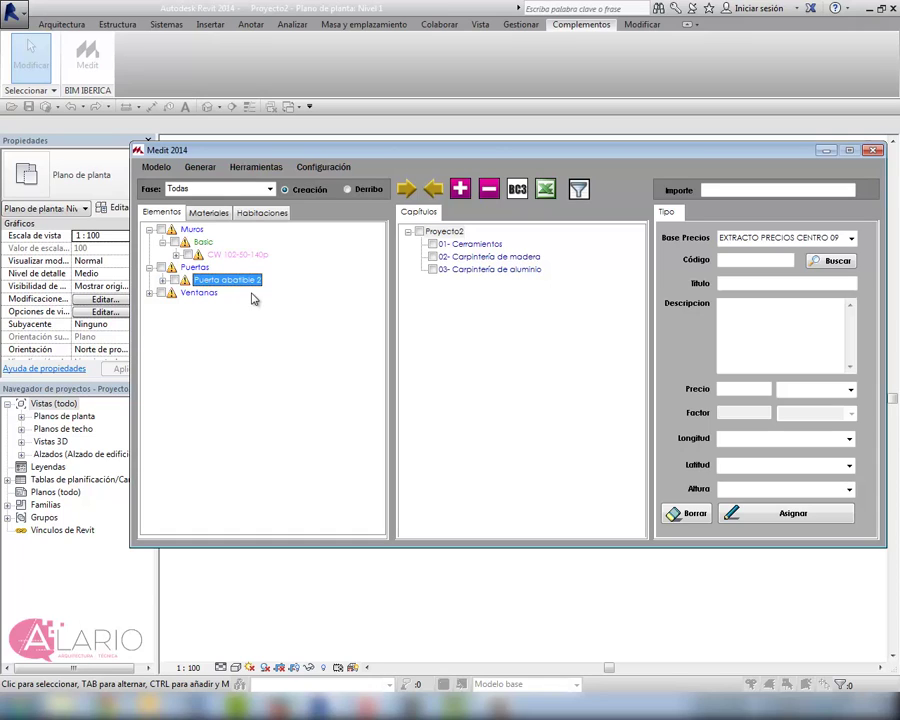
Find armoured sapele door item E13EEA020 in the price base and load it for the door.
left_click(838, 261)
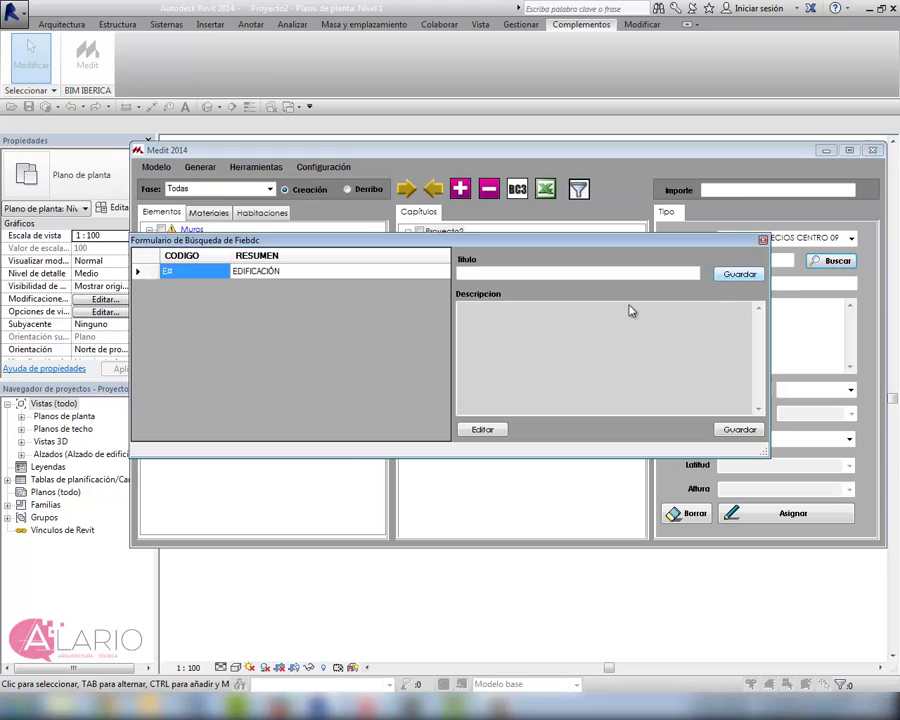
left_click_drag(262, 241, 328, 348)
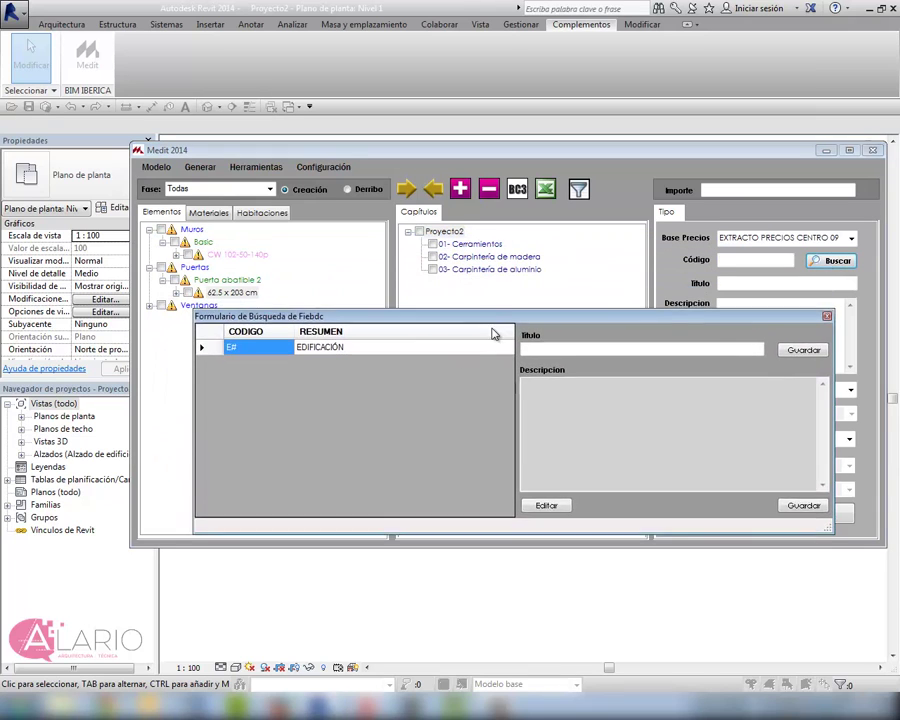
double_click(319, 381)
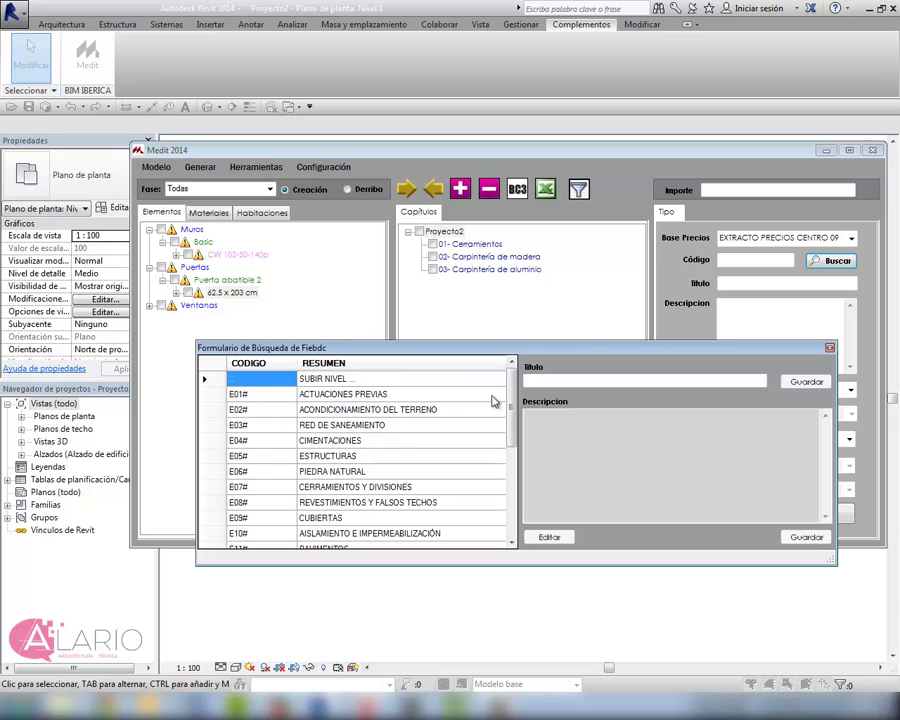
left_click_drag(510, 400, 517, 432)
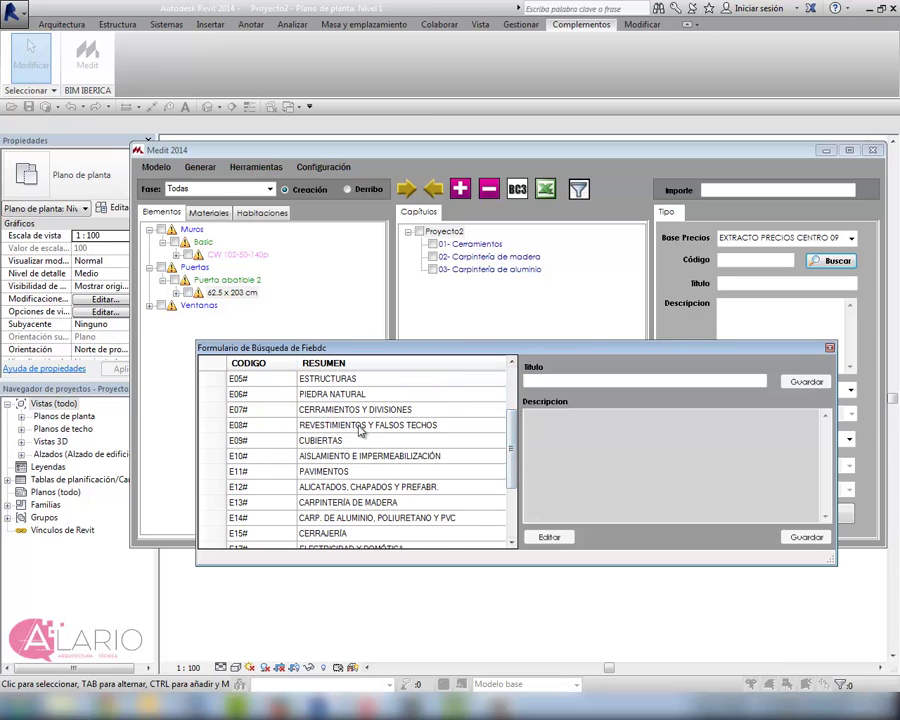
double_click(362, 502)
double_click(336, 394)
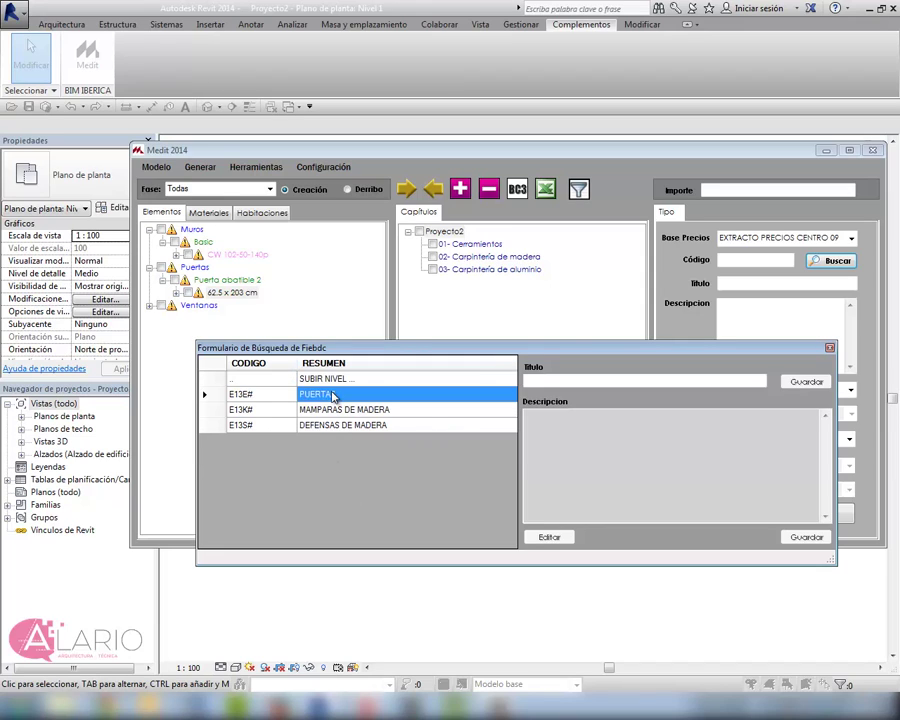
double_click(345, 394)
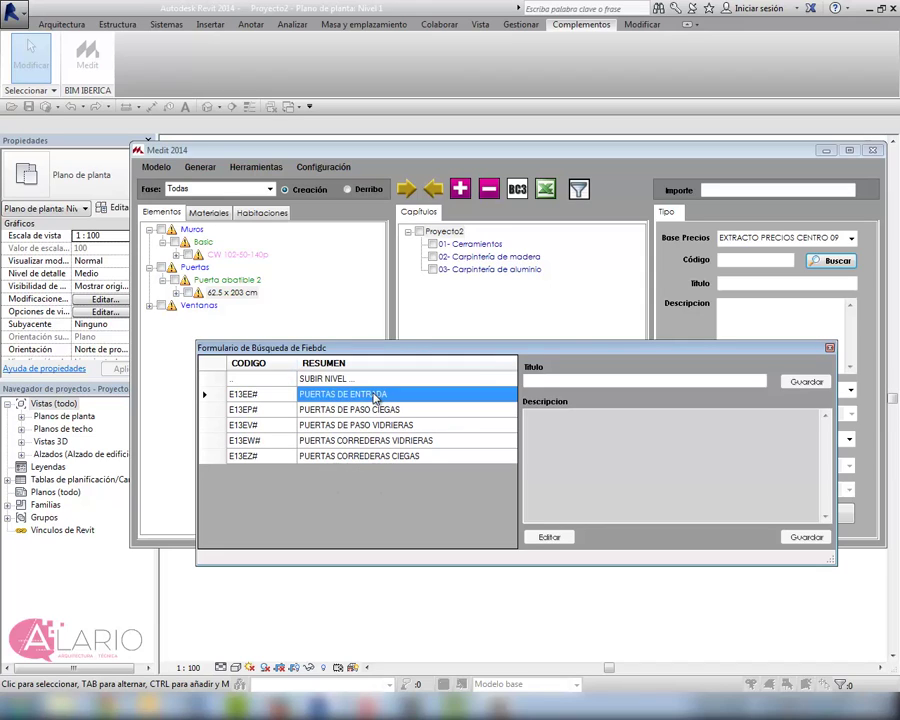
double_click(345, 394)
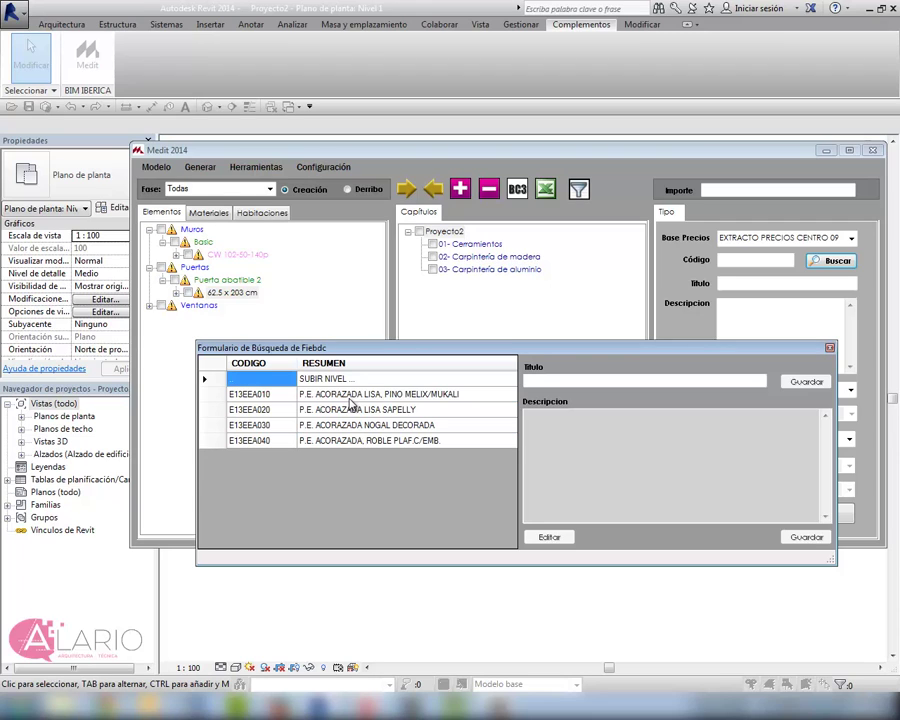
left_click(408, 416)
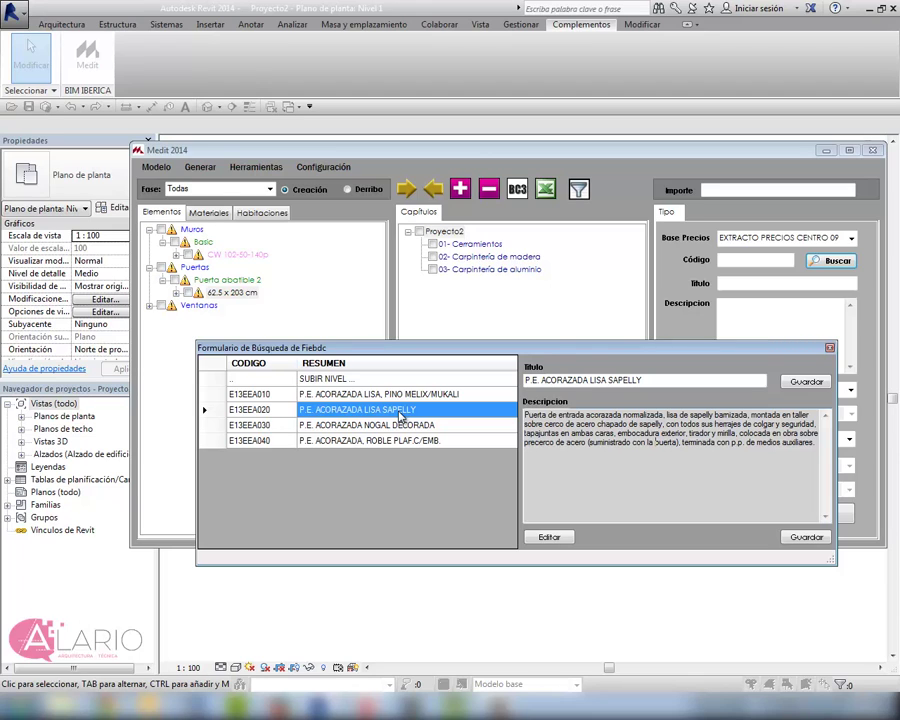
double_click(400, 416)
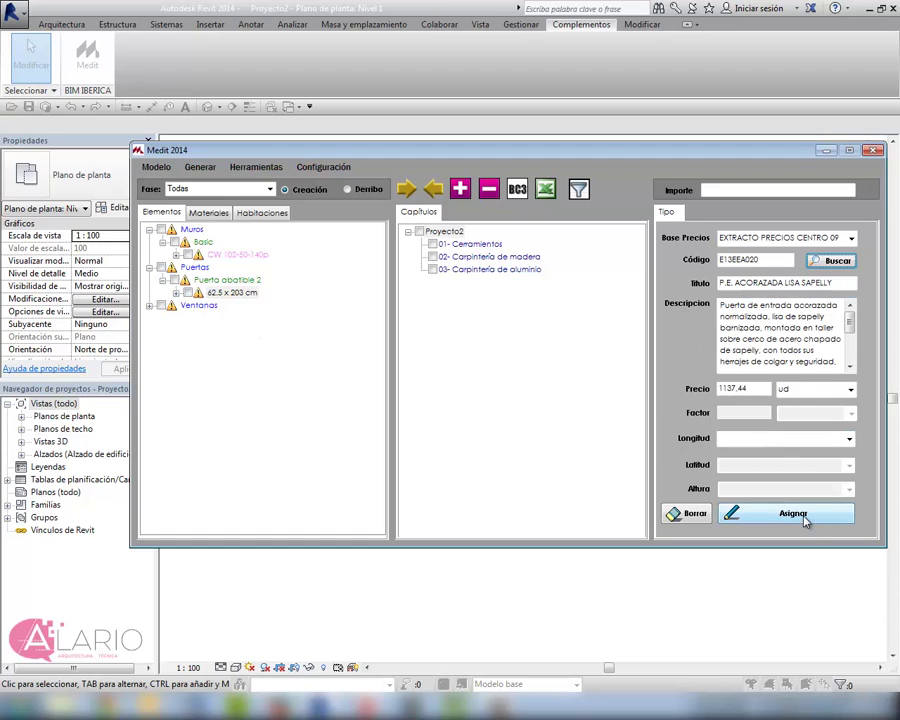
Check the 1137.44 price and assign E13EEA020 to Puerta abatible 2.
left_click_drag(751, 389, 701, 388)
left_click(751, 389)
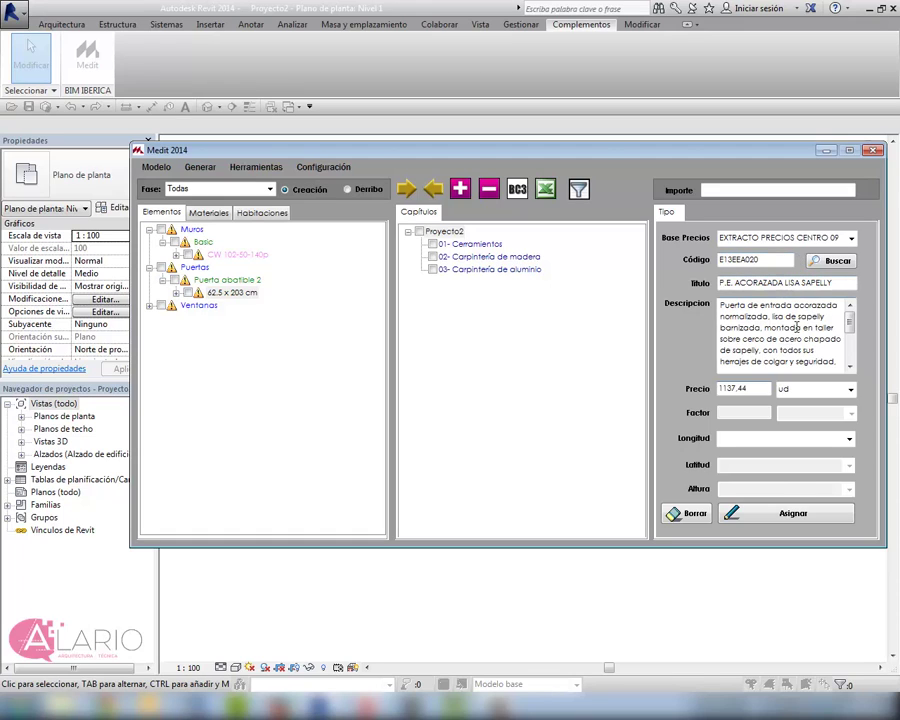
left_click(800, 515)
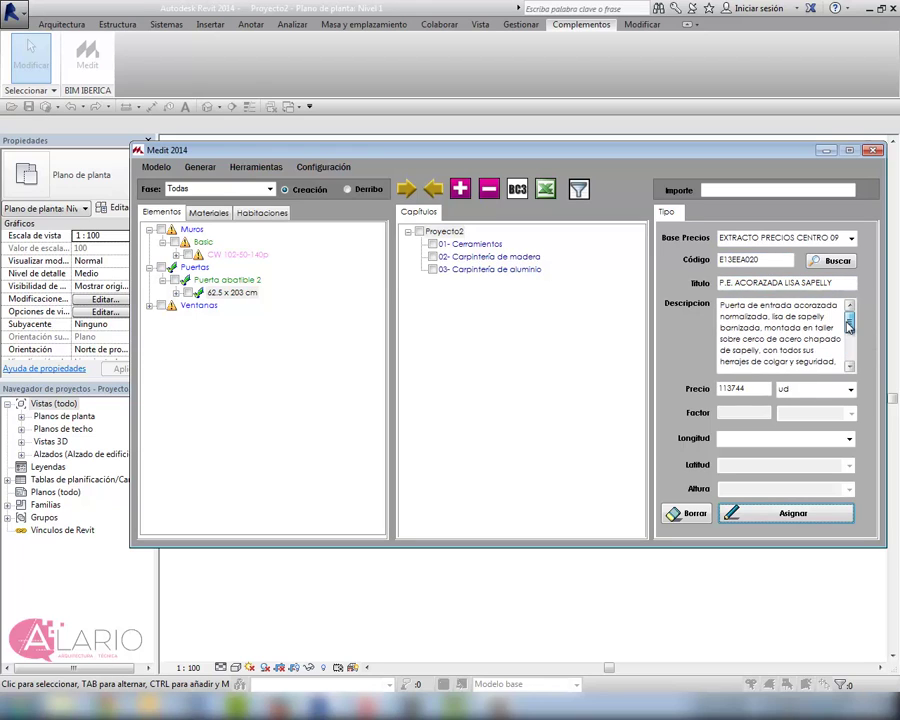
Expand Ventanas and select the 1400 x 1600 mm Ventana batiente de 2 hojas 2 window.
left_click(149, 305)
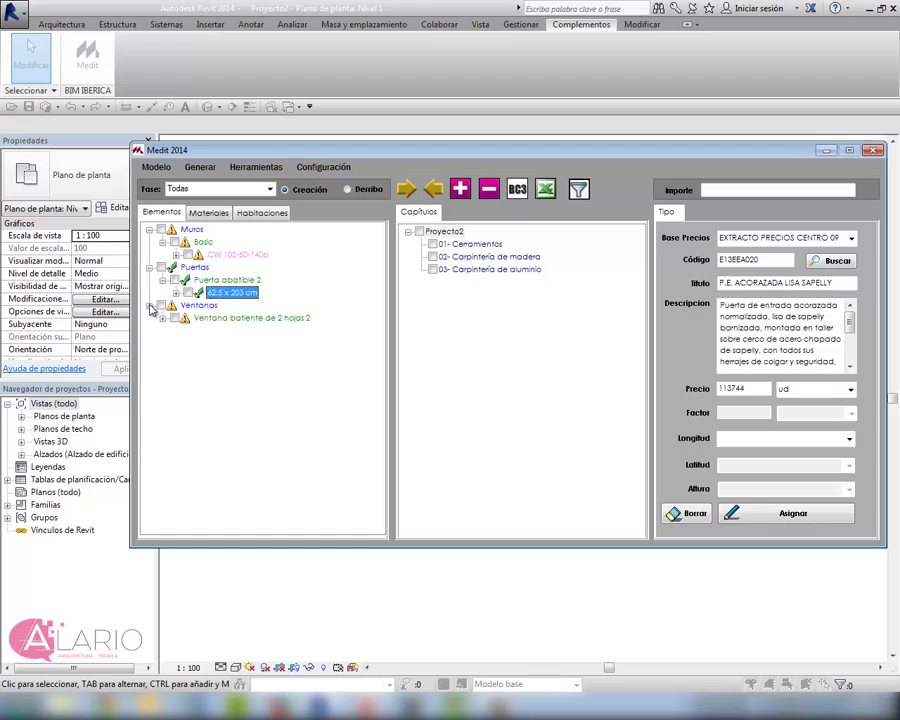
left_click(198, 305)
double_click(219, 321)
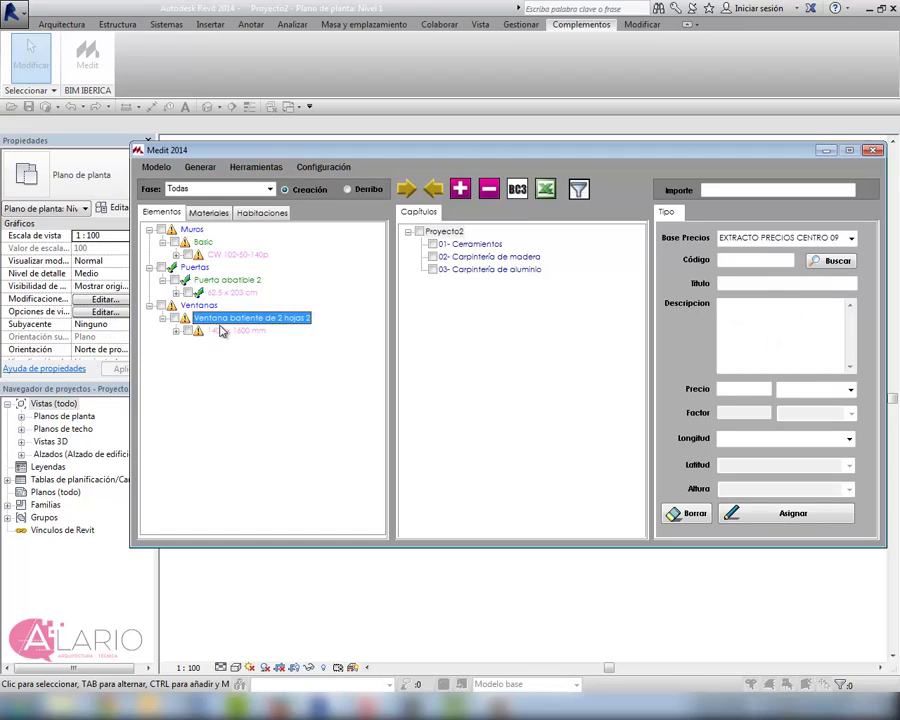
left_click(232, 331)
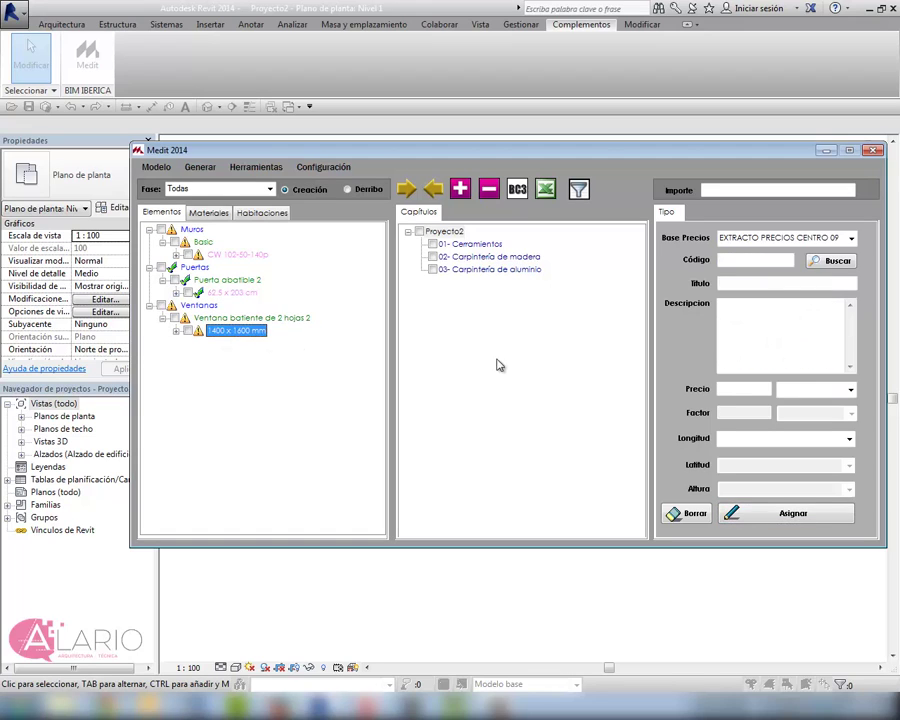
Load aluminium-wood window item E14AMV070 from the price base for the window.
left_click(817, 262)
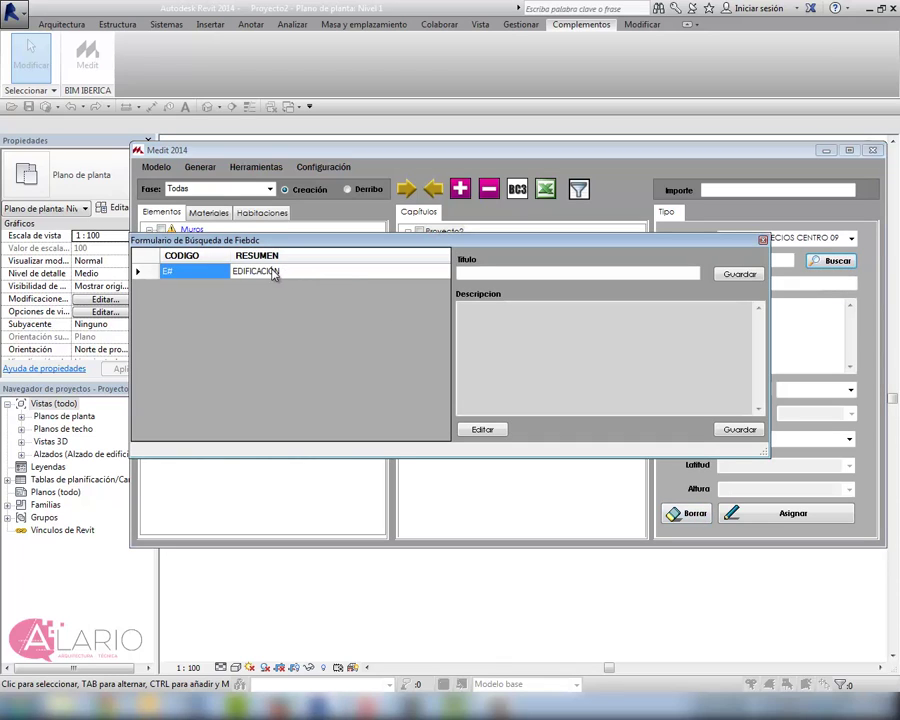
double_click(285, 272)
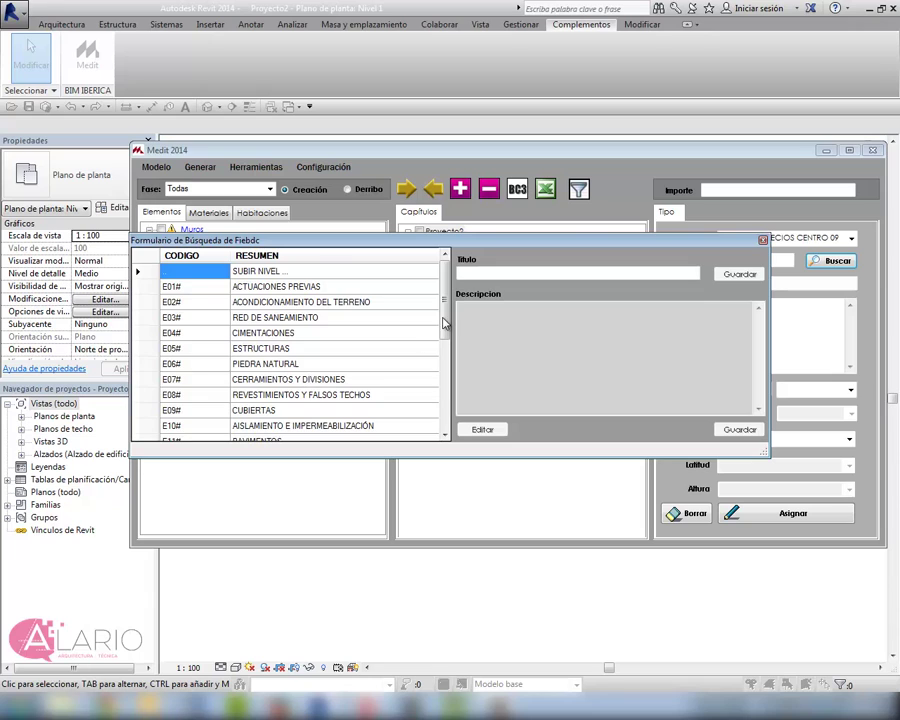
left_click_drag(445, 314, 450, 400)
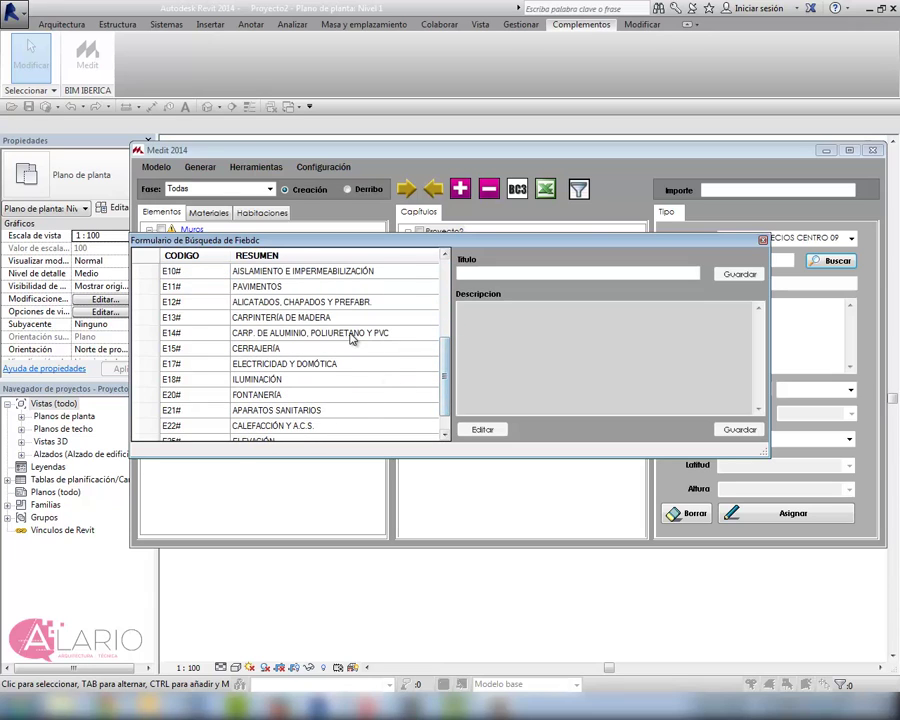
double_click(409, 334)
double_click(310, 288)
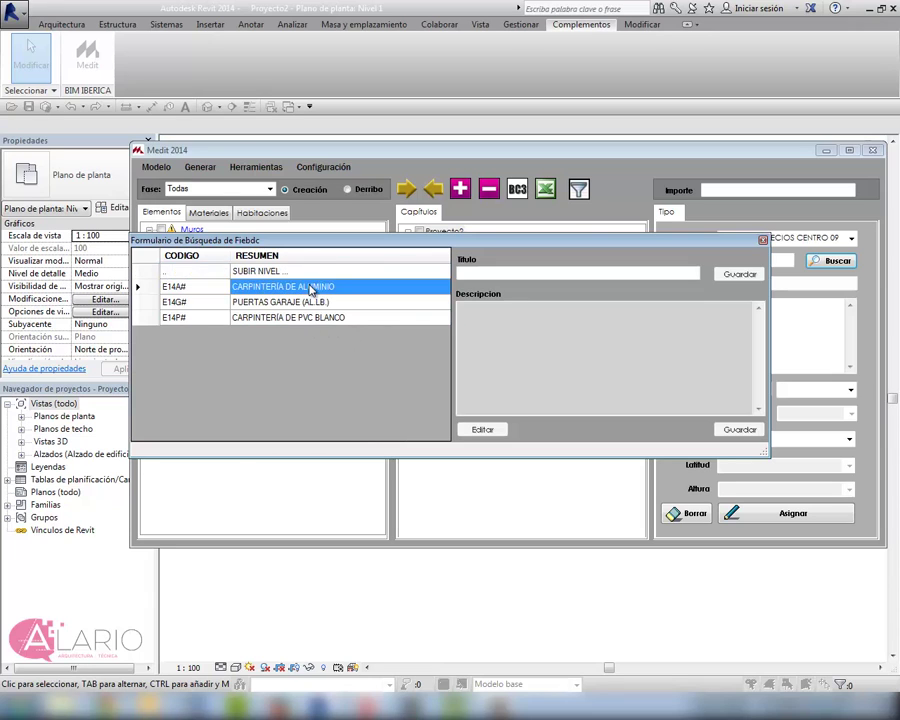
double_click(305, 287)
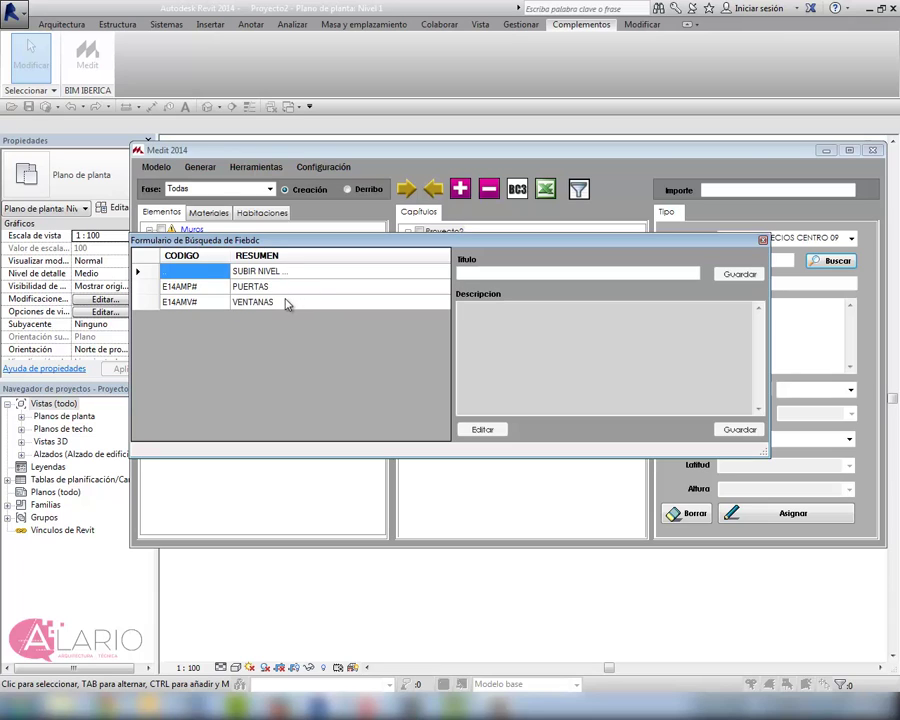
double_click(300, 301)
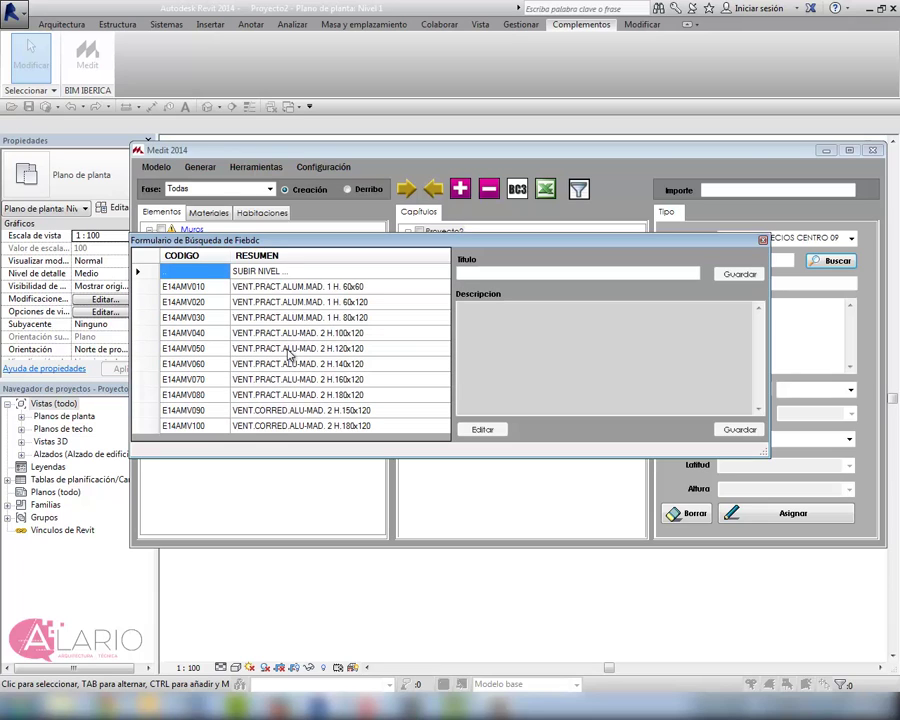
left_click(298, 381)
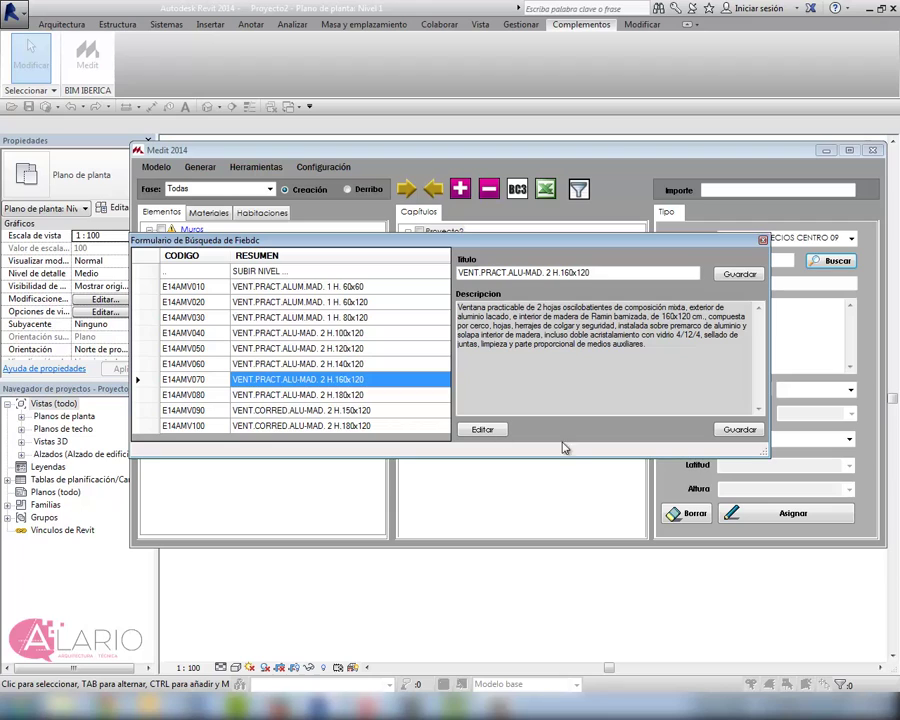
double_click(315, 384)
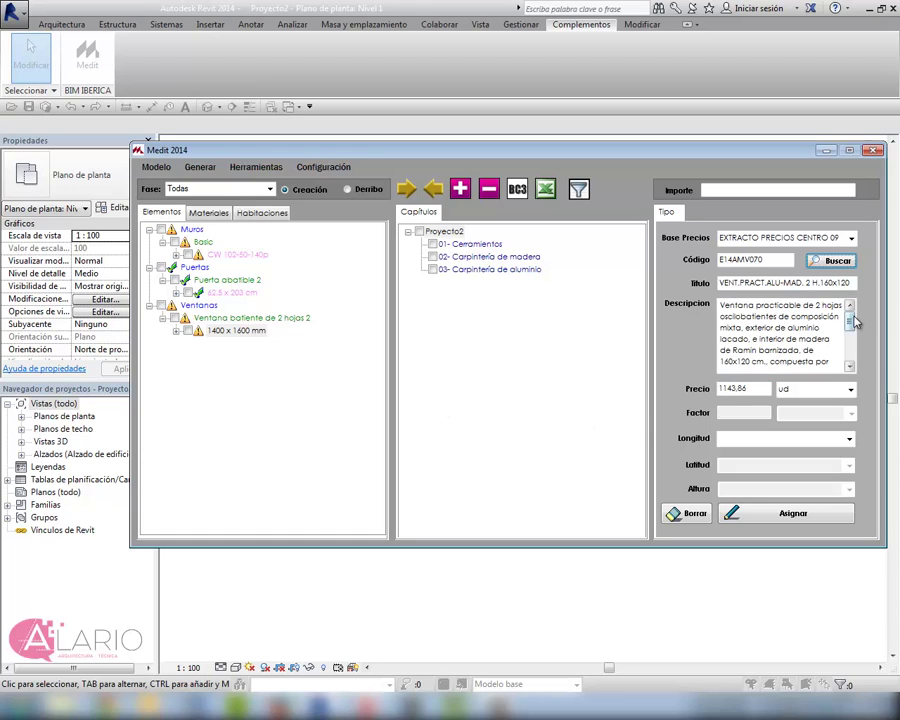
Edit the item description, replacing 'oscilobatientes' with 'batiente'.
mouse_move(855, 321)
left_mouse_down()
mouse_move(852, 345)
mouse_move(850, 320)
left_mouse_up()
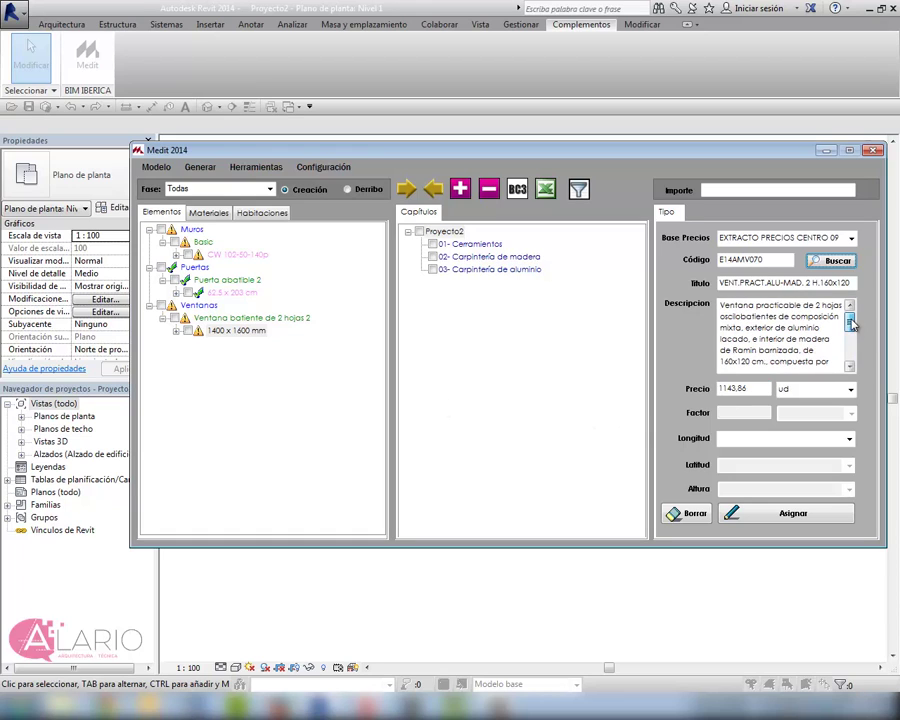
double_click(818, 306)
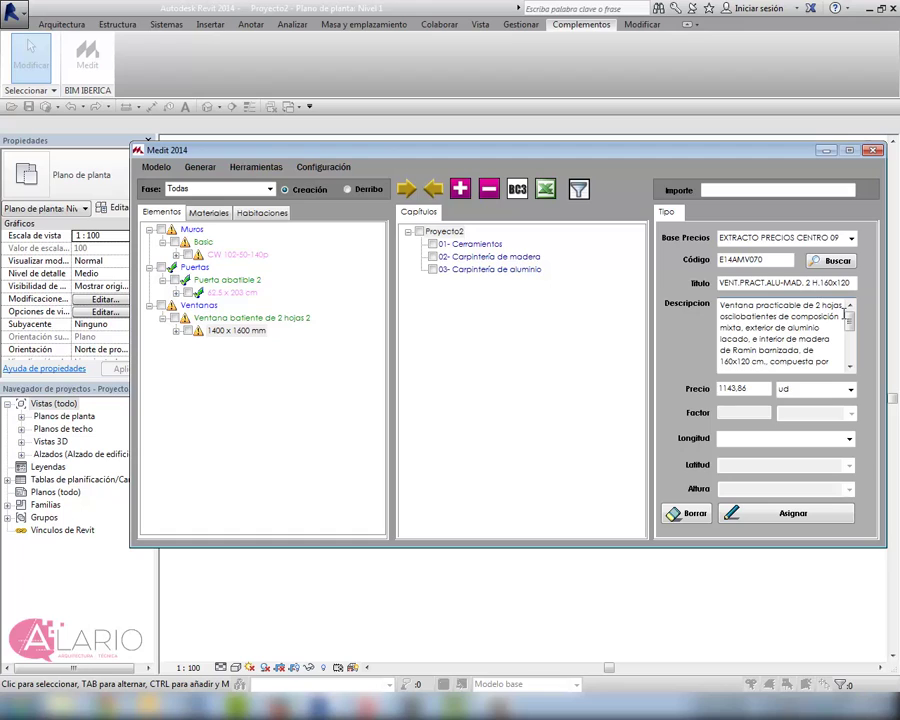
left_click_drag(721, 316, 777, 316)
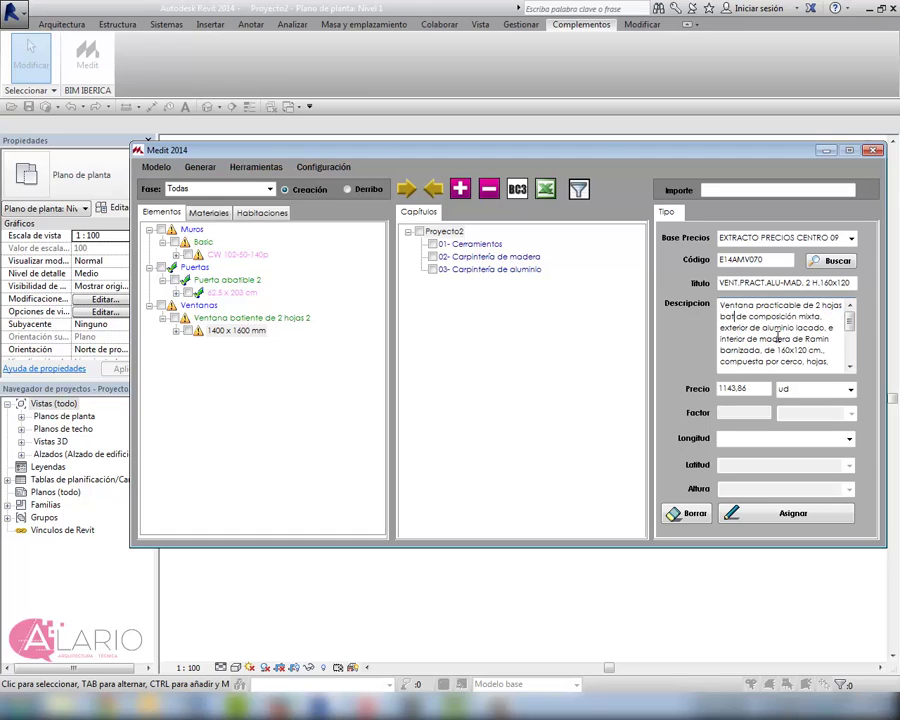
type("batiente")
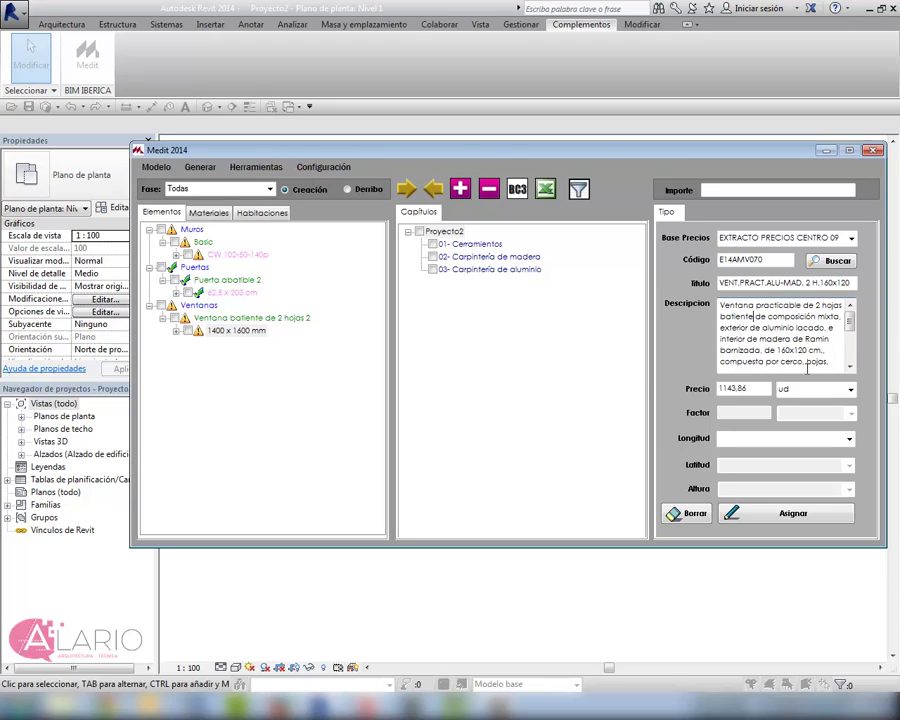
scroll(806, 335, "down", 1)
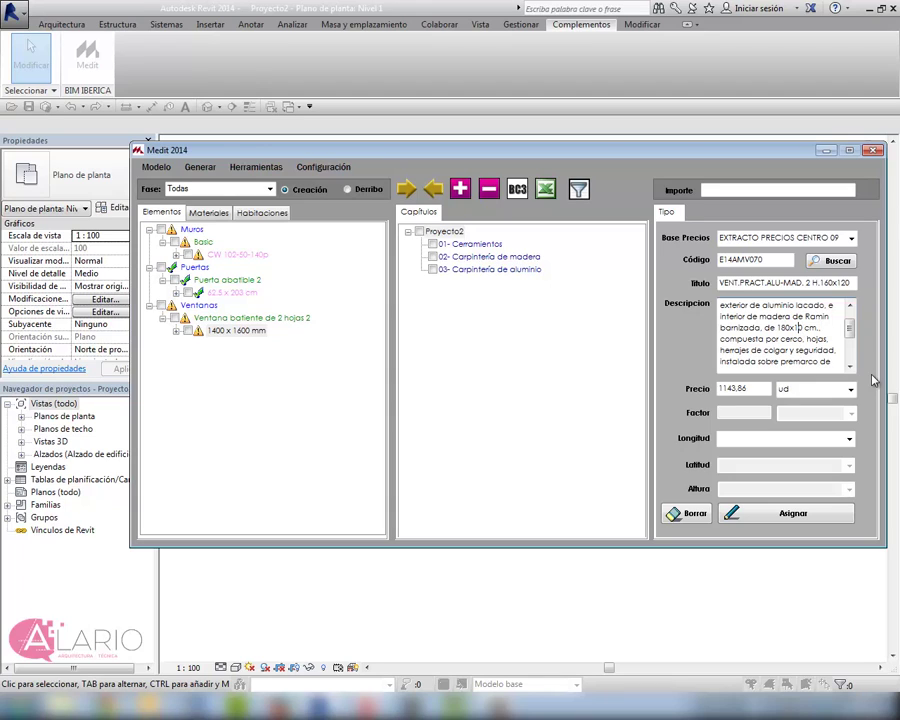
left_click_drag(796, 329, 850, 369)
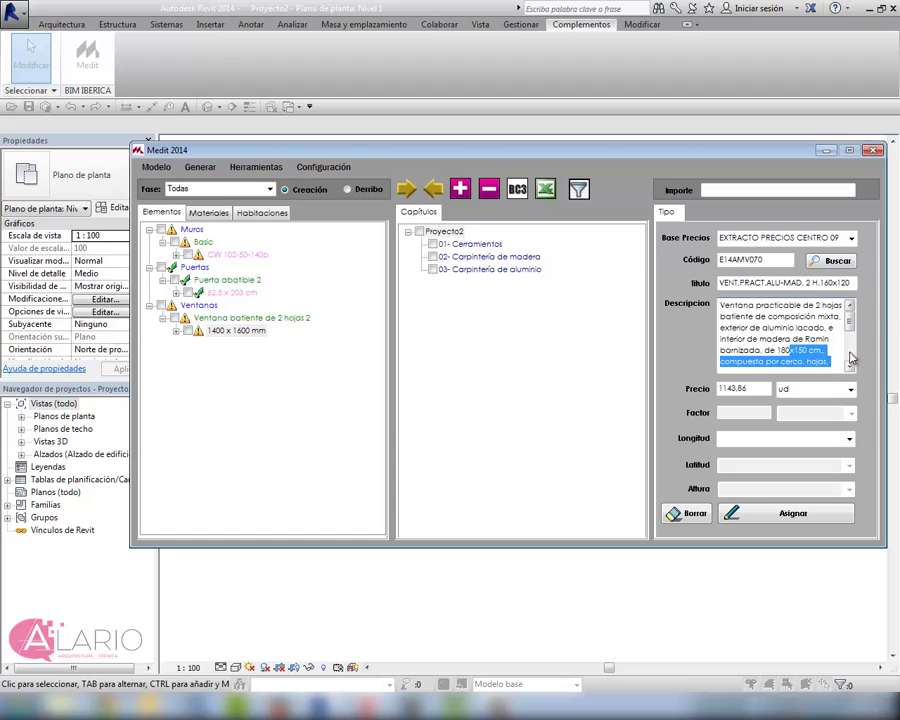
Clear the price fields and enter custom item 03001 'Ventana de prueba' at 1200 per ud.
left_click(697, 515)
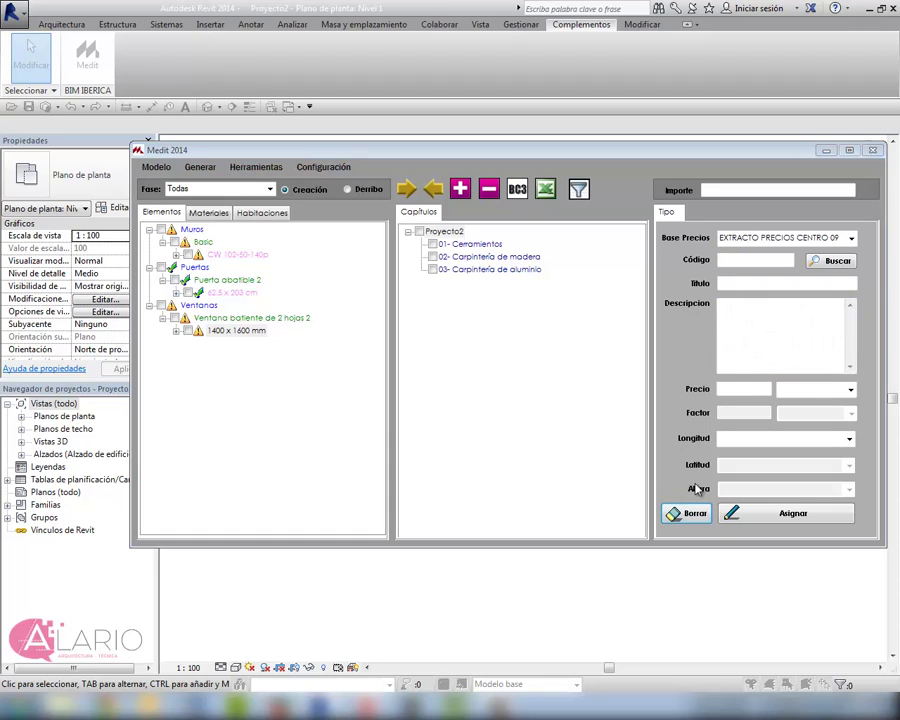
left_click(767, 258)
type("Ventana de")
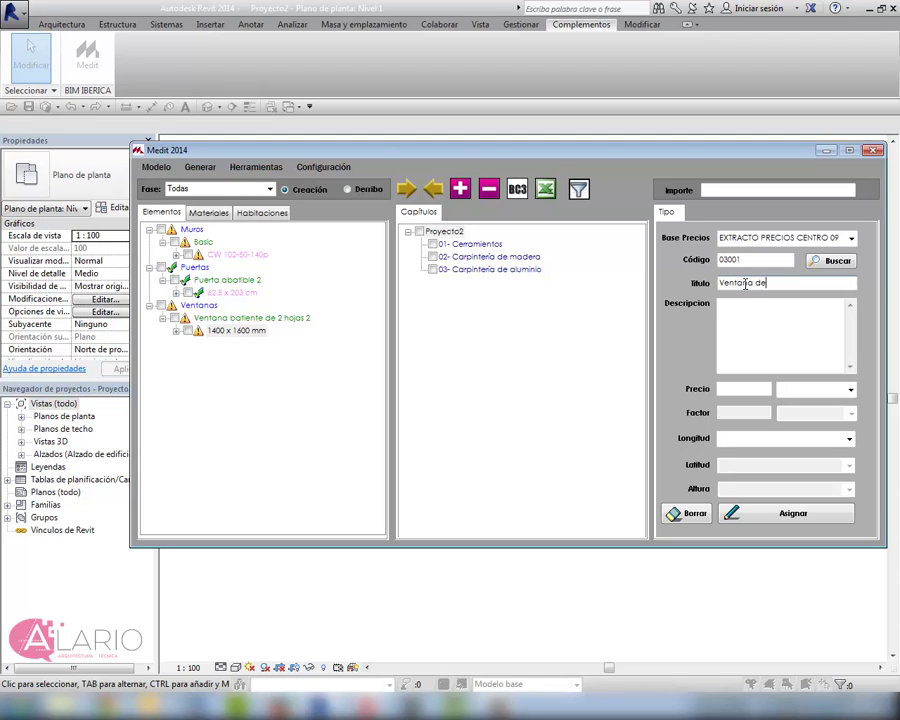
type("prueba")
key("Tab")
type("VEntana de prueba para ejemplo Medit")
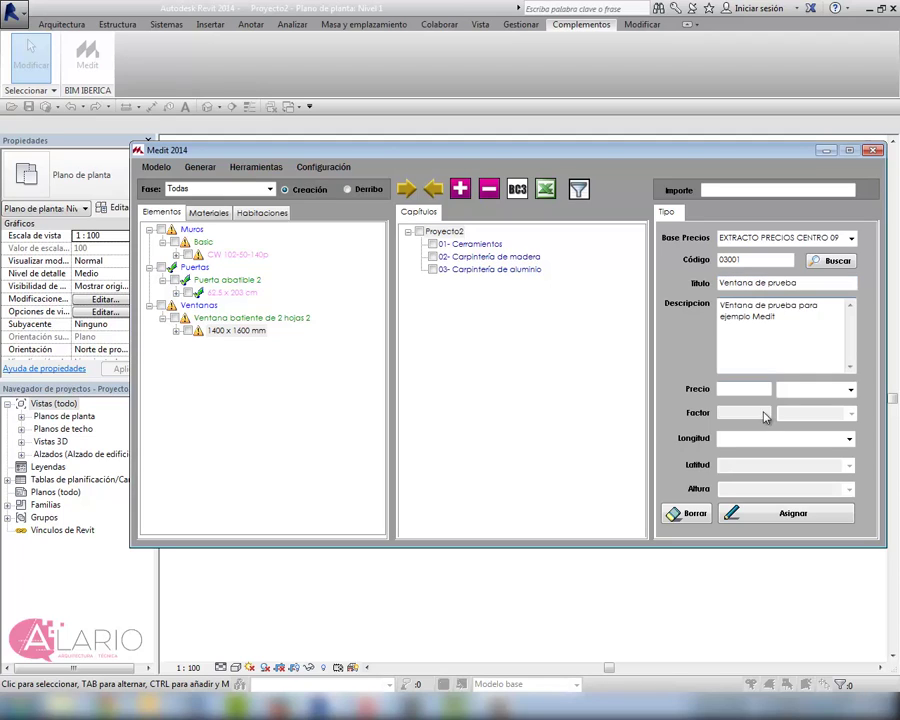
left_click(767, 388)
type("1200")
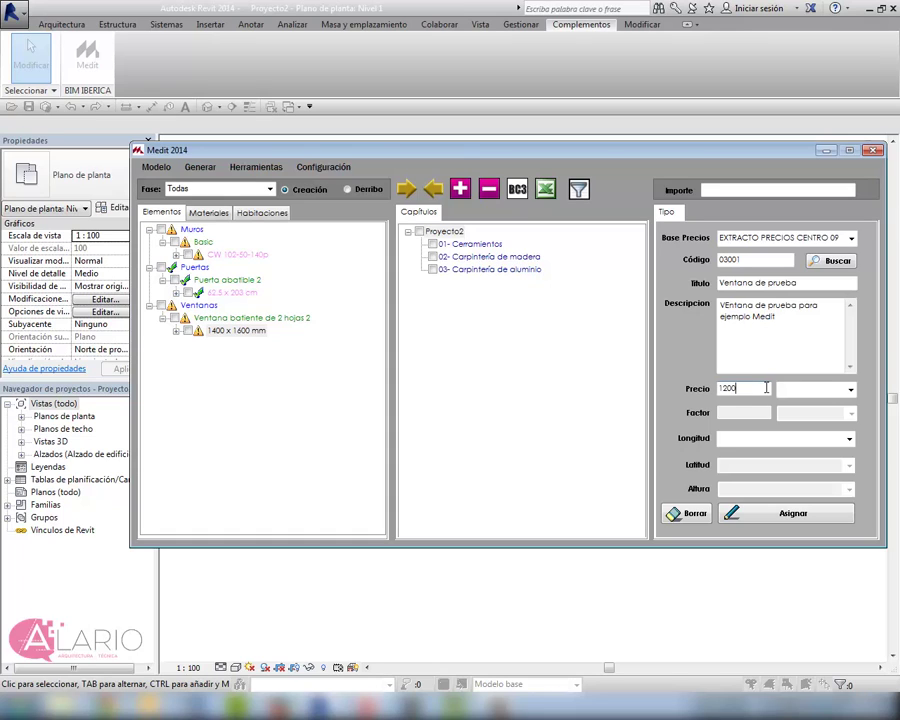
left_click(850, 389)
left_click(849, 411)
Fix the 'VEntana' capital in the description and assign the item to the window.
left_click(732, 306)
key("BackSpace")
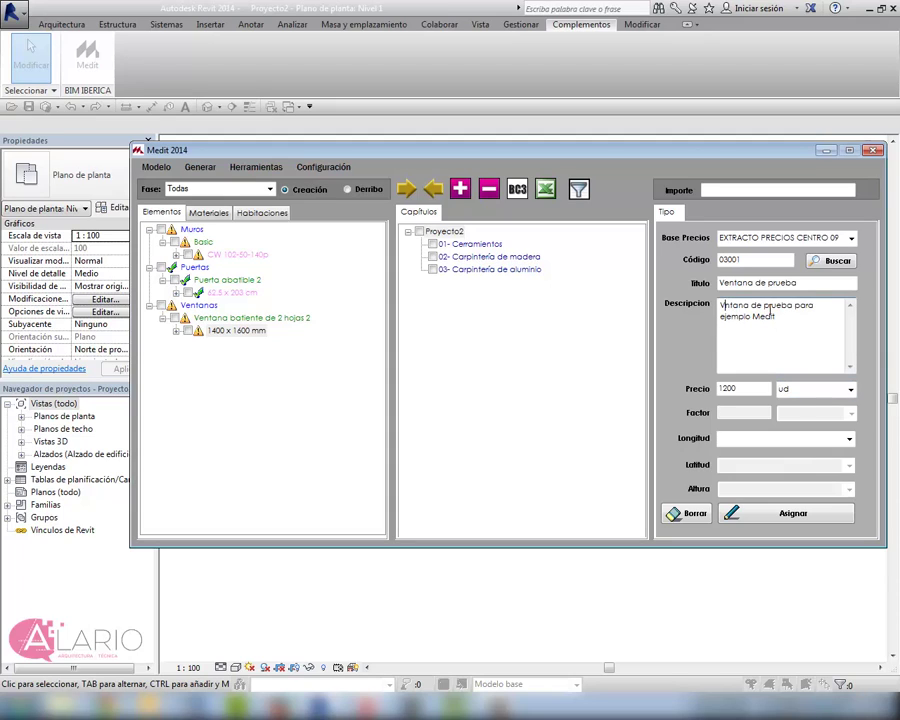
type("e")
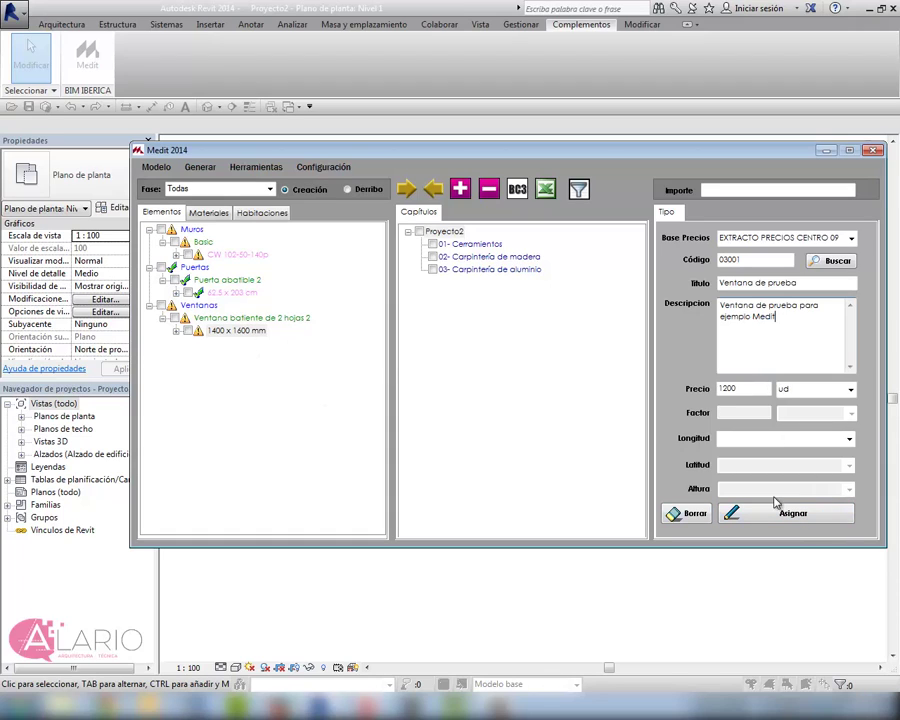
left_click(805, 515)
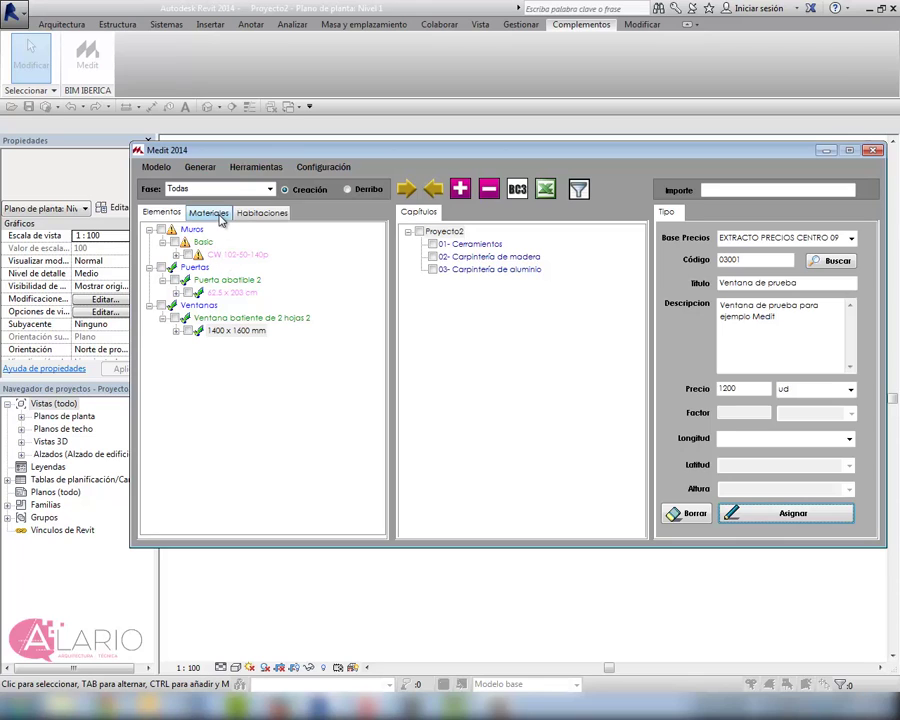
Assign the 40x20x20 grey concrete block item E07BHG060 to the Bloques de hormigón material.
left_click(210, 212)
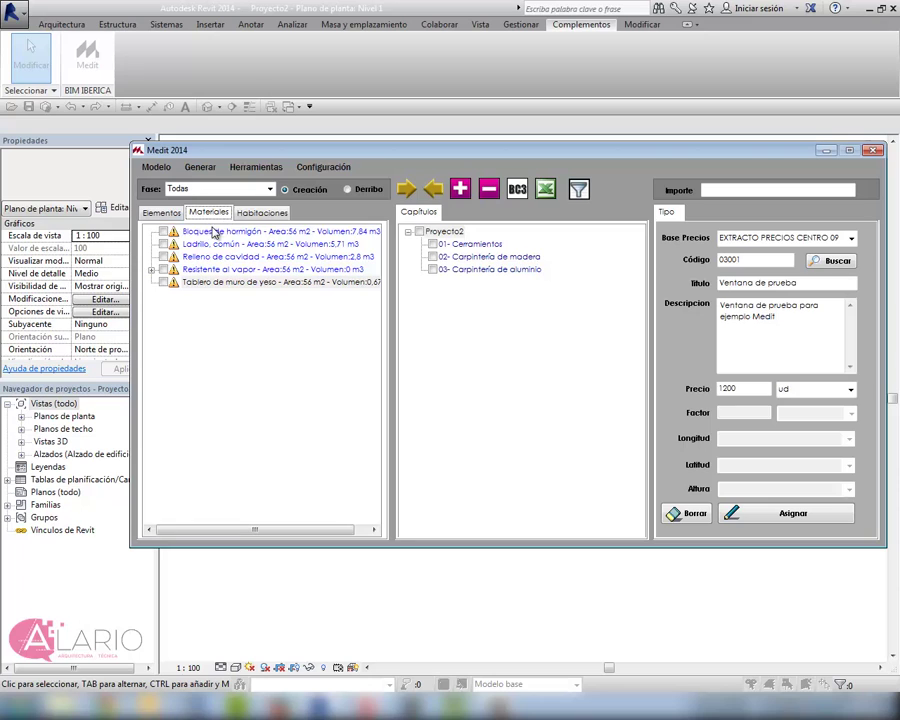
left_click(217, 232)
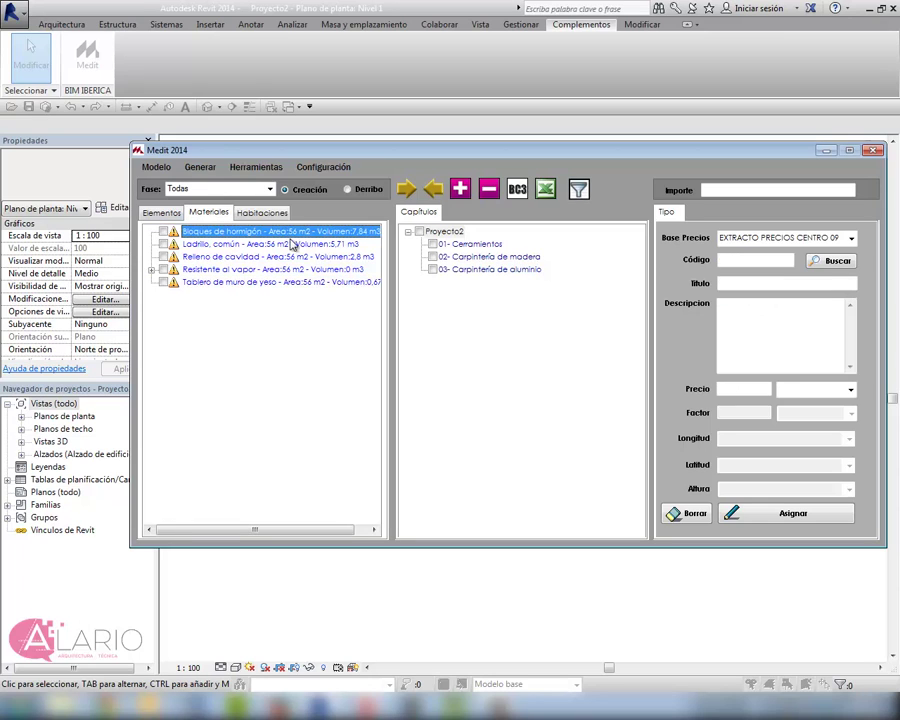
left_click(838, 261)
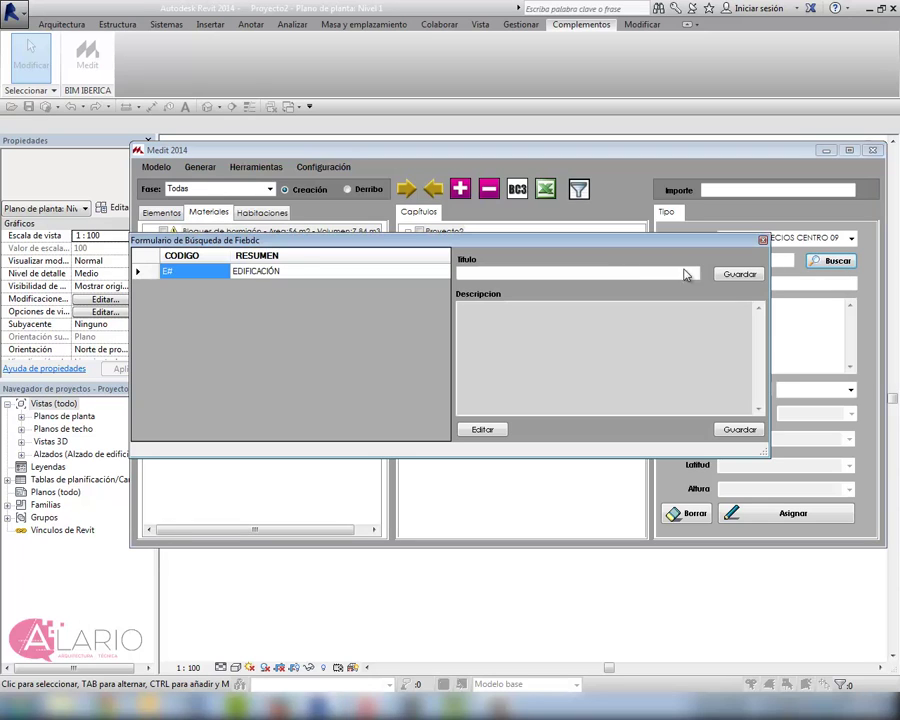
double_click(266, 277)
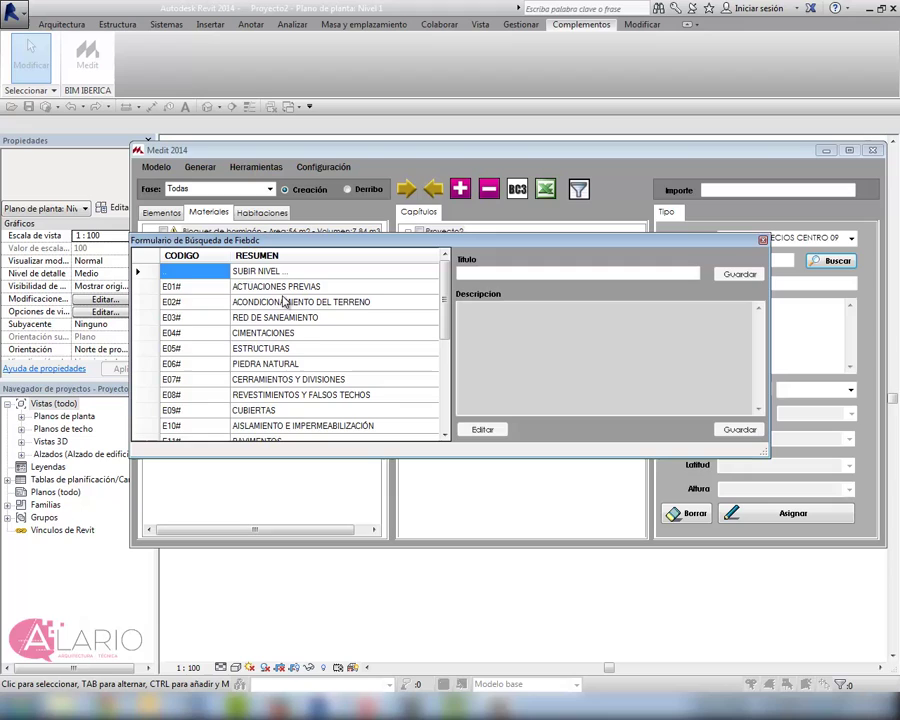
double_click(302, 381)
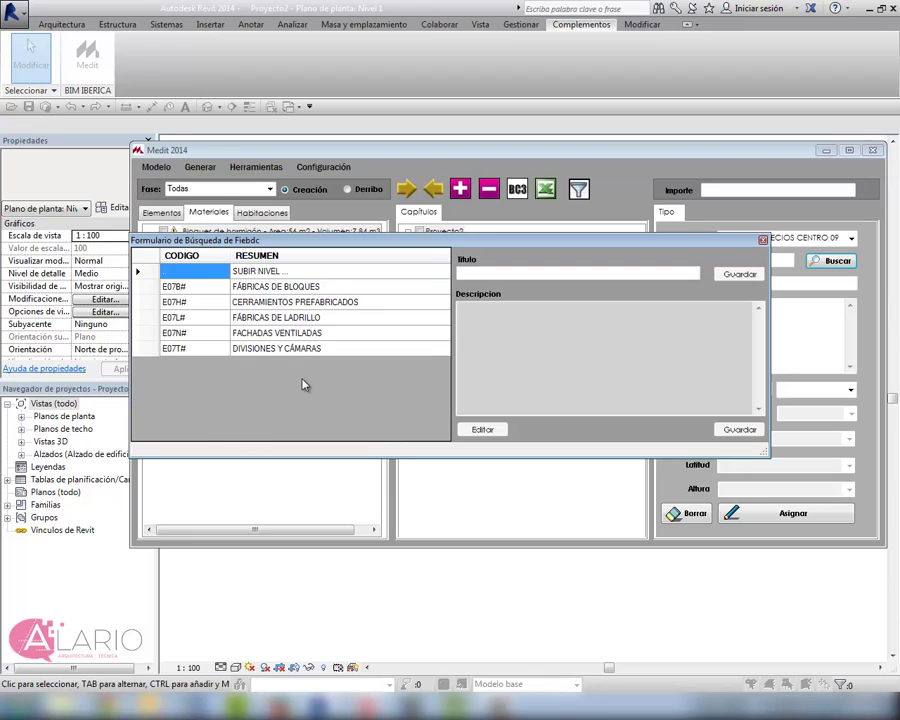
left_click(316, 288)
double_click(316, 289)
double_click(315, 302)
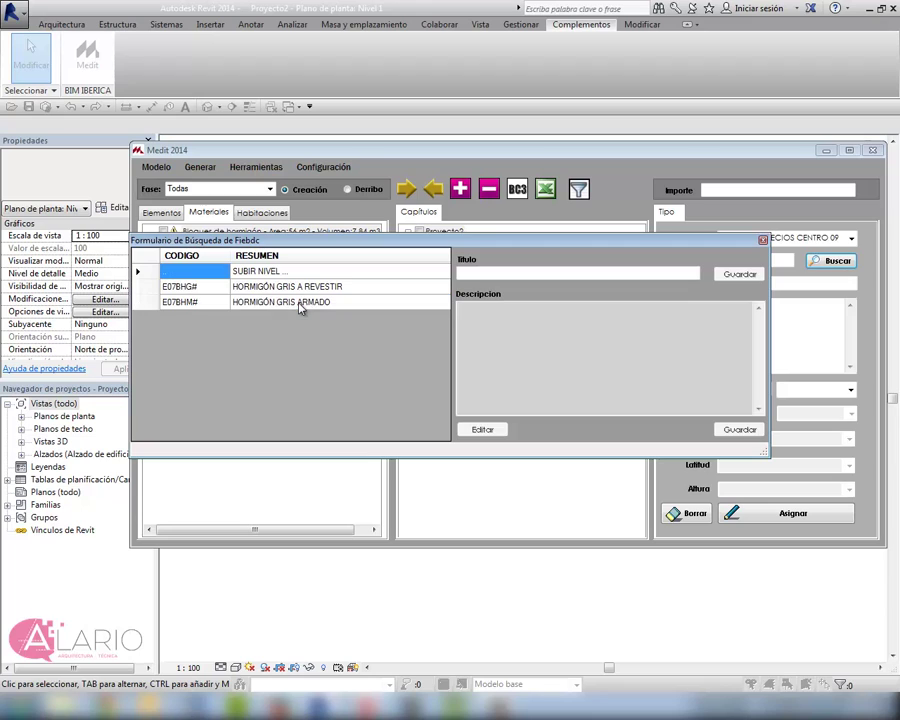
double_click(323, 288)
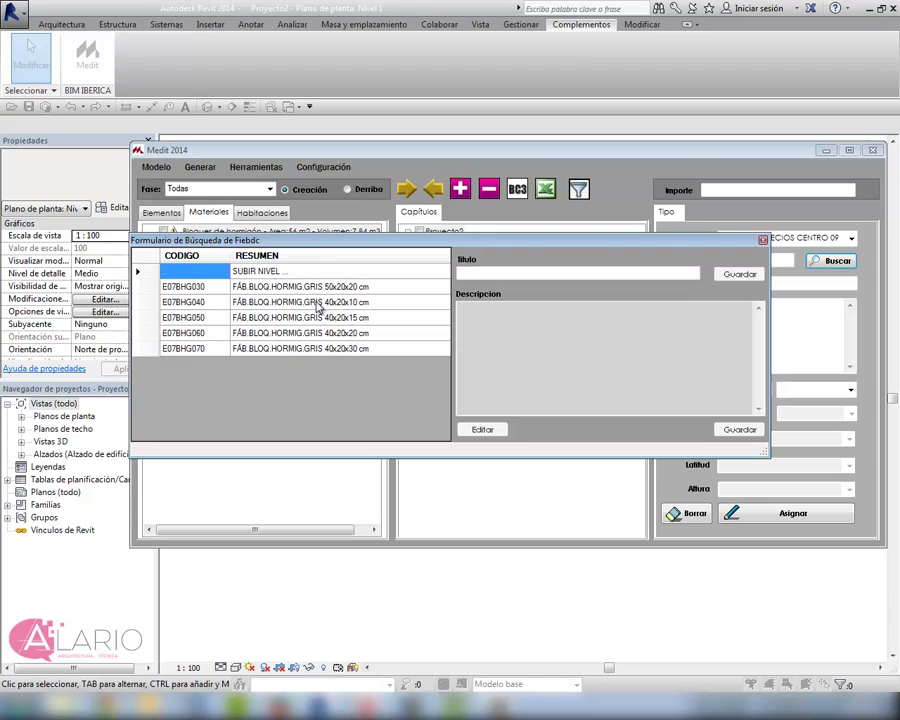
left_click(317, 332)
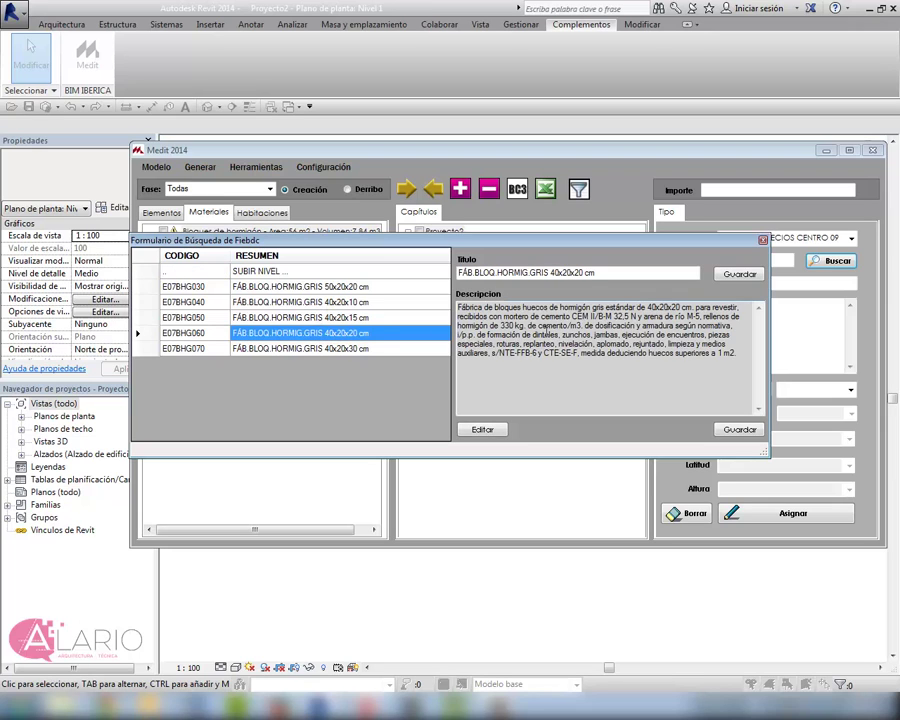
double_click(296, 332)
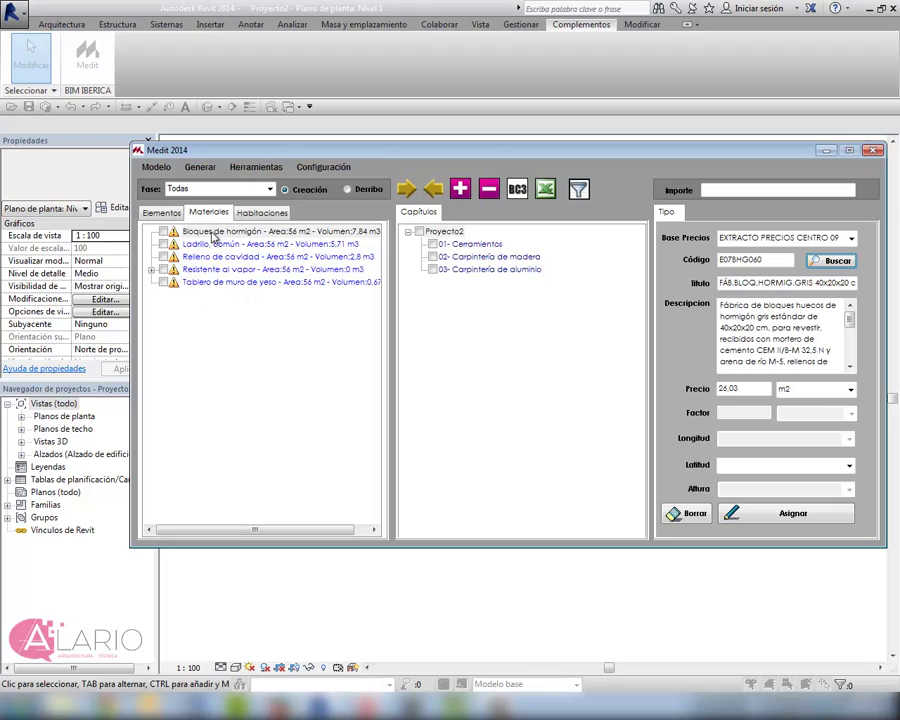
left_click(791, 513)
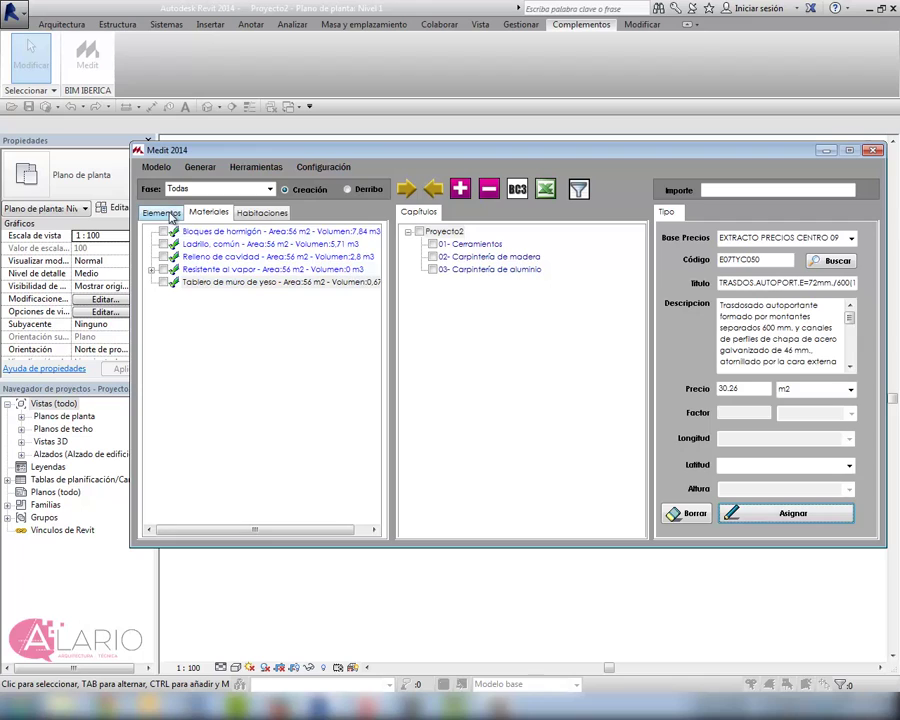
Return to the Elementos list and collapse the category branches.
left_click(167, 212)
left_click(162, 242)
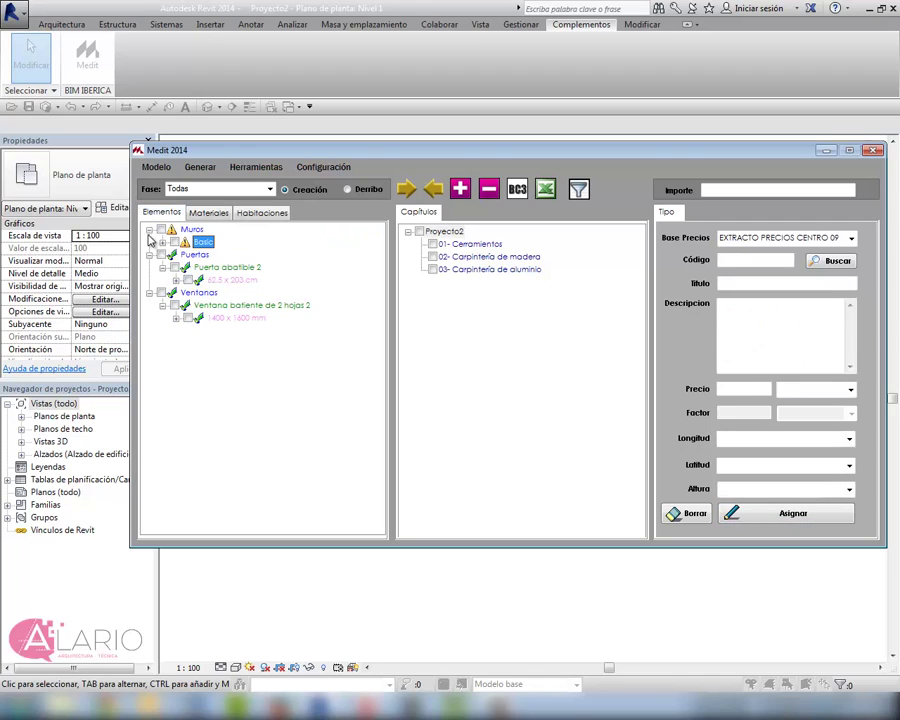
left_click(149, 230)
left_click(149, 242)
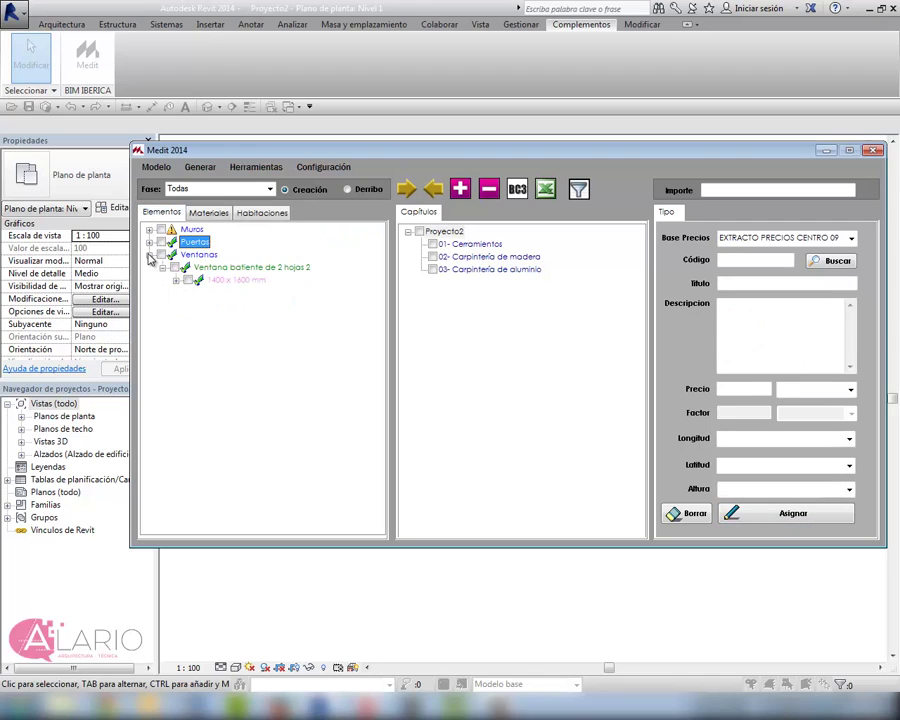
left_click(149, 255)
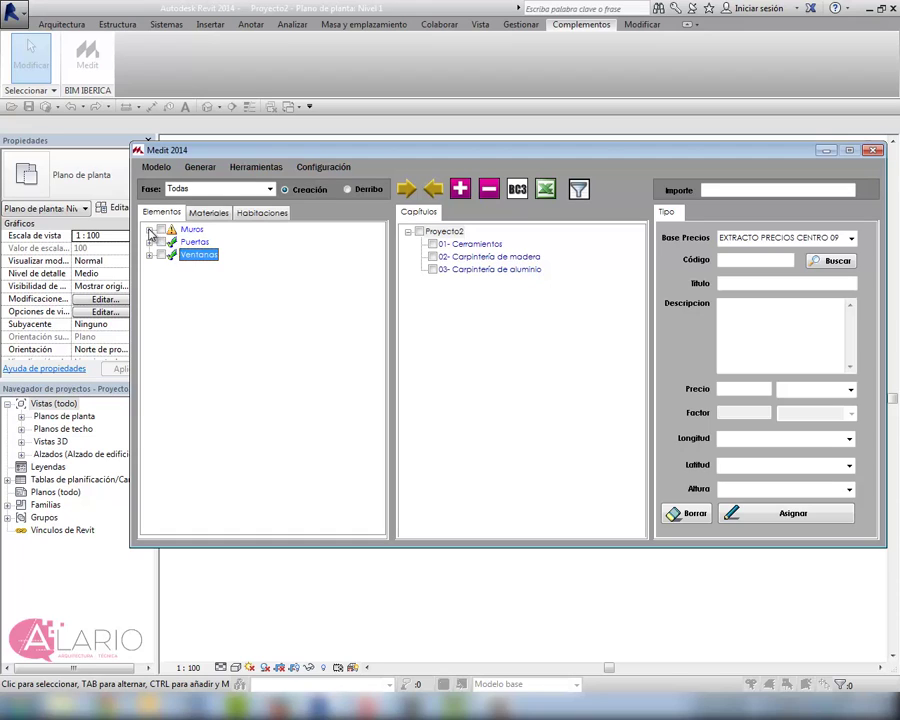
left_click(150, 231)
left_click(150, 231)
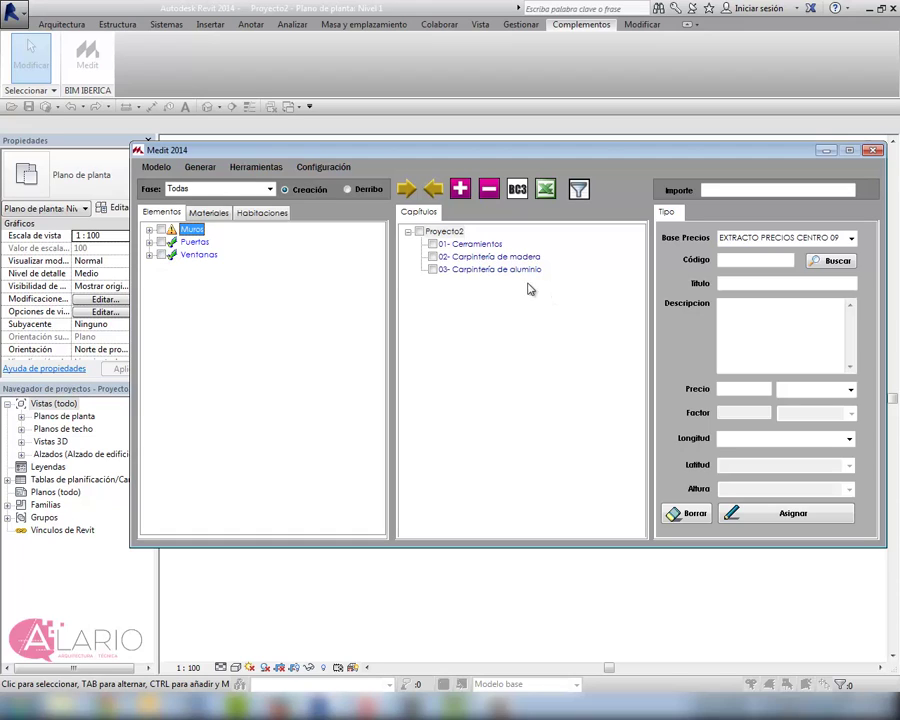
Assign the two-leaf casement window type to chapter 03- Carpintería de aluminio.
left_click(150, 256)
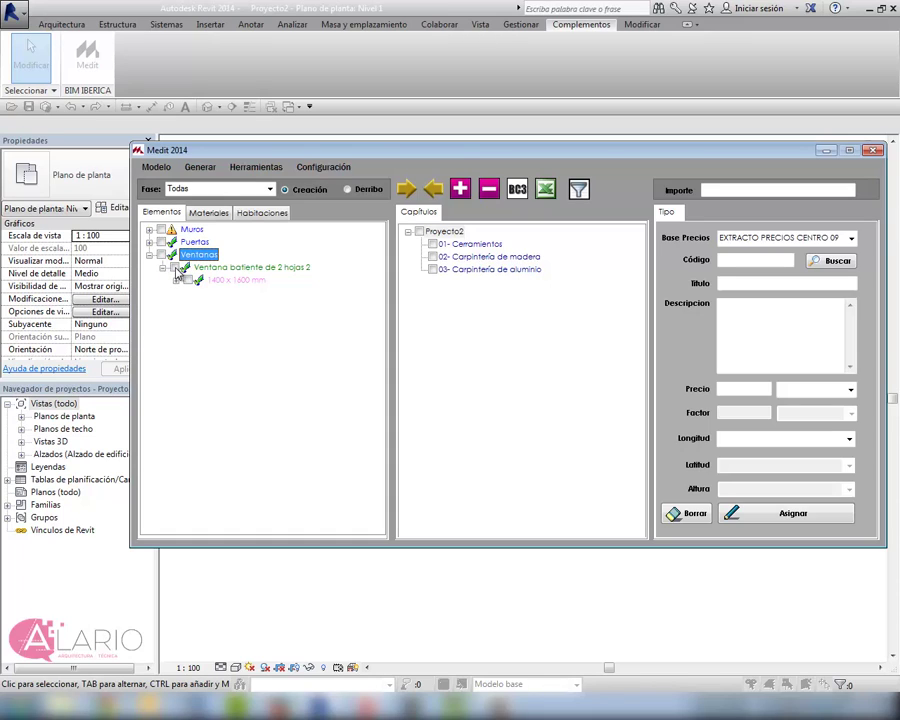
left_click(177, 269)
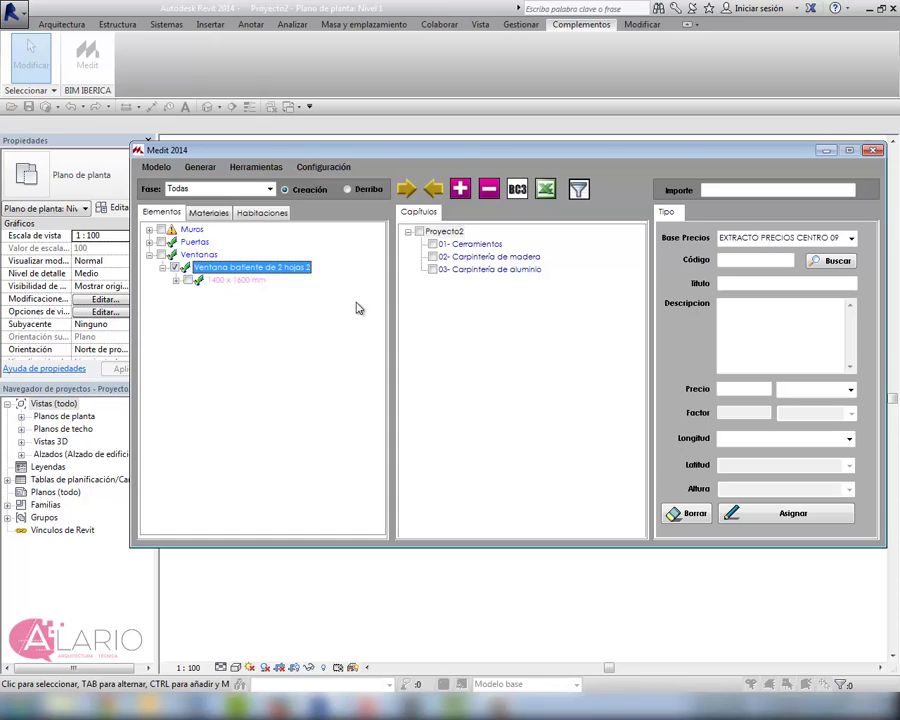
left_click(434, 271)
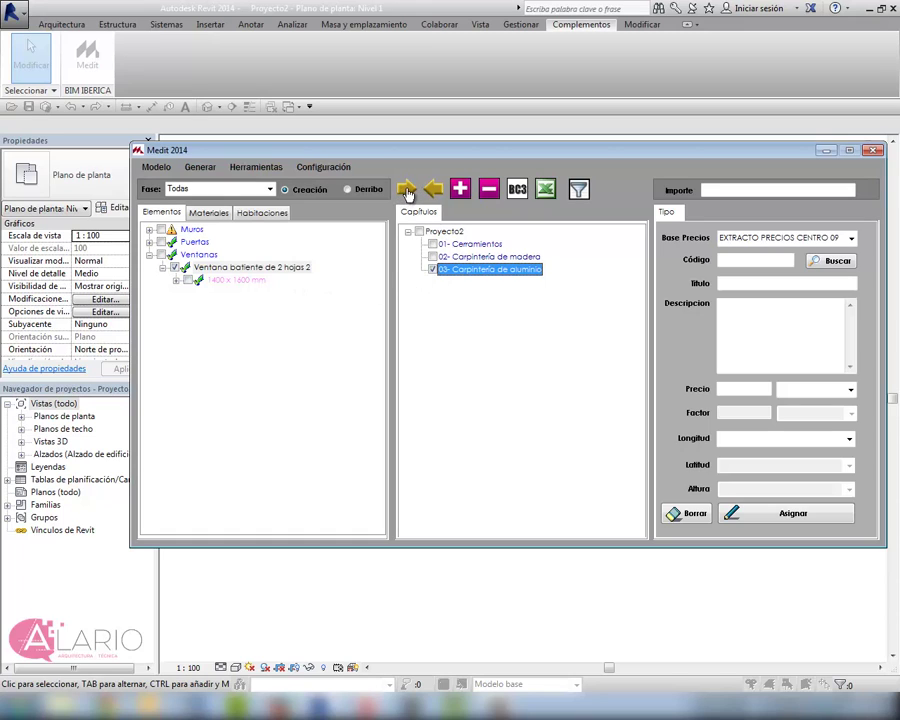
left_click(406, 194)
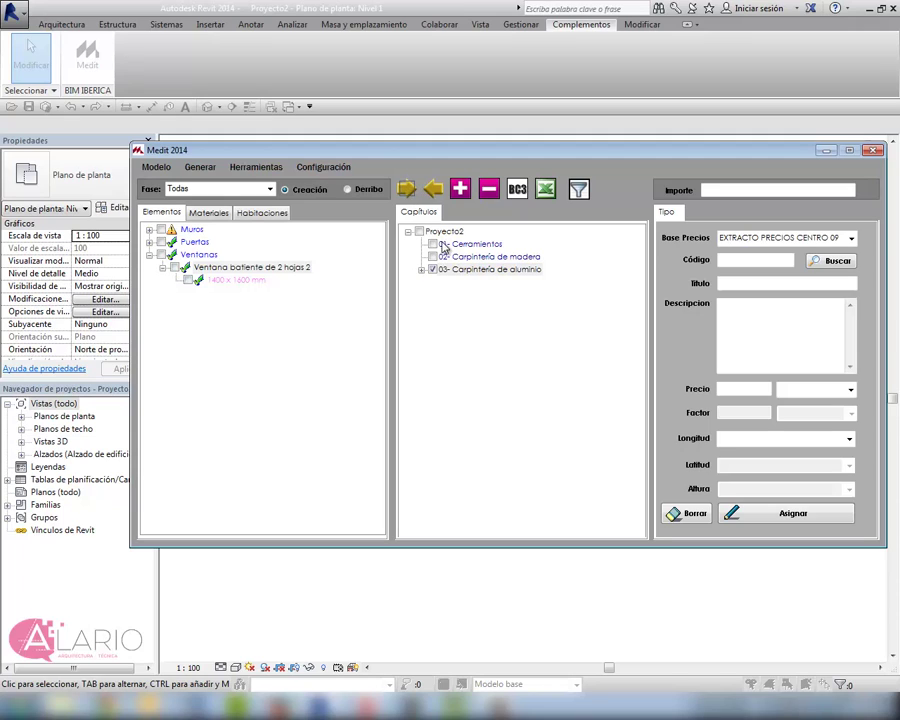
left_click(420, 270)
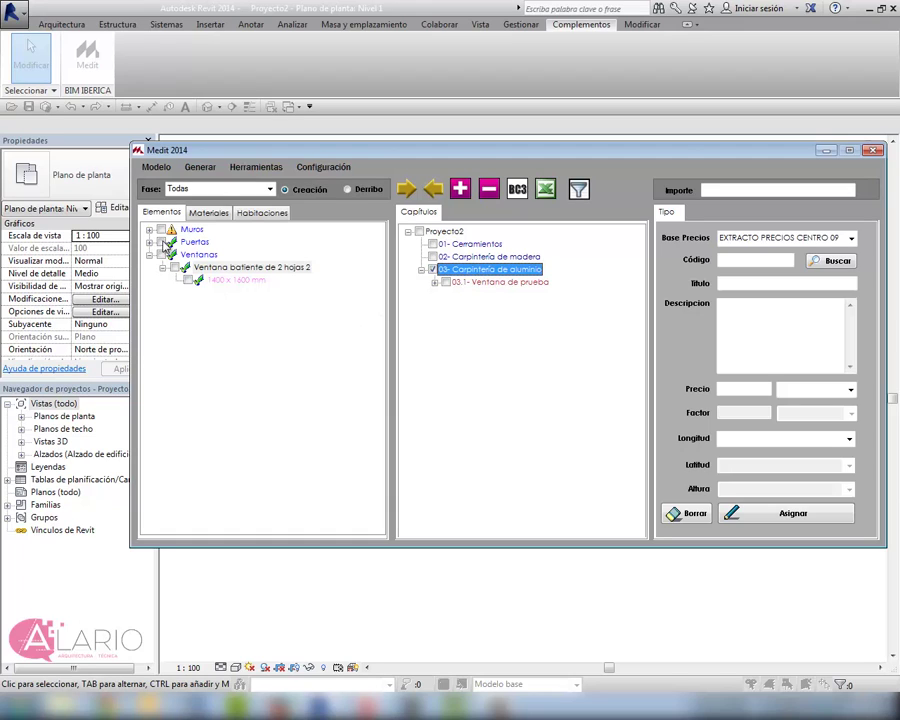
Assign the doors to chapter 02- Carpintería de madera and inspect door instance 118542.
left_click(161, 242)
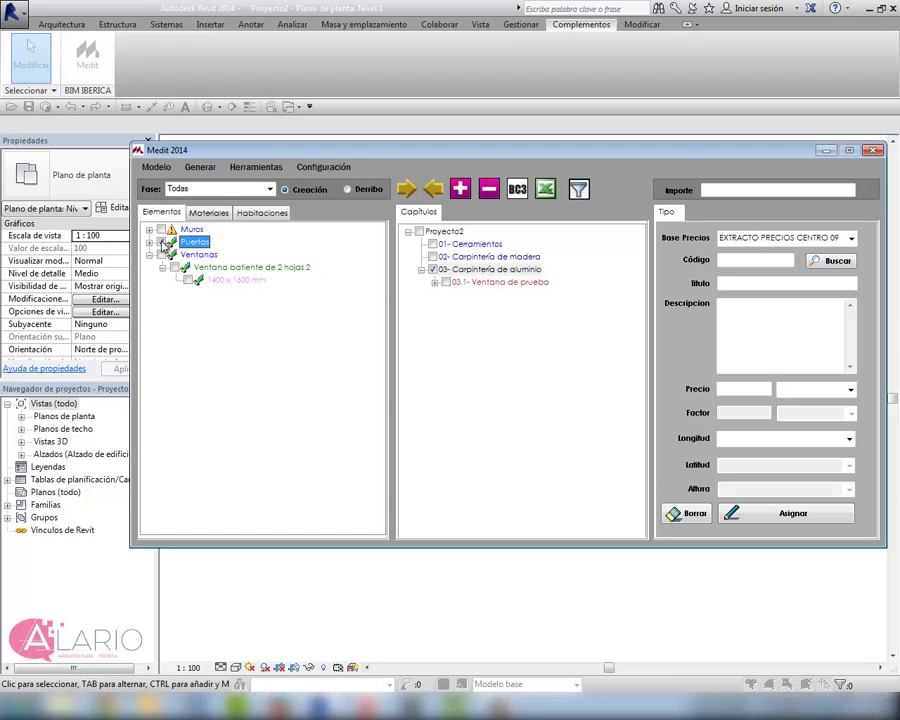
left_click(432, 256)
left_click(432, 269)
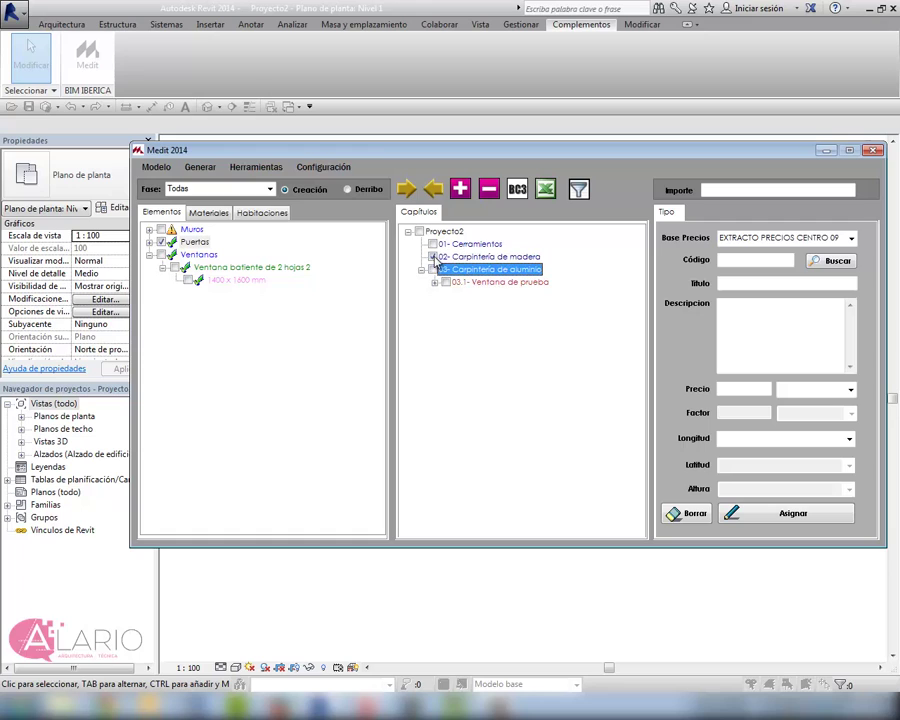
left_click(407, 191)
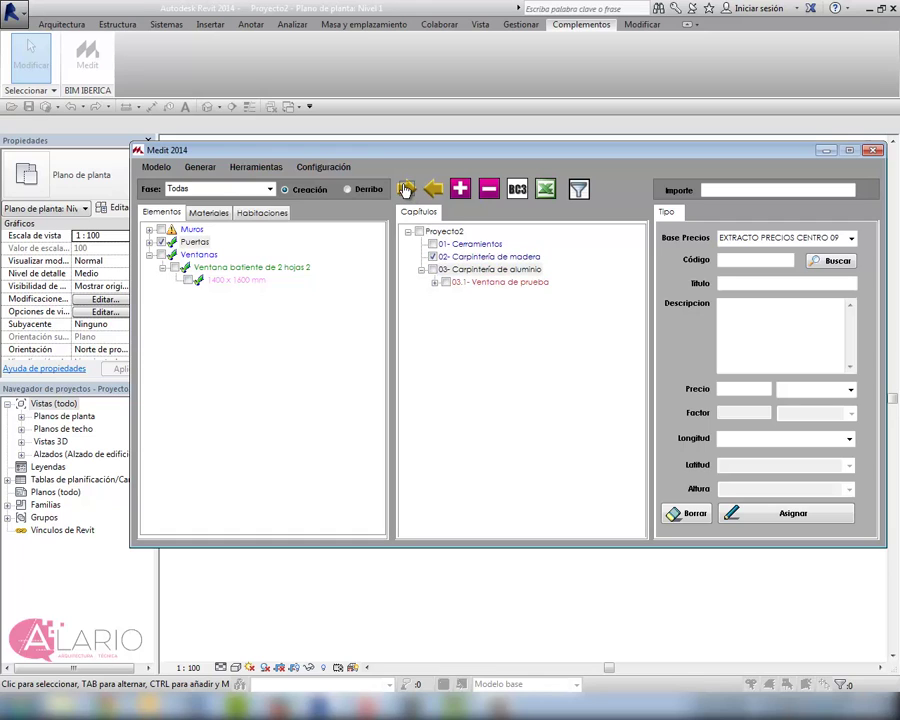
left_click(435, 270)
left_click(452, 270)
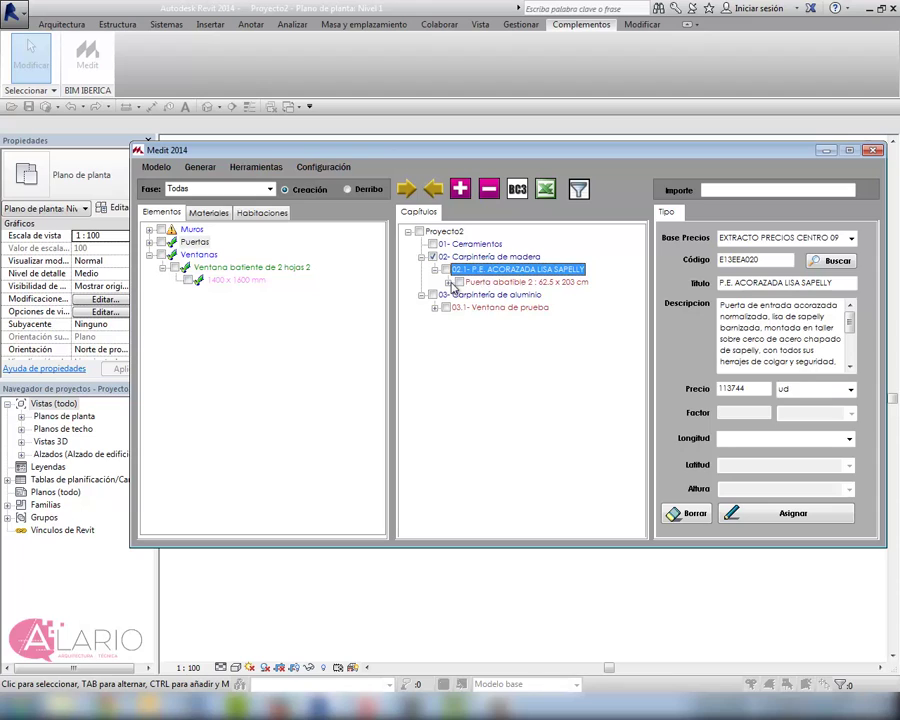
double_click(466, 283)
left_click(490, 294)
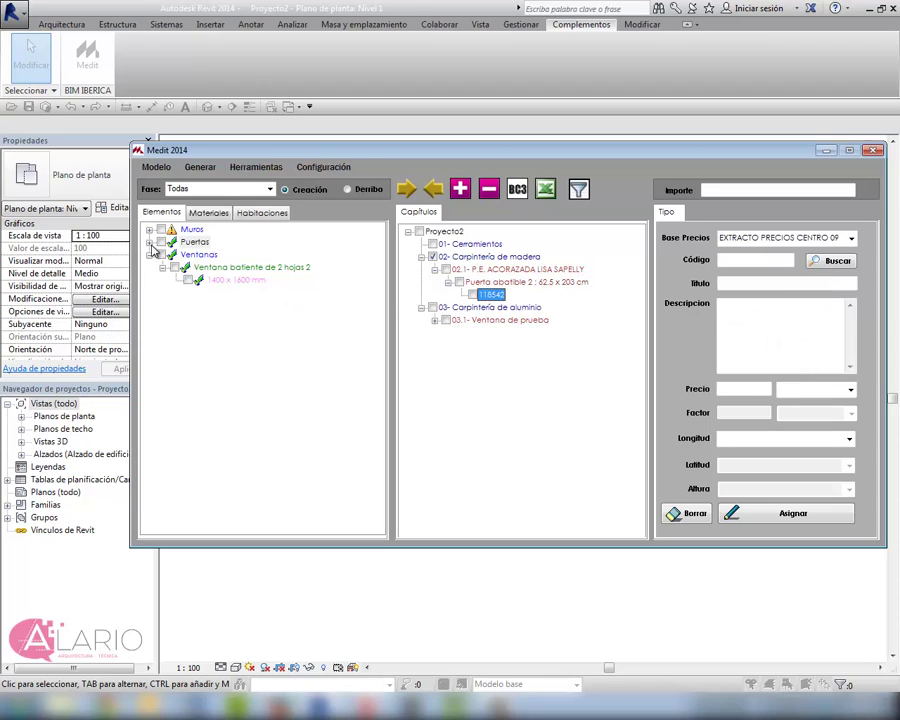
Expand Puertas and Muros in the model tree and select the Basic wall type.
left_click(150, 243)
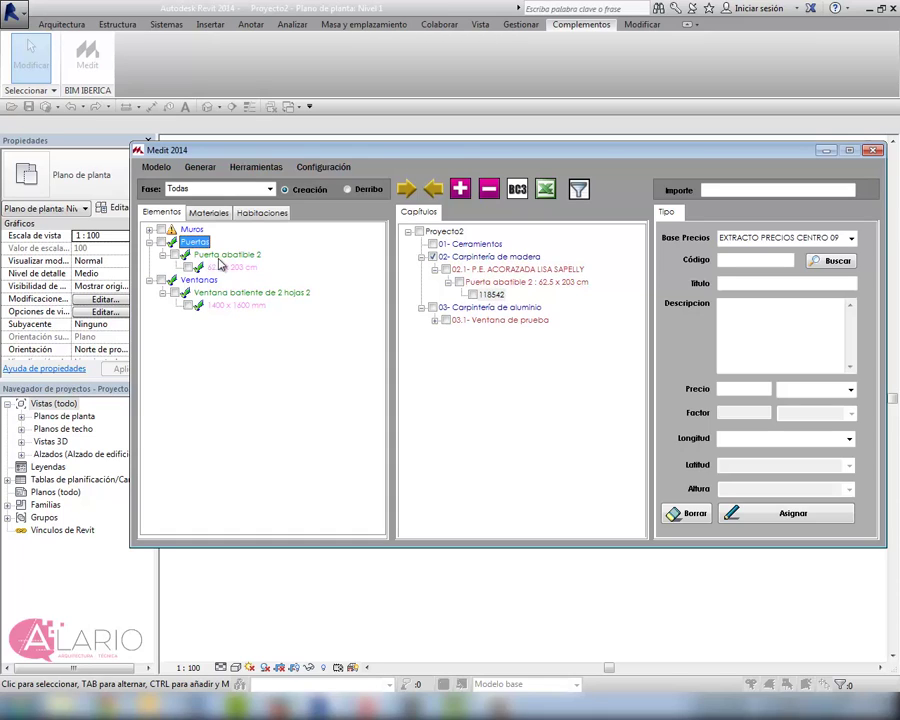
left_click(150, 231)
left_click(163, 242)
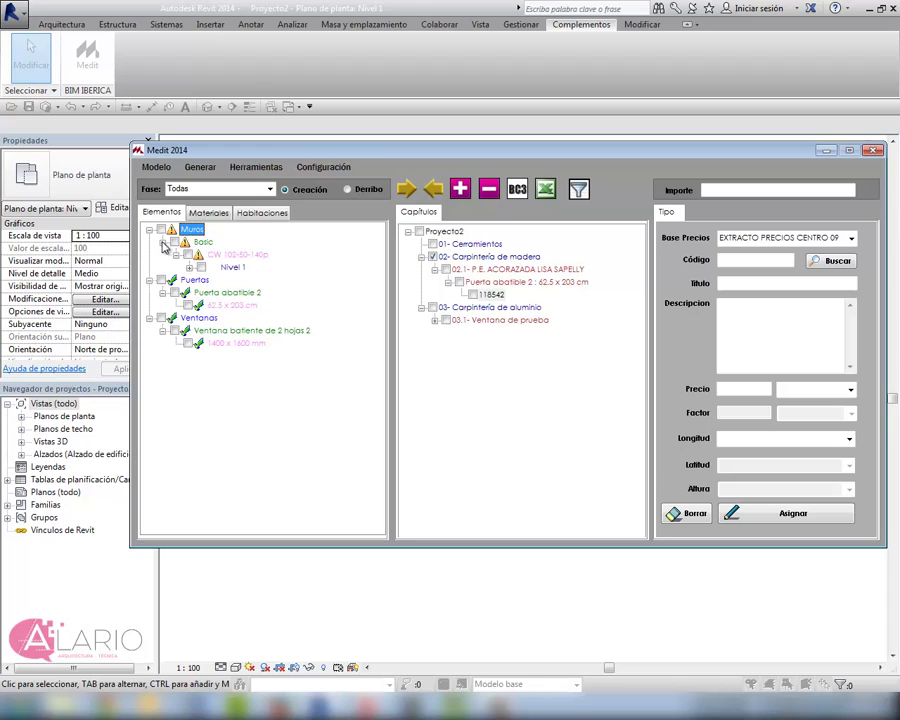
left_click(201, 241)
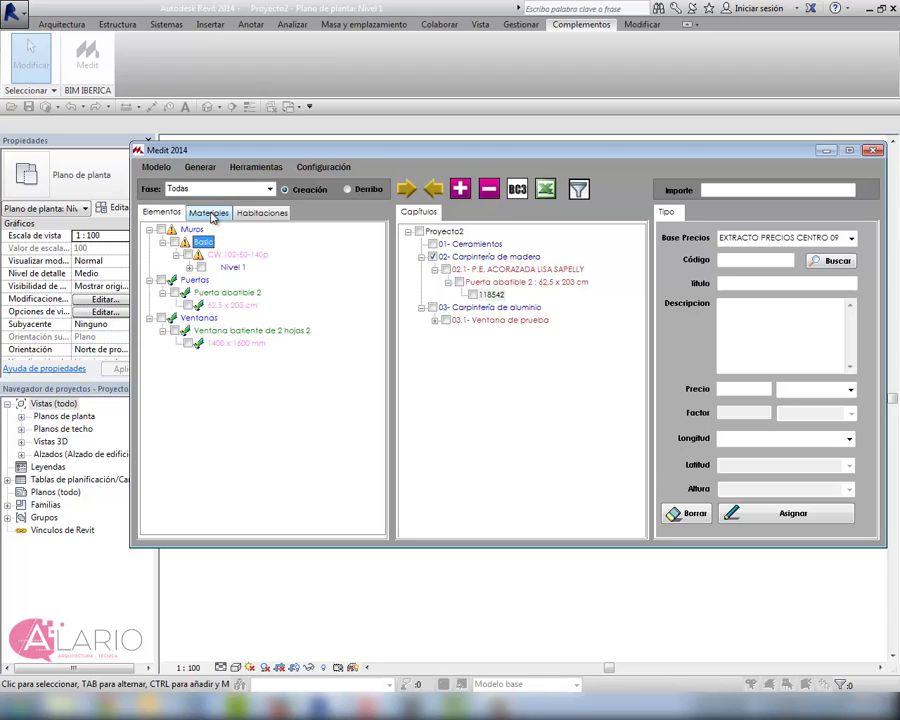
Tick all five wall materials in the Materiales list, including Bloques de hormigón and gypsum wallboard.
left_click(210, 214)
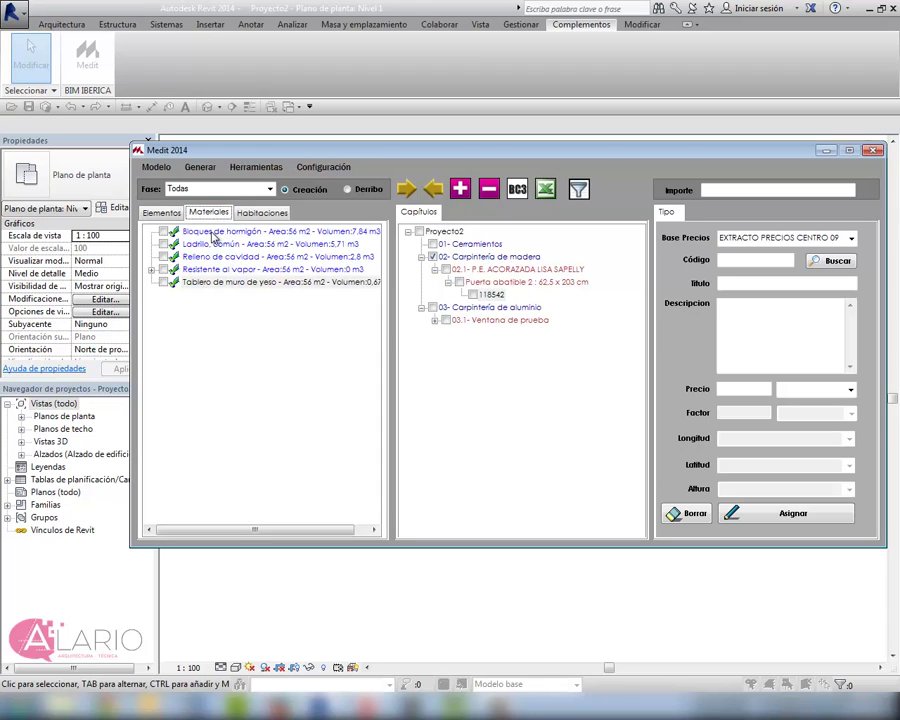
left_click(164, 232)
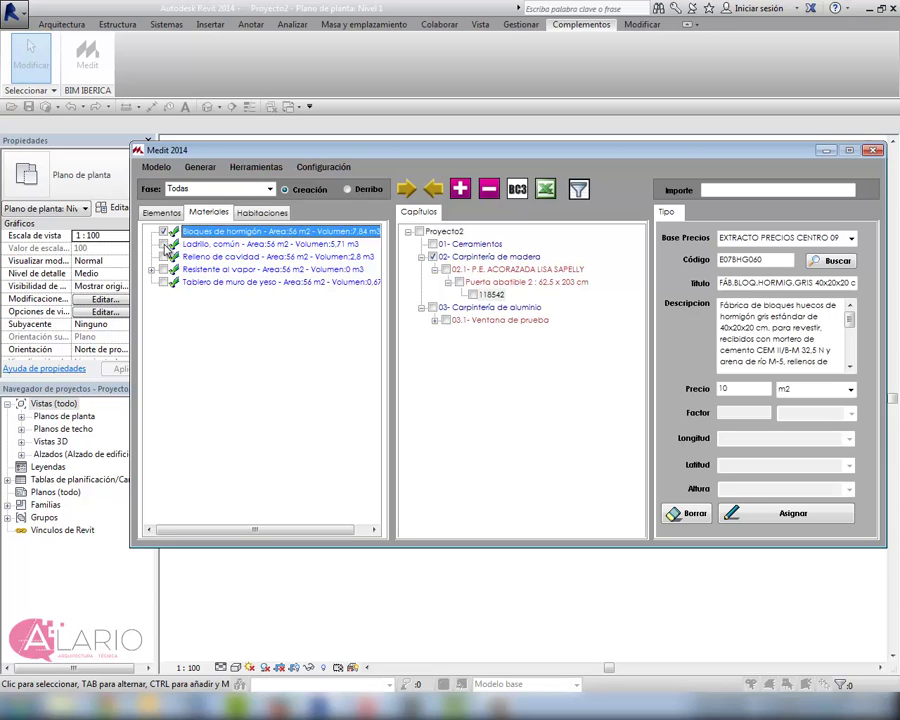
left_click(164, 244)
left_click(164, 257)
left_click(163, 270)
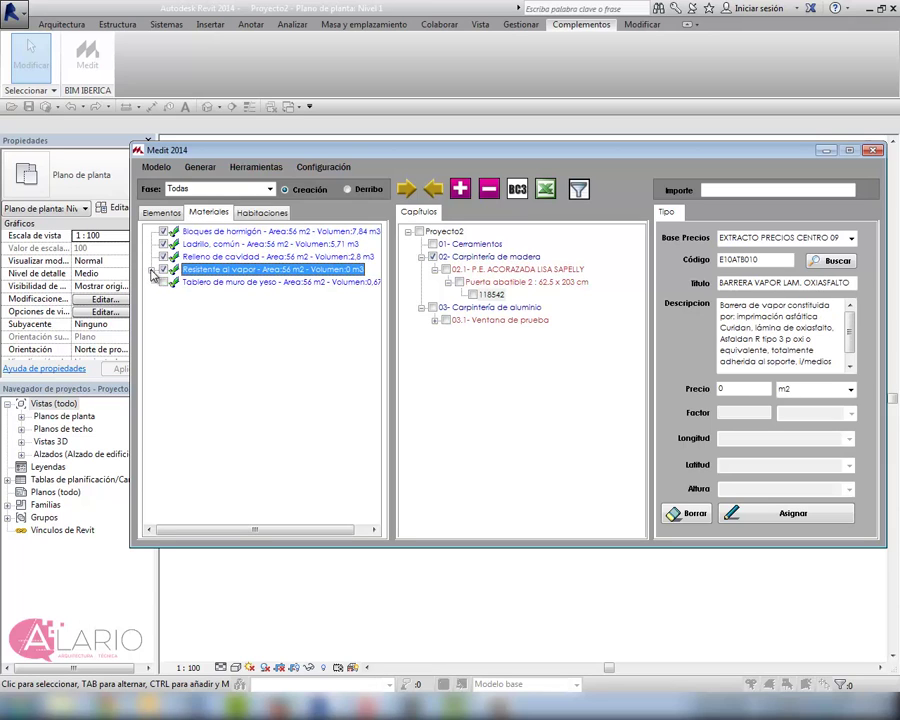
left_click(152, 271)
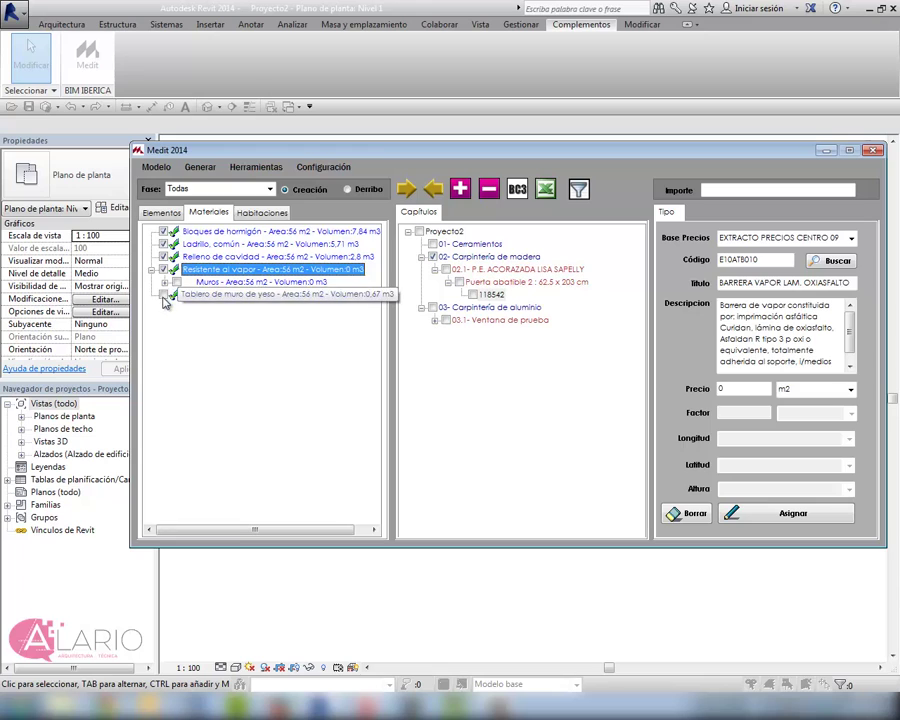
left_click(164, 295)
left_click(152, 270)
left_click(270, 269)
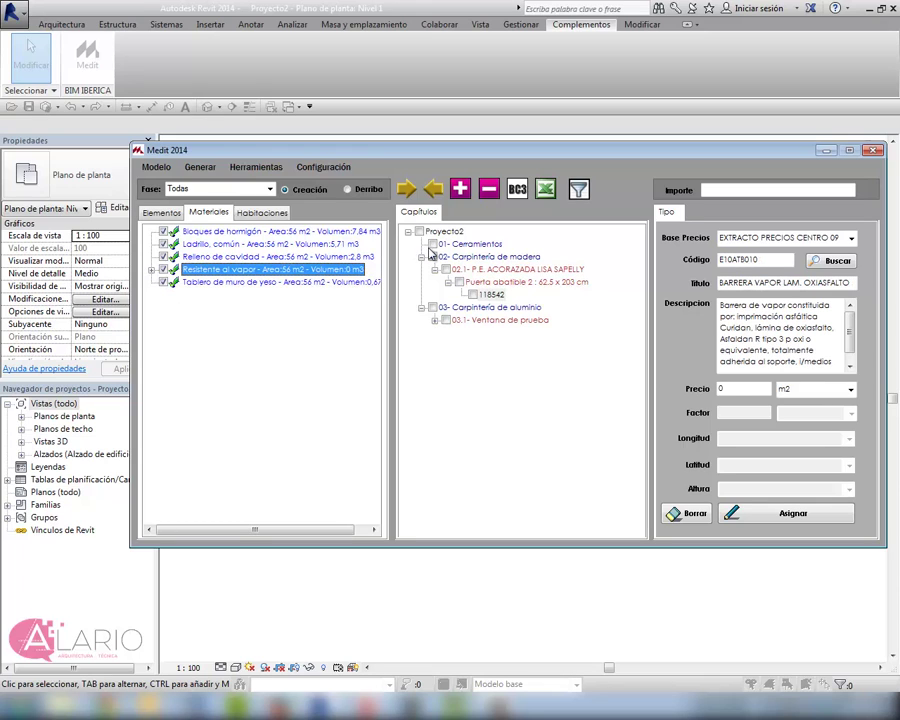
Assign the ticked materials to chapter 01- Cerramientos, then collapse the three chapters.
left_click(440, 256)
left_click(437, 245)
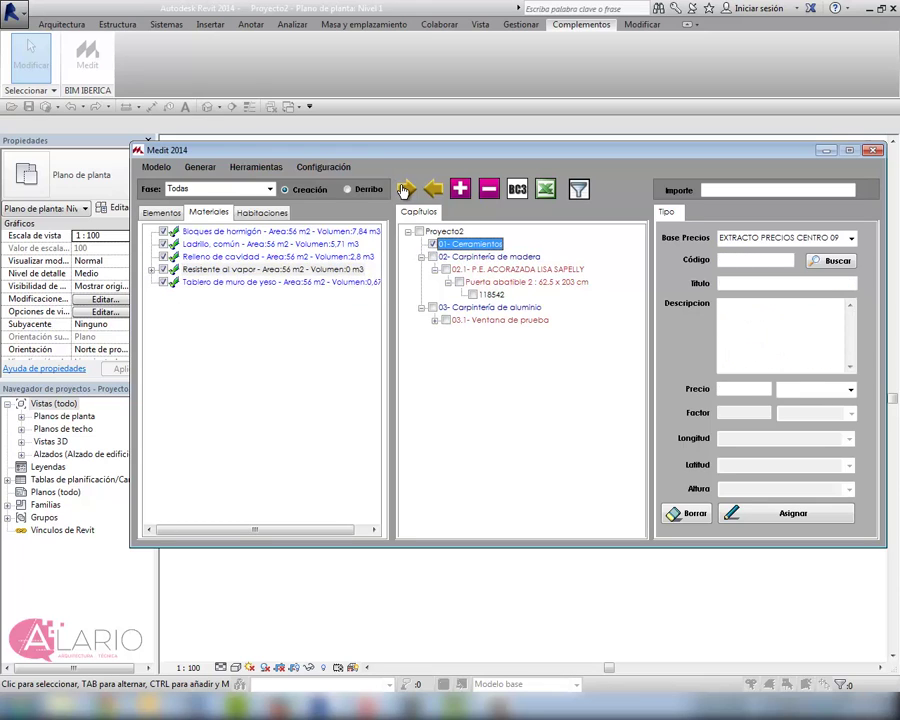
left_click(432, 246)
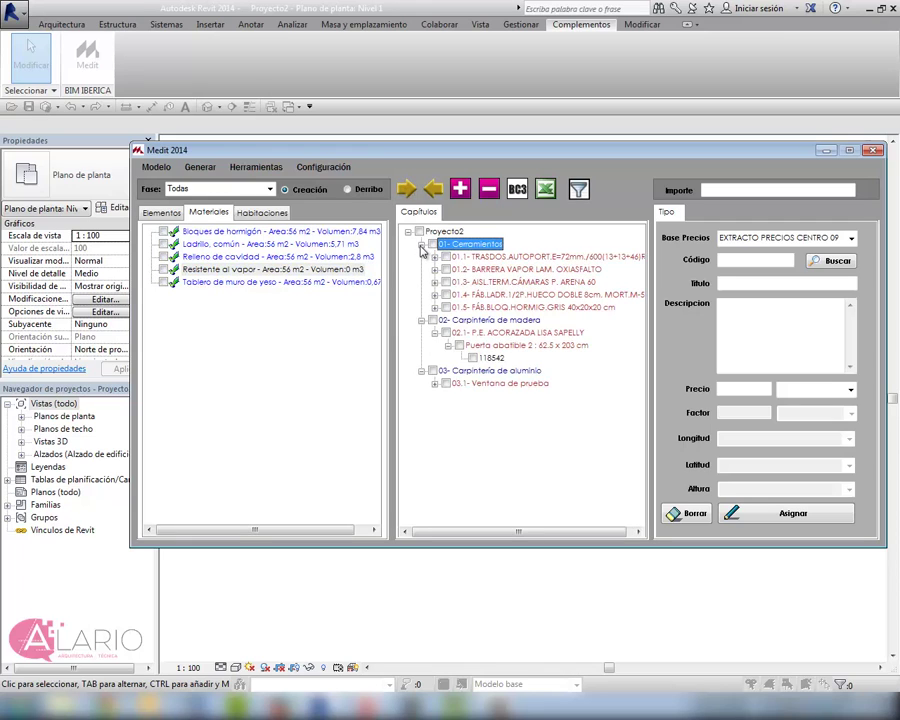
left_click(421, 245)
left_click(421, 257)
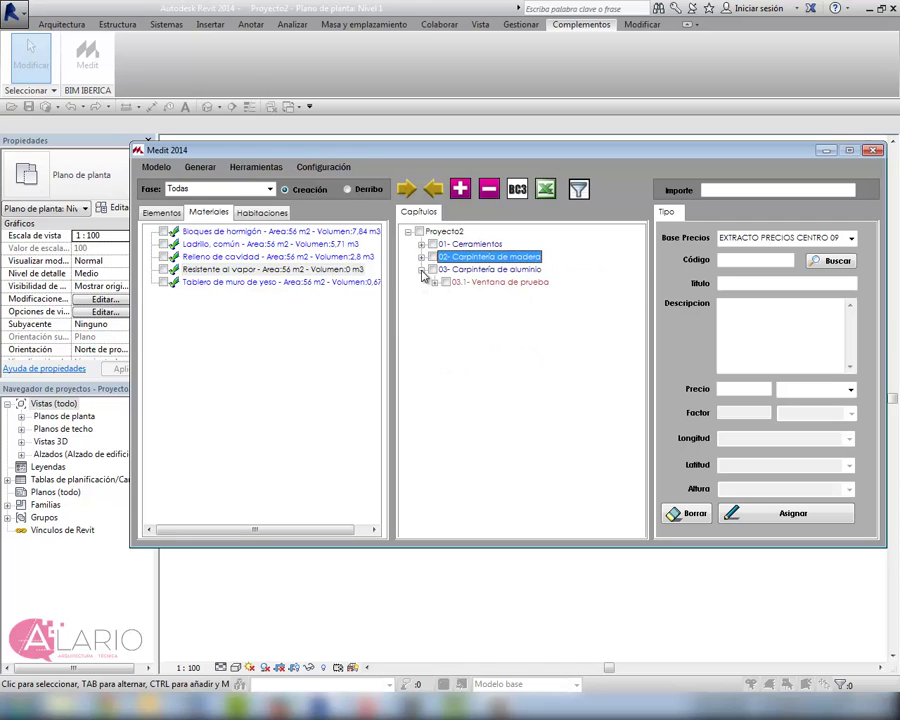
left_click(421, 270)
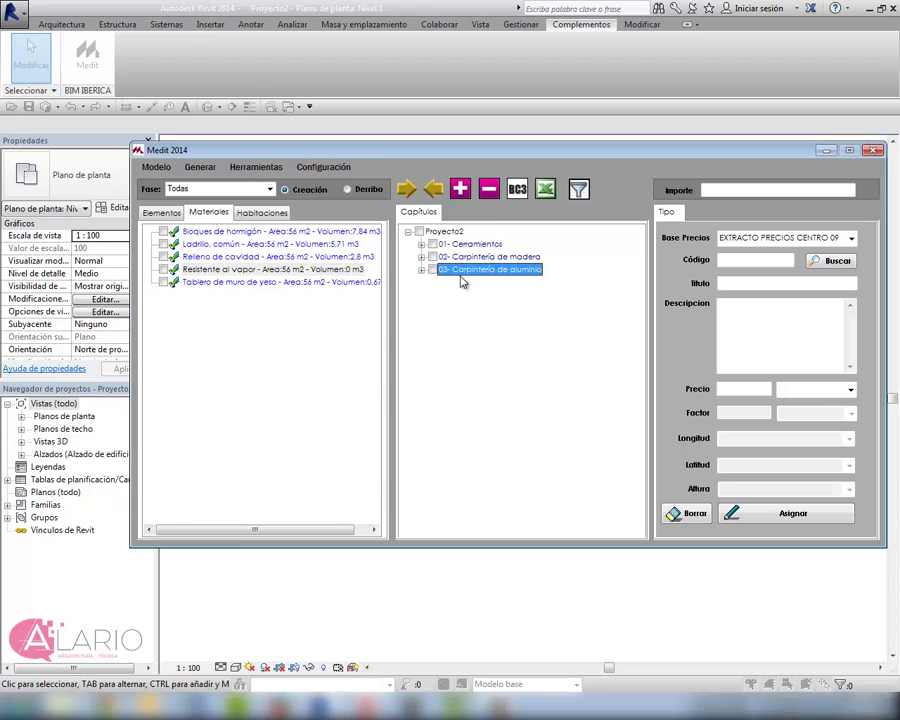
Expand each chapter to check wall items 01.1–01.5, the armoured door and the test window.
left_click(421, 244)
left_click(468, 244)
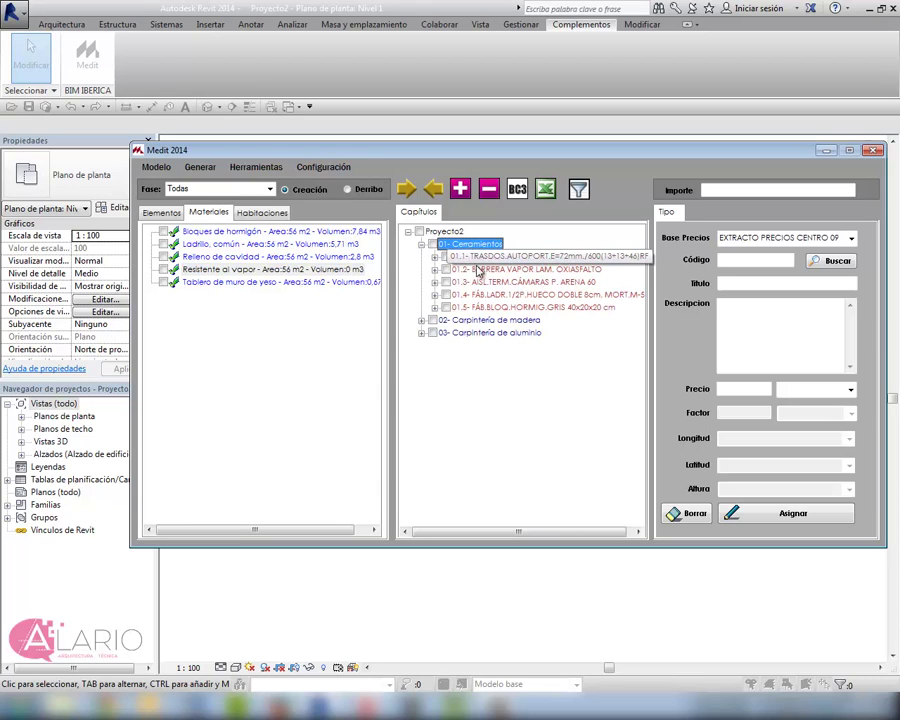
left_click(421, 320)
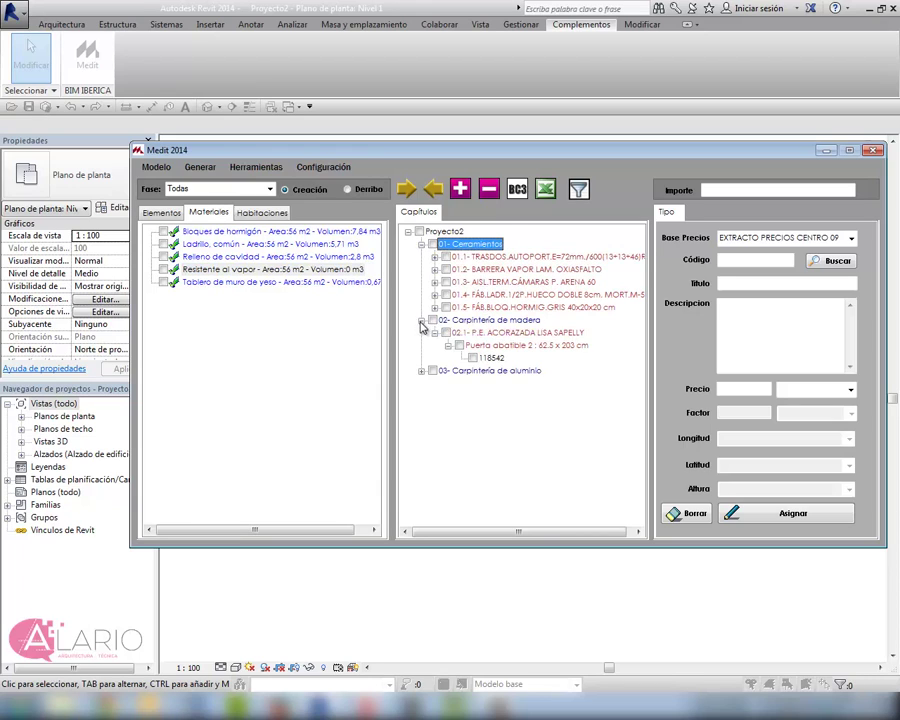
left_click(455, 320)
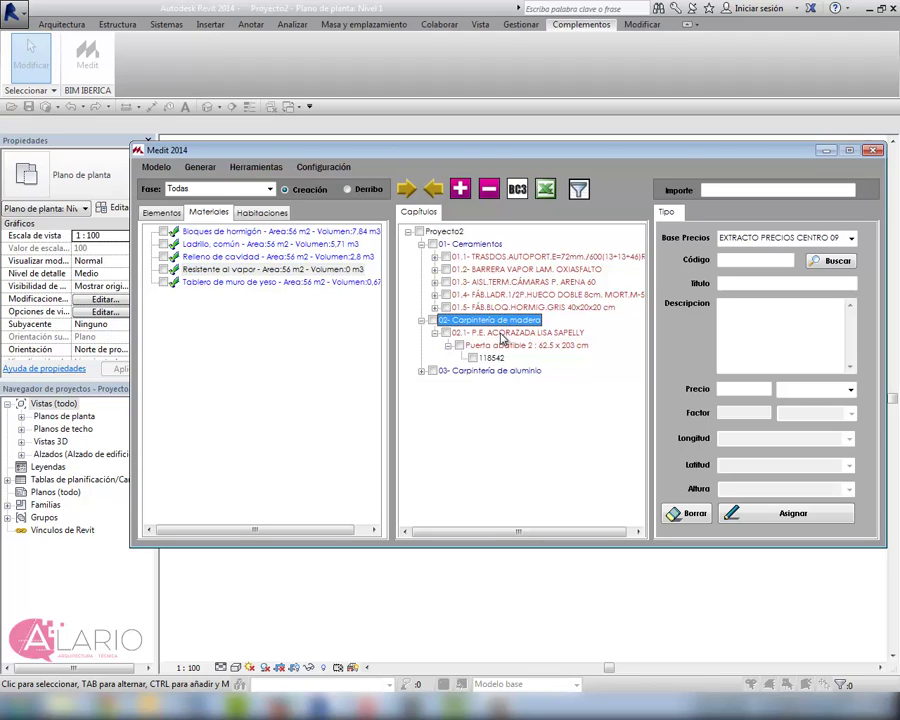
left_click(421, 370)
left_click(470, 371)
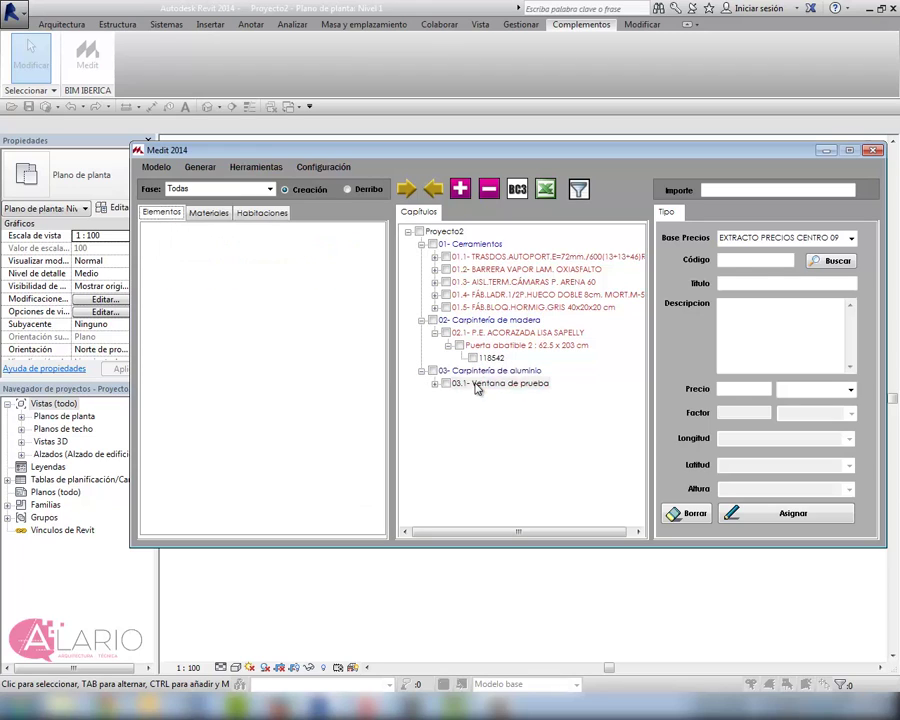
Show item 03.1 Ventana de prueba and review its title and description 'Ventana de prueba para ejemplo Medit'.
left_click(477, 389)
left_click_drag(800, 284, 718, 287)
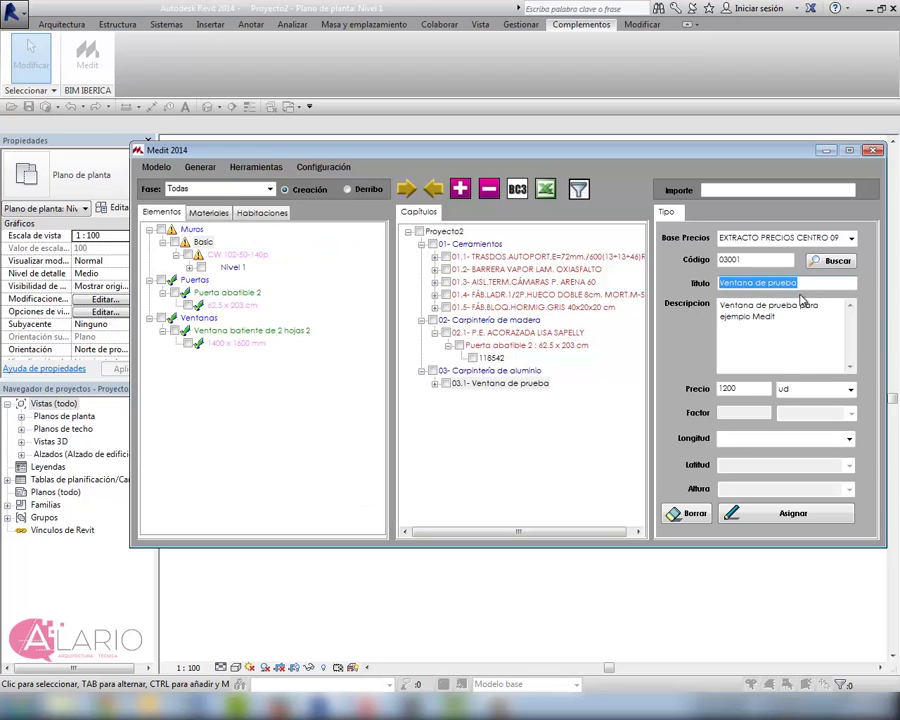
left_click_drag(840, 318, 678, 307)
left_click(790, 355)
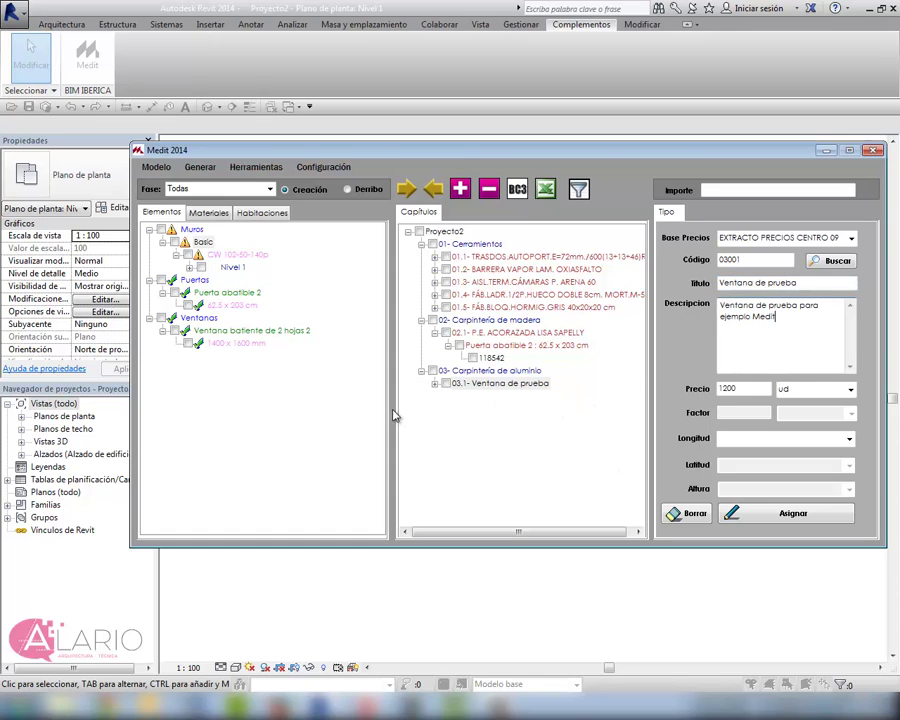
left_click(500, 383)
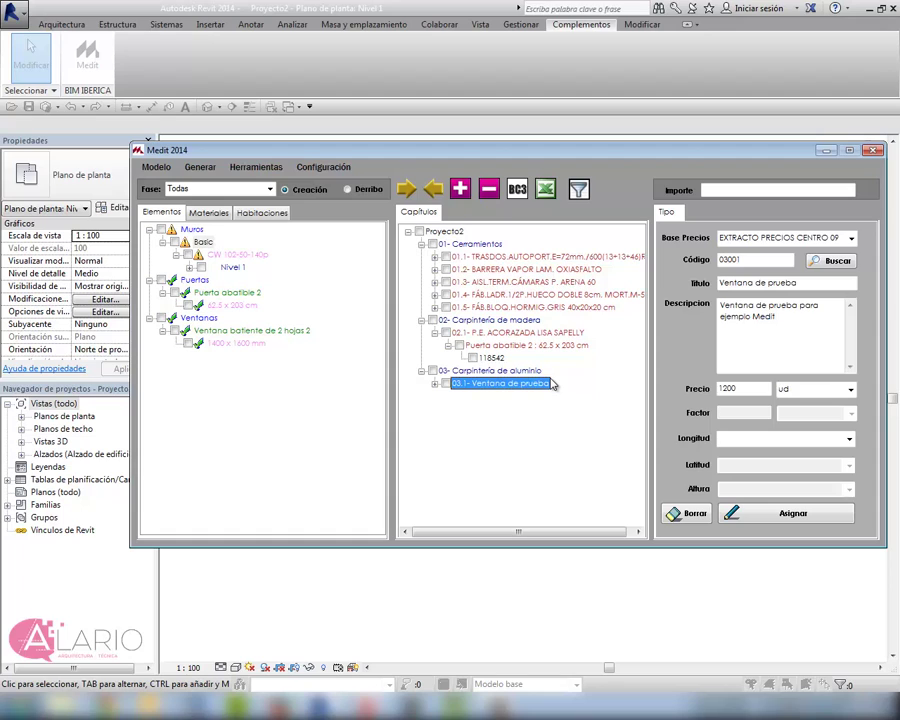
Export the Medit budget to Presto and acknowledge the successful export.
left_click(200, 167)
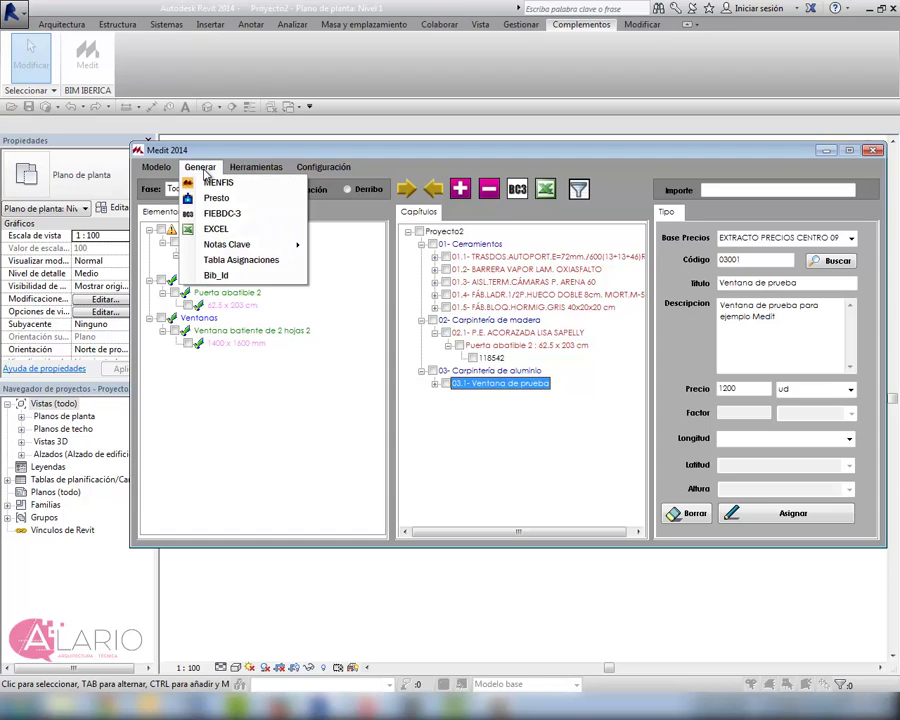
left_click(217, 199)
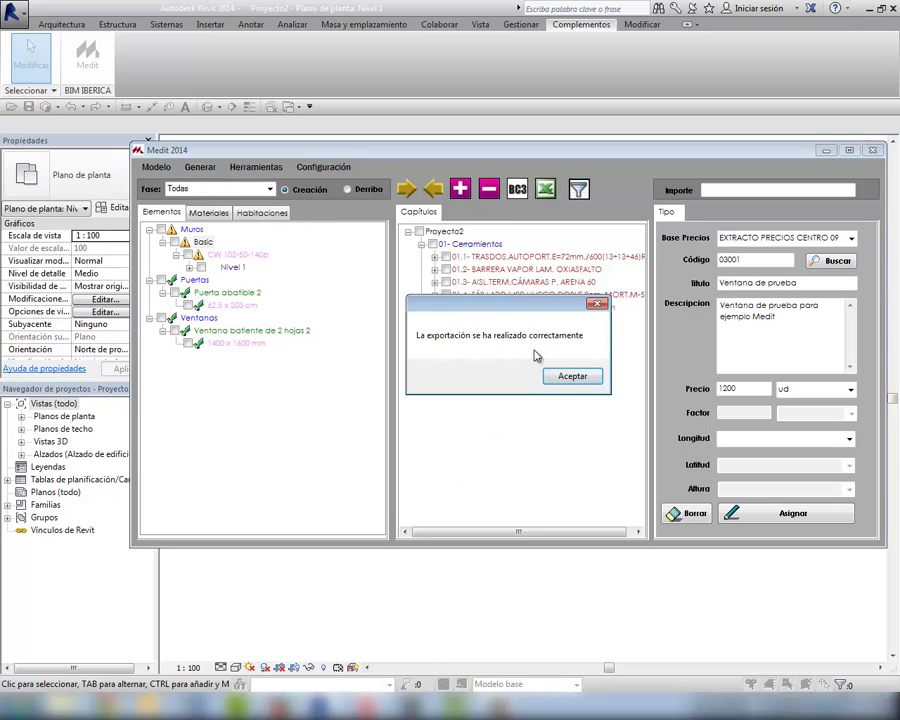
left_click(570, 376)
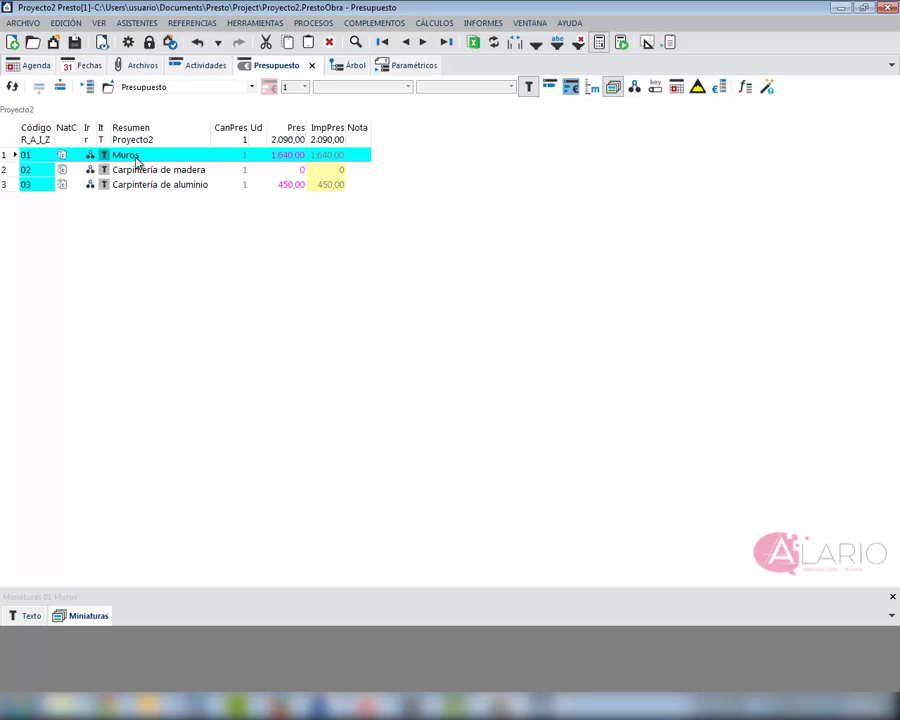
Browse the Muros and Carpintería de madera chapters in Presto, including door item E13EEA020.
double_click(137, 158)
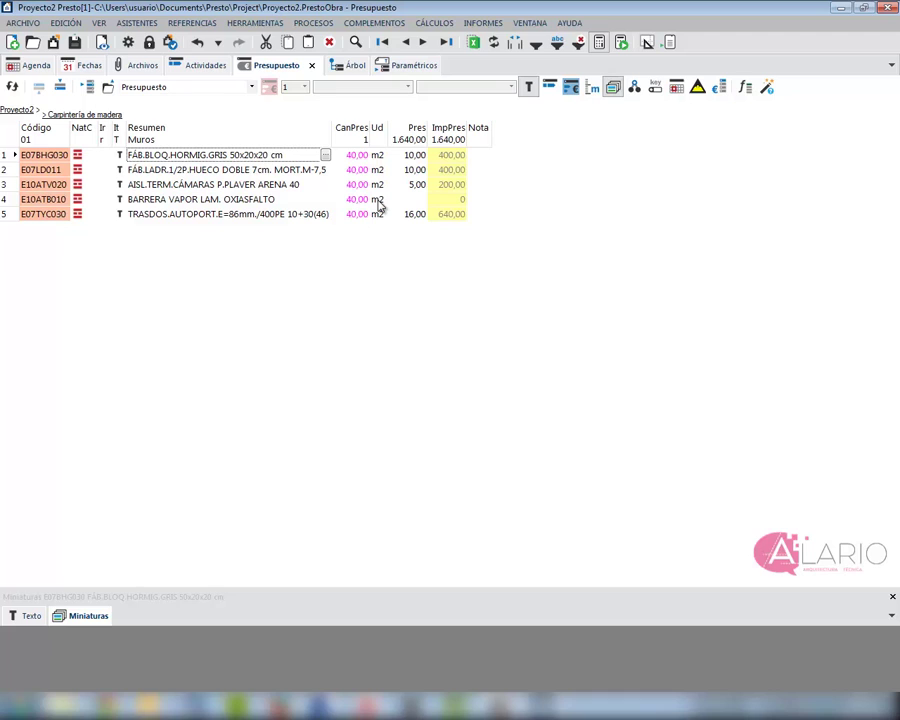
double_click(193, 145)
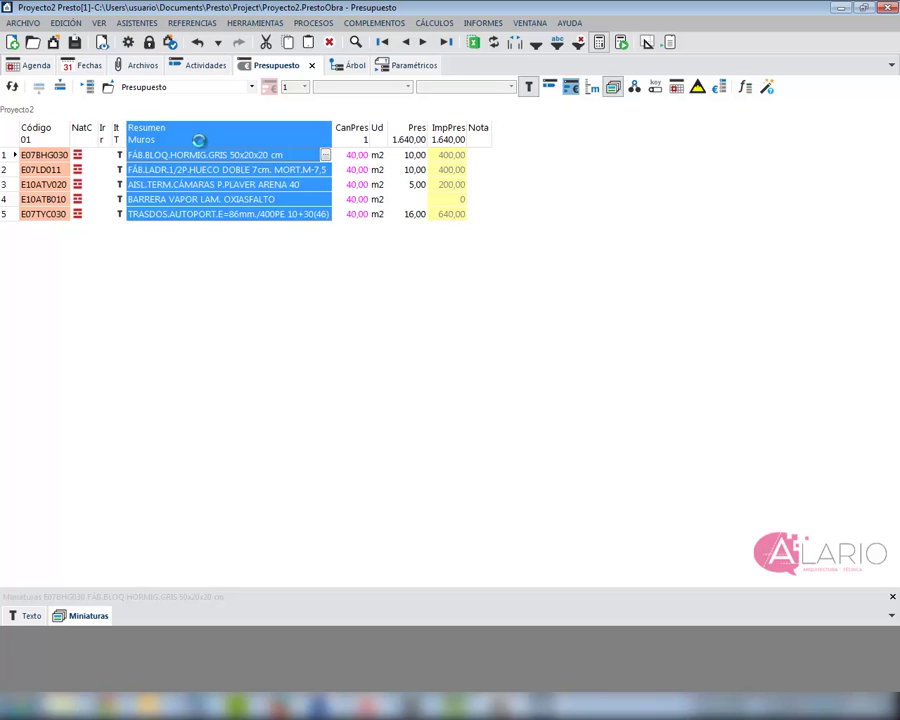
left_click(198, 172)
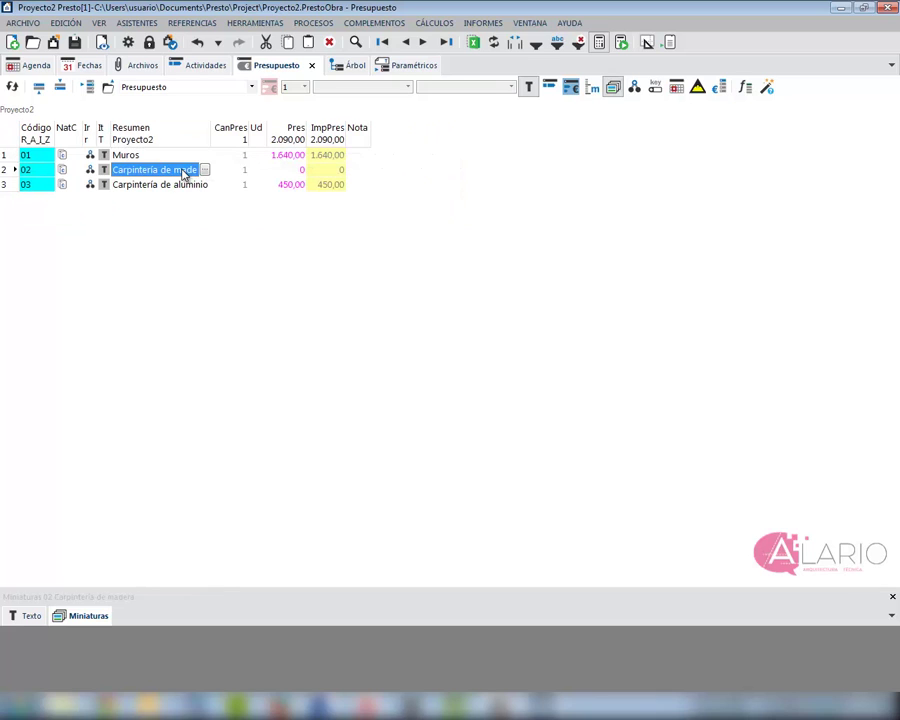
double_click(185, 172)
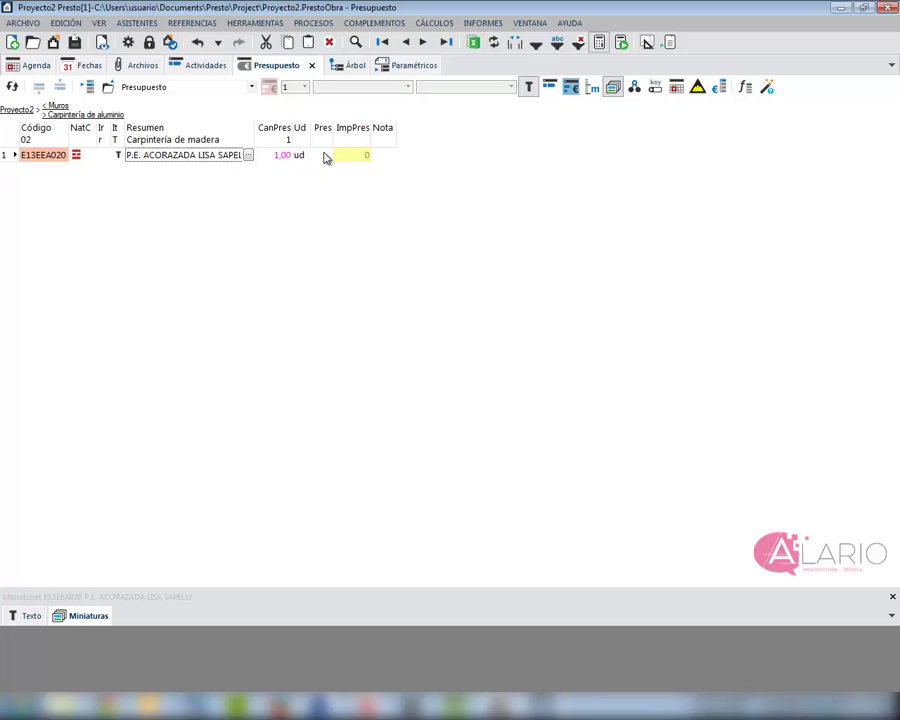
double_click(166, 161)
double_click(190, 140)
left_click(185, 147)
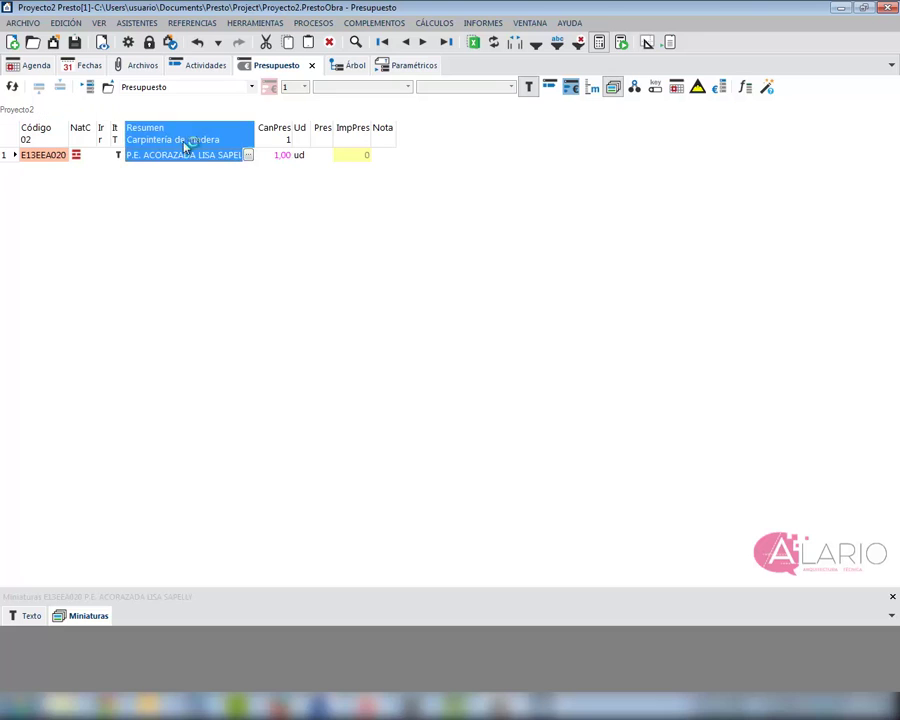
double_click(185, 145)
Open Carpintería de aluminio, show Ventana propia's note in an enlarged area, and return to Proyecto2.
double_click(195, 187)
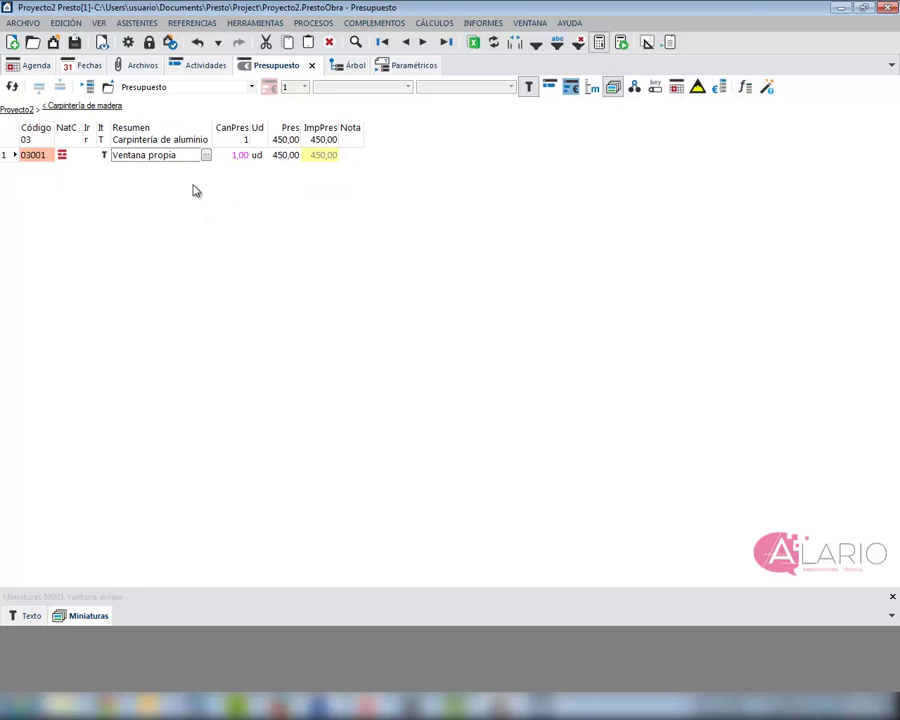
double_click(161, 158)
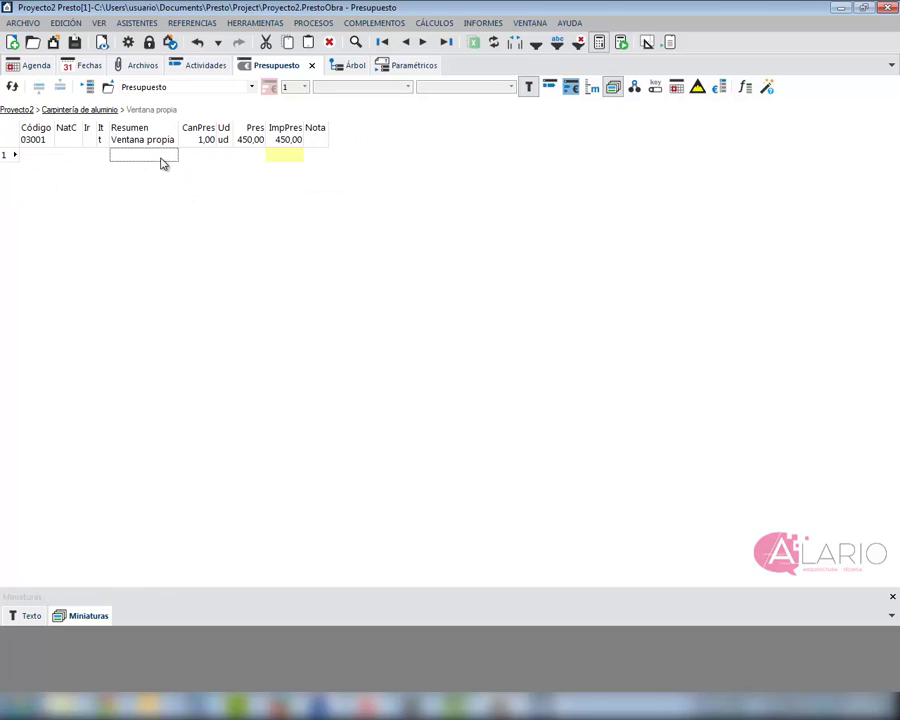
double_click(157, 140)
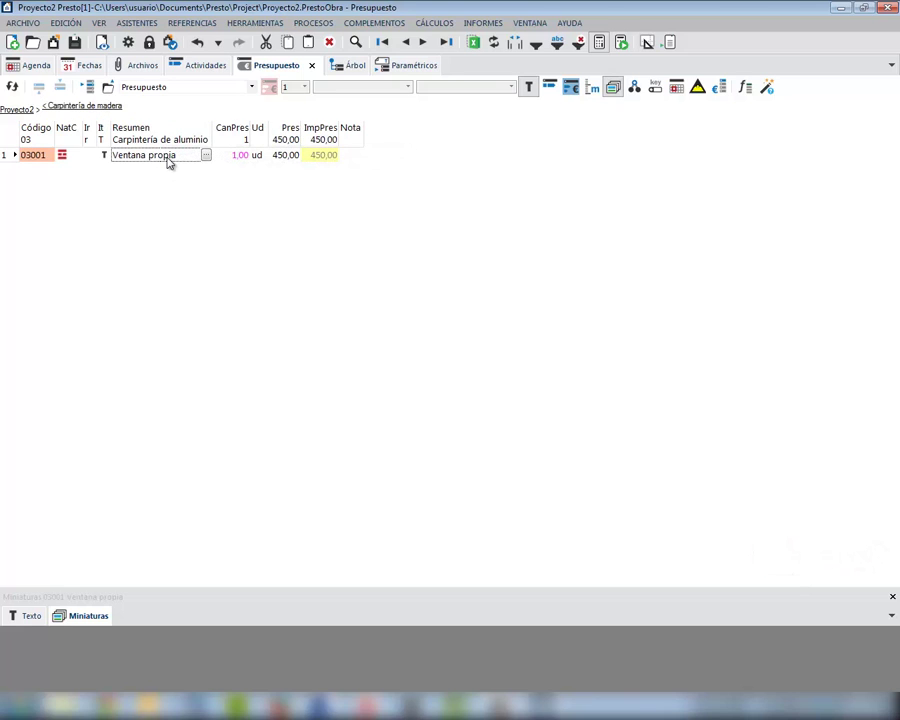
left_click(22, 616)
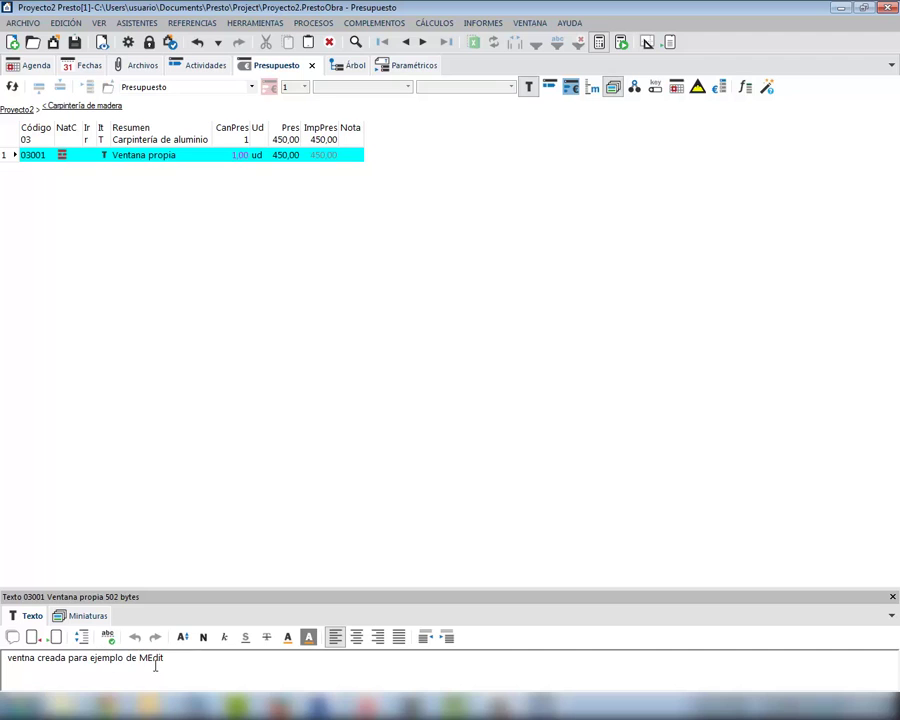
left_click_drag(273, 590, 292, 322)
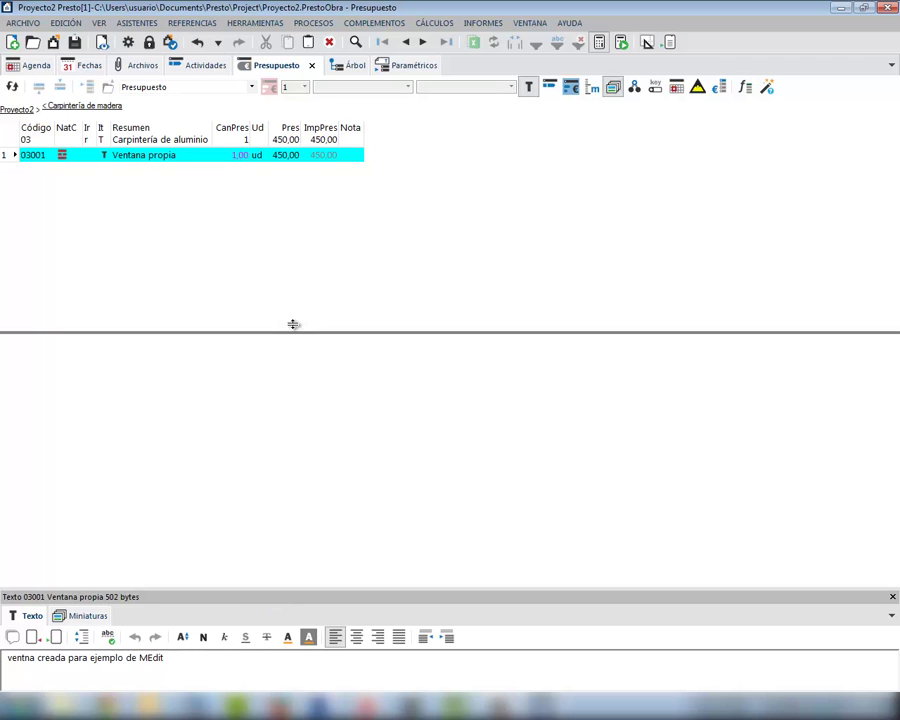
left_click_drag(163, 393, 10, 393)
left_click(61, 420)
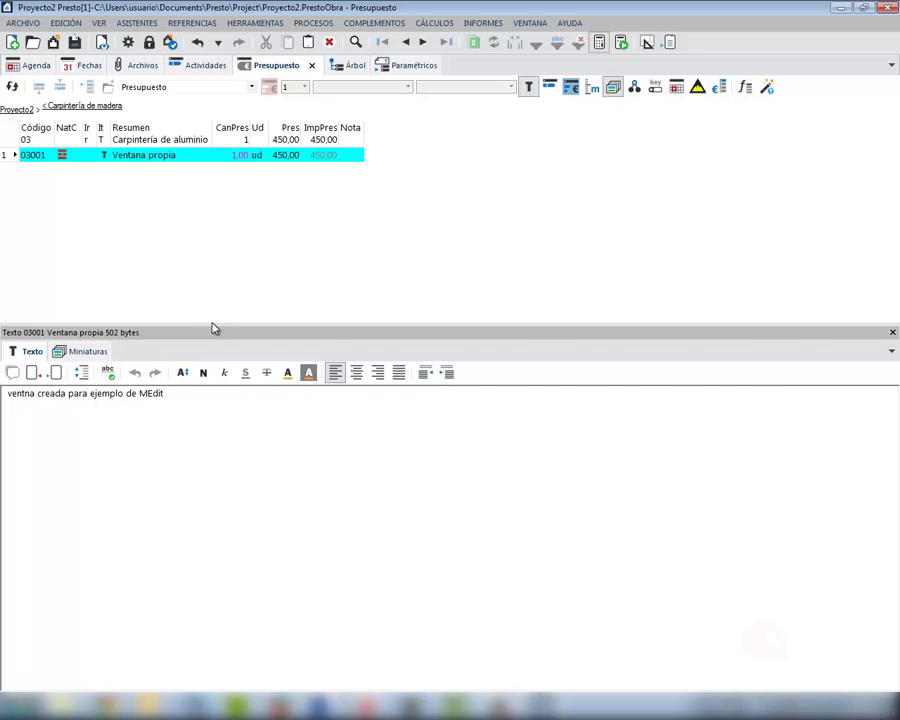
left_click_drag(211, 323, 206, 492)
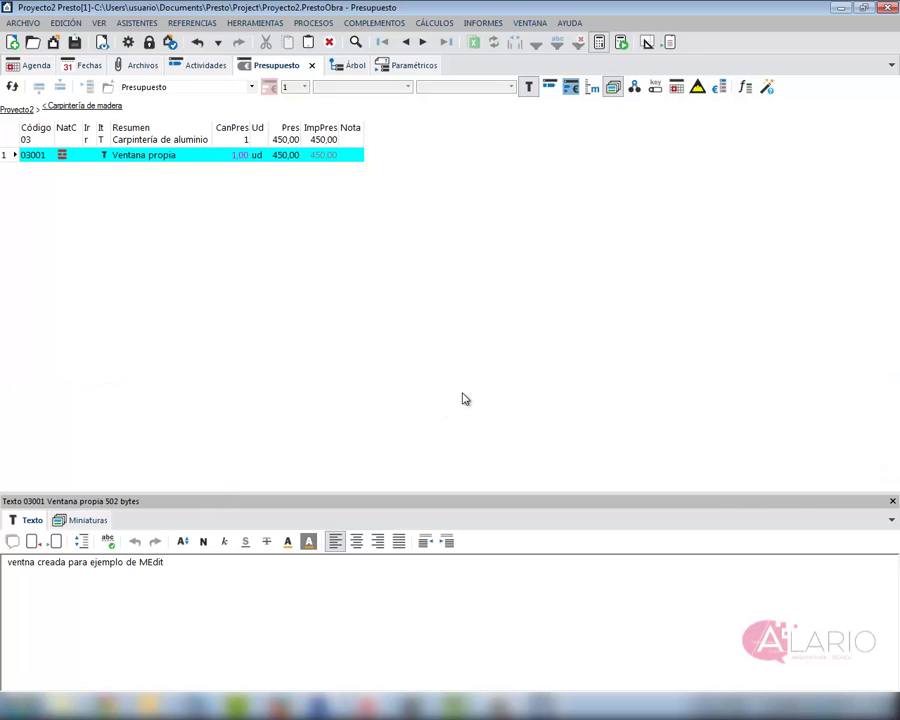
double_click(135, 139)
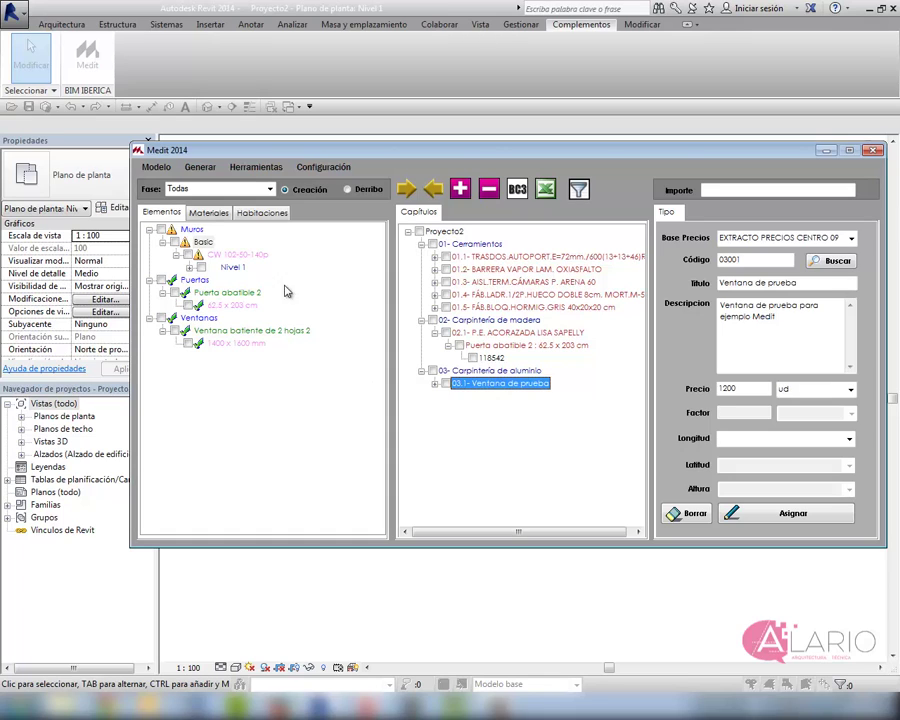
Generate the budget as an Excel workbook from Medit and bring Excel to the front.
left_click(200, 167)
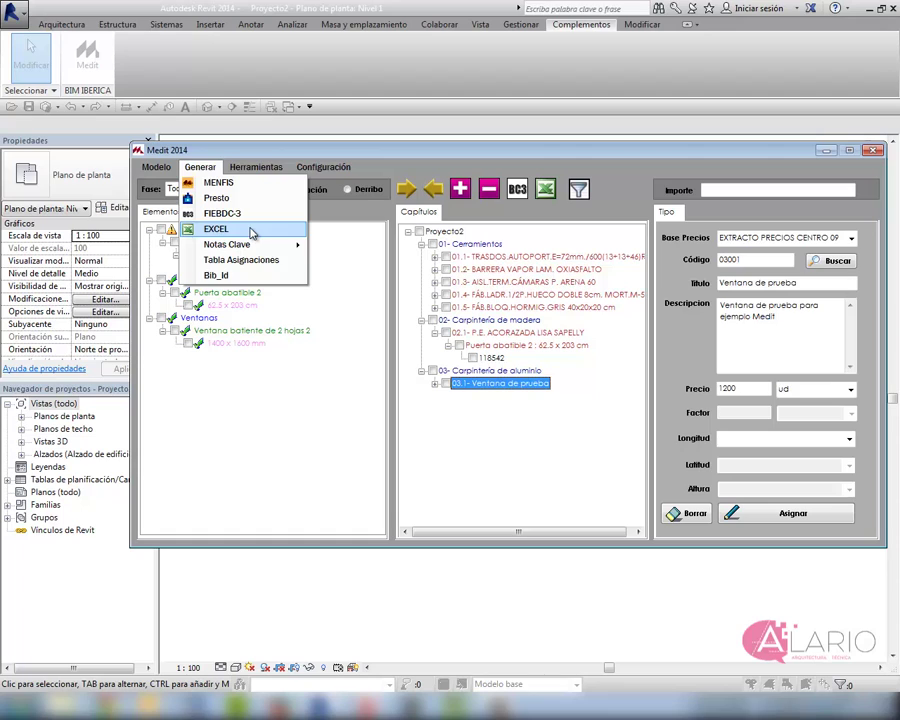
left_click(252, 231)
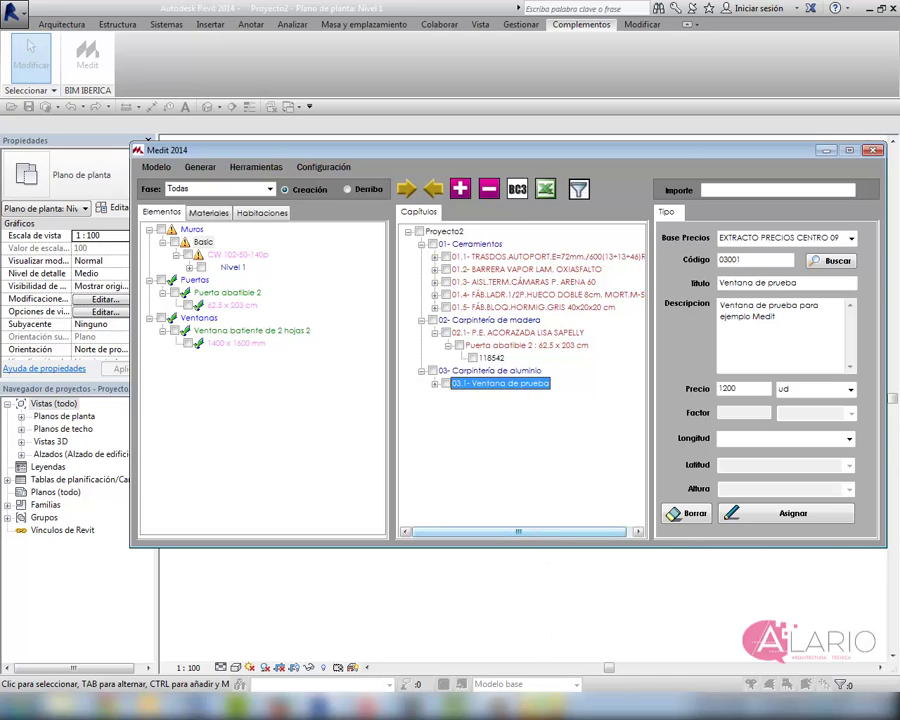
left_click(540, 668)
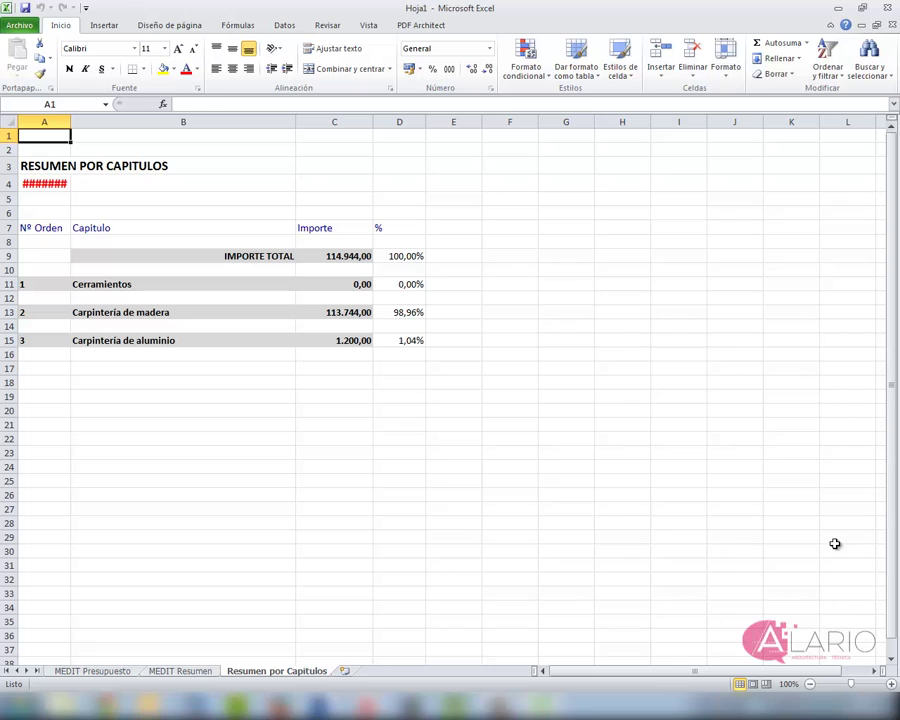
Widen column A on Resumen por Capitulos, then view the MEDIT Presupuesto sheet's first measurement lines.
mouse_move(71, 122)
left_mouse_down()
mouse_move(144, 122)
mouse_move(114, 122)
left_mouse_up()
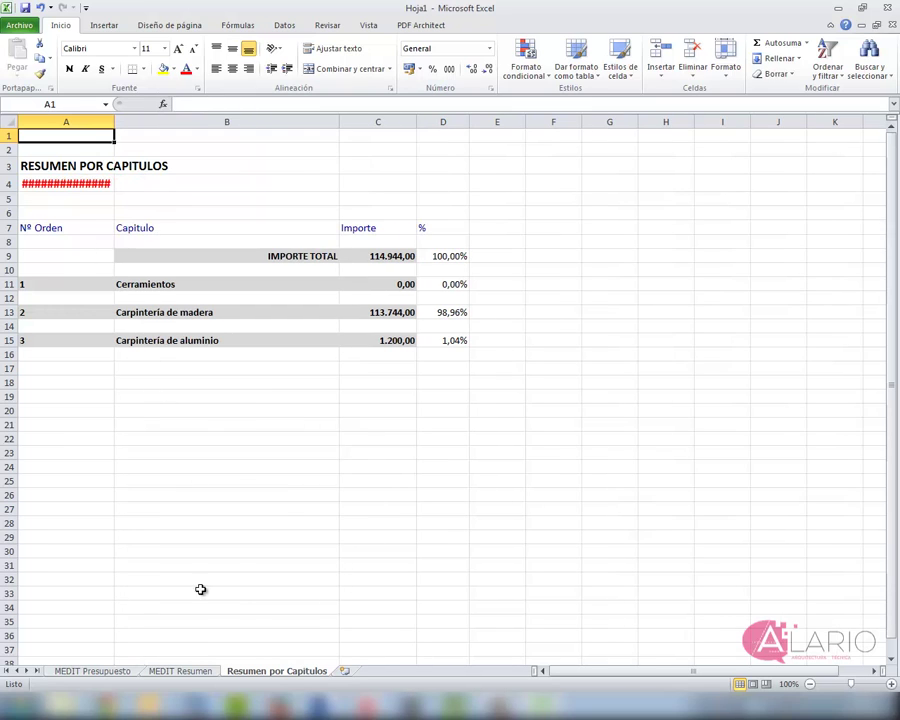
left_click(179, 673)
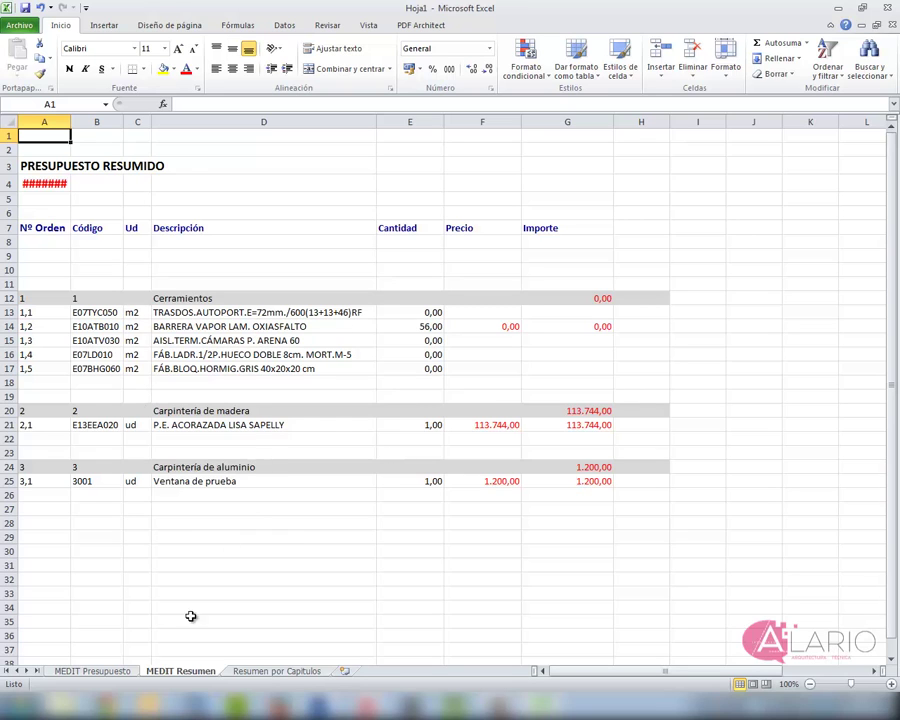
left_click(127, 674)
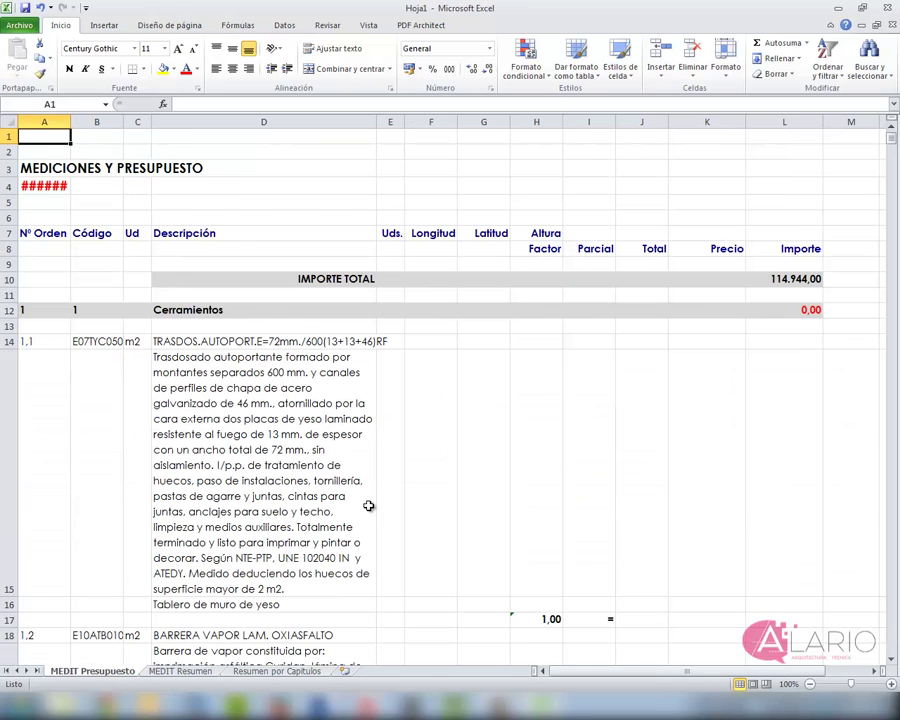
scroll(279, 466, "down", 13)
scroll(279, 466, "up", 13)
left_click(893, 663)
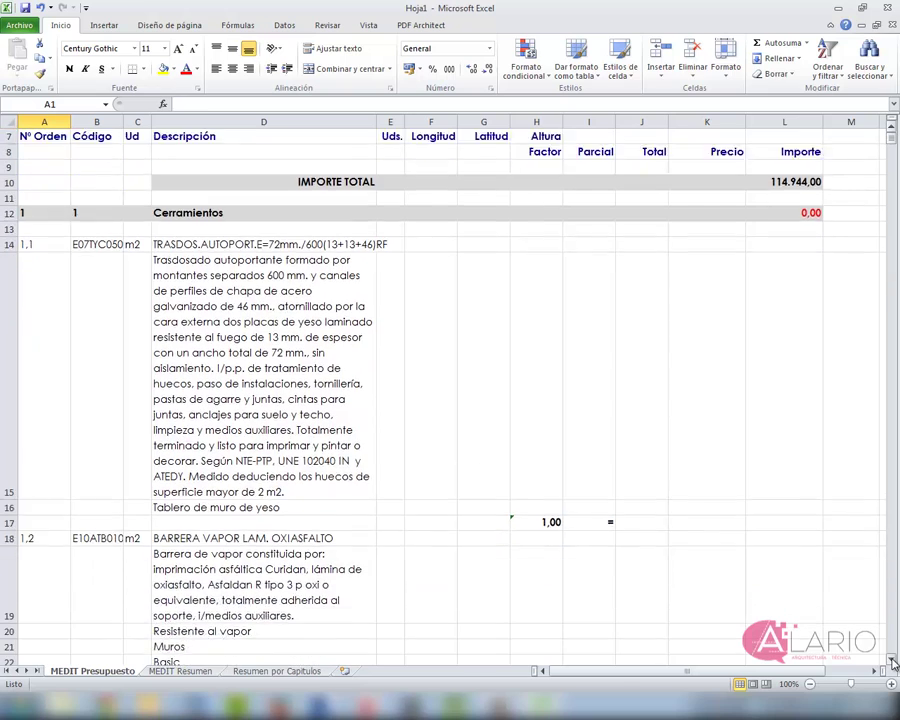
left_click(633, 413)
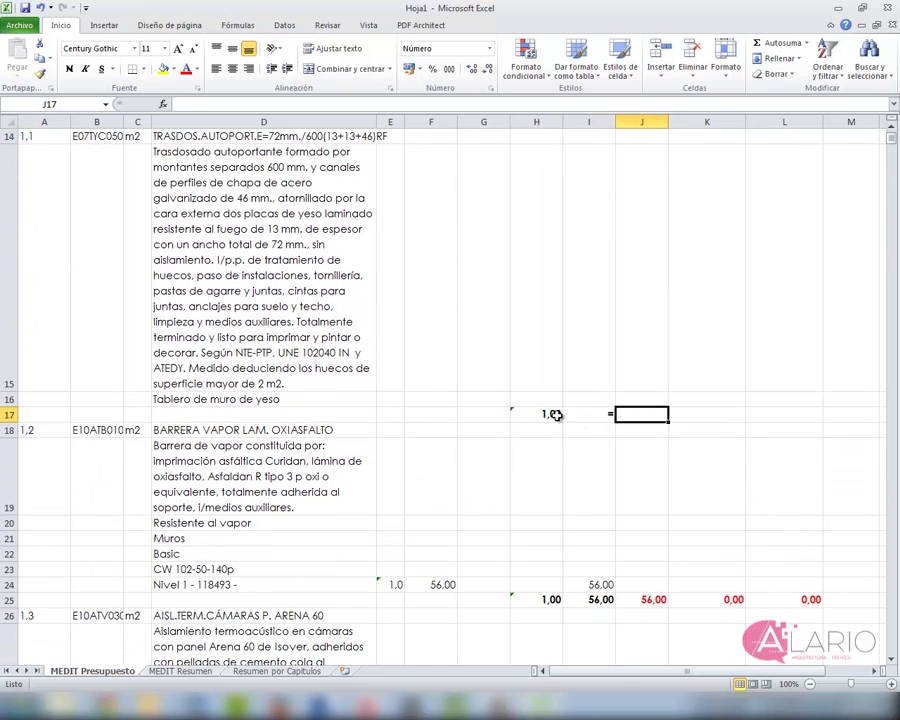
Check the first item's factor H17, price K17 and amount L17, then scroll through later items.
left_click(555, 414)
left_click(701, 414)
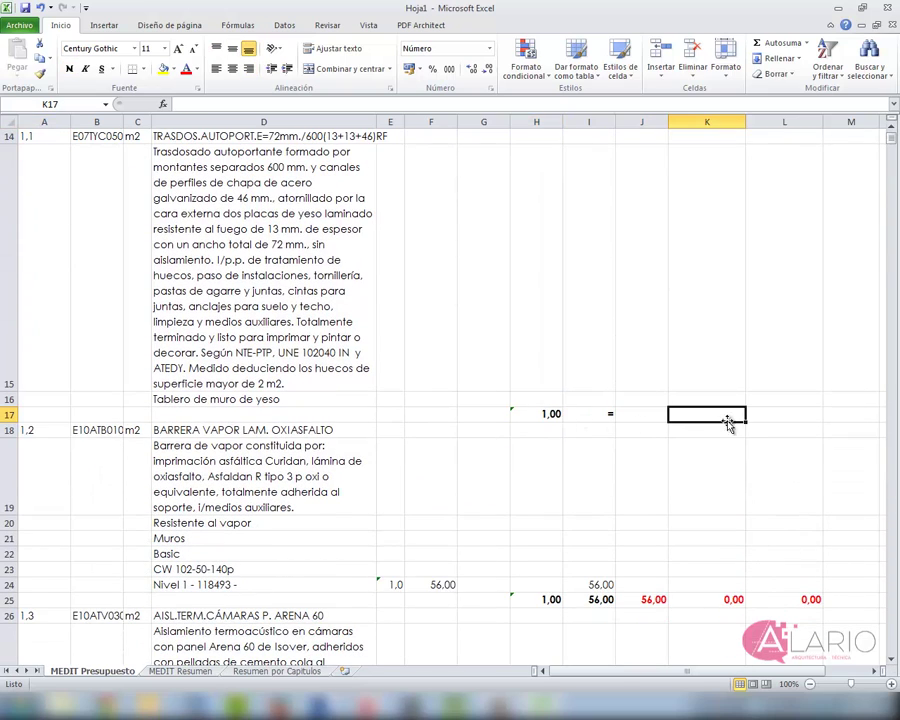
left_click(795, 414)
scroll(650, 462, "up", 4)
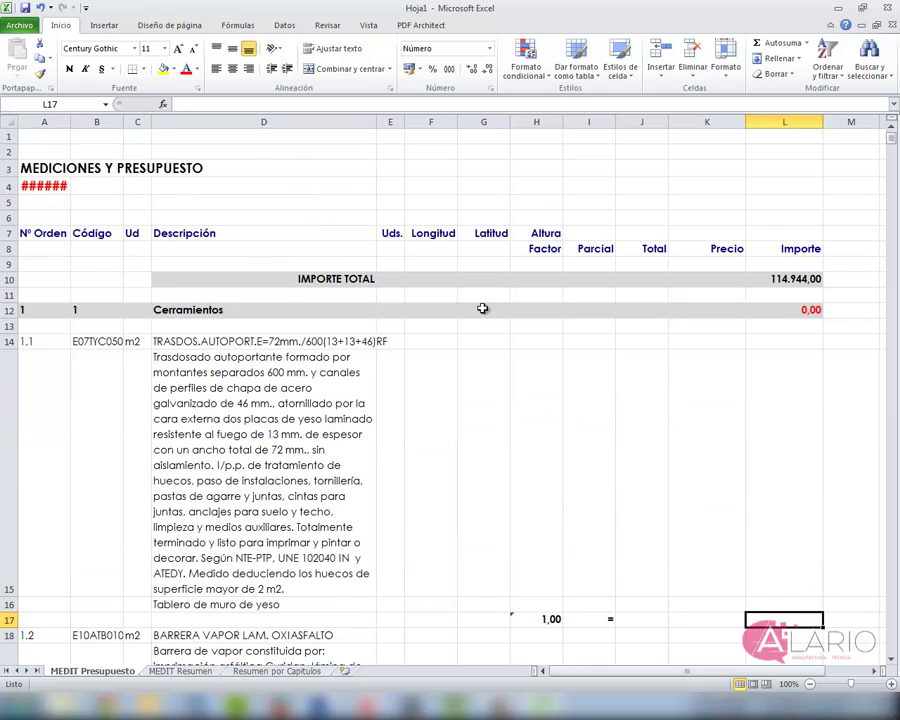
scroll(476, 368, "down", 7)
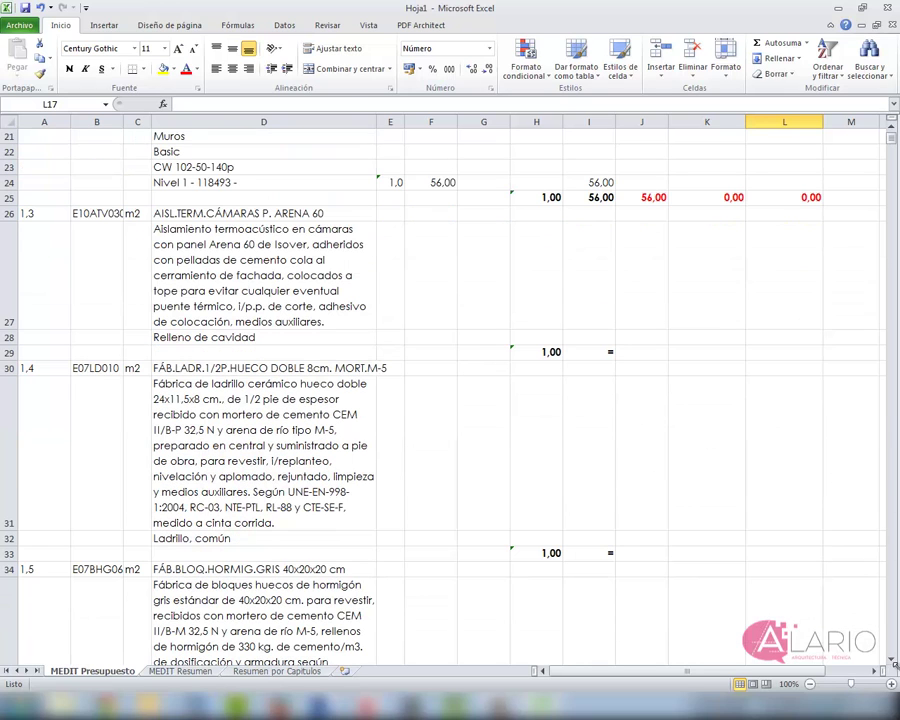
left_click(892, 663)
scroll(892, 663, "down", 3)
scroll(747, 393, "down", 3)
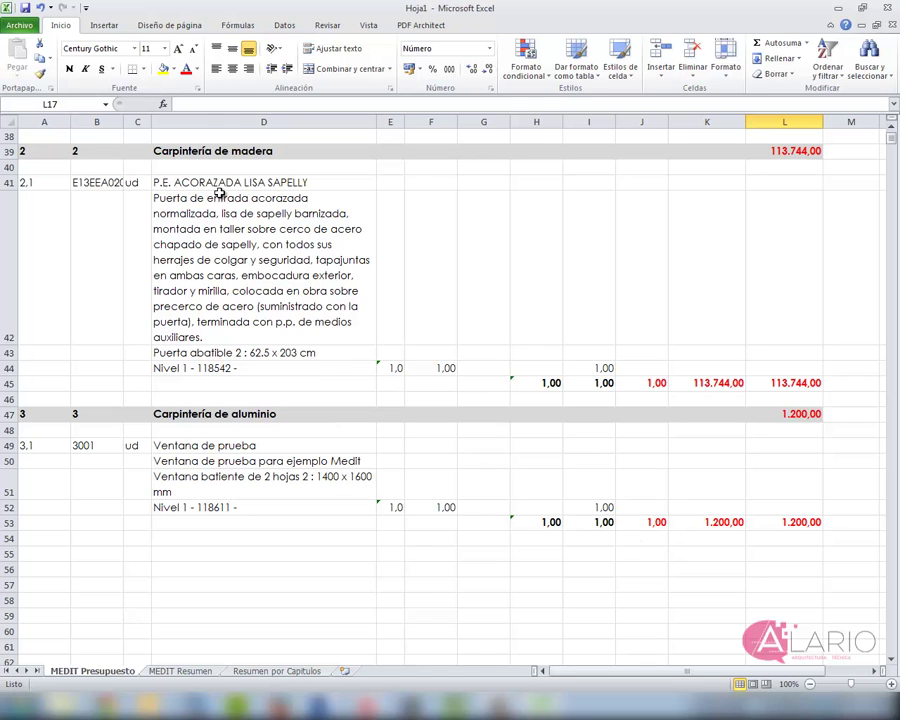
Inspect the J25 formula =I25*H25 and the long description in cell D15 without changing it.
left_click(892, 124)
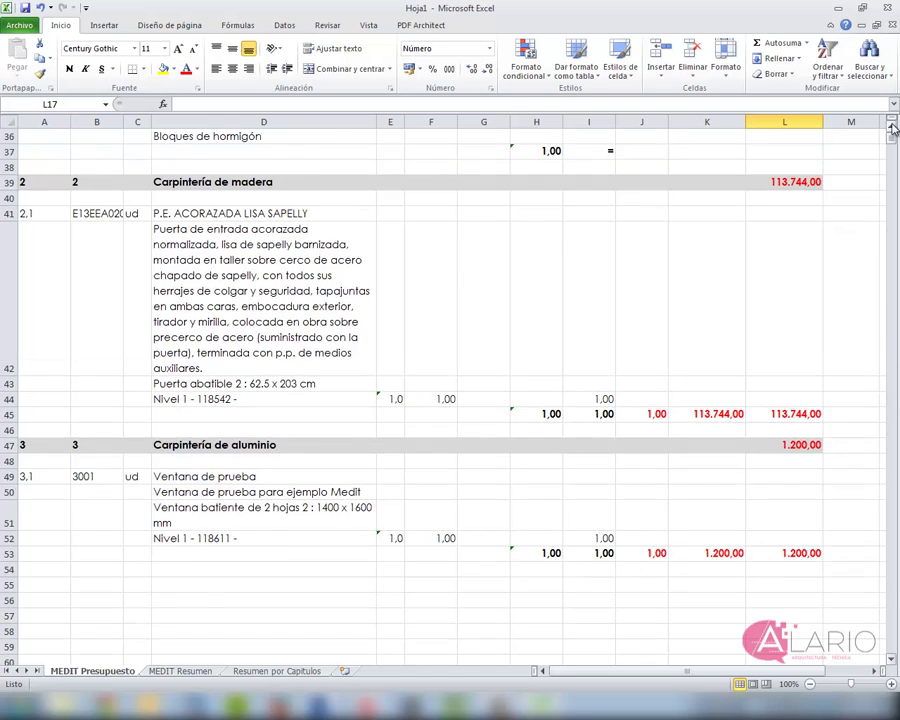
scroll(892, 128, "up", 2)
scroll(892, 128, "up", 2)
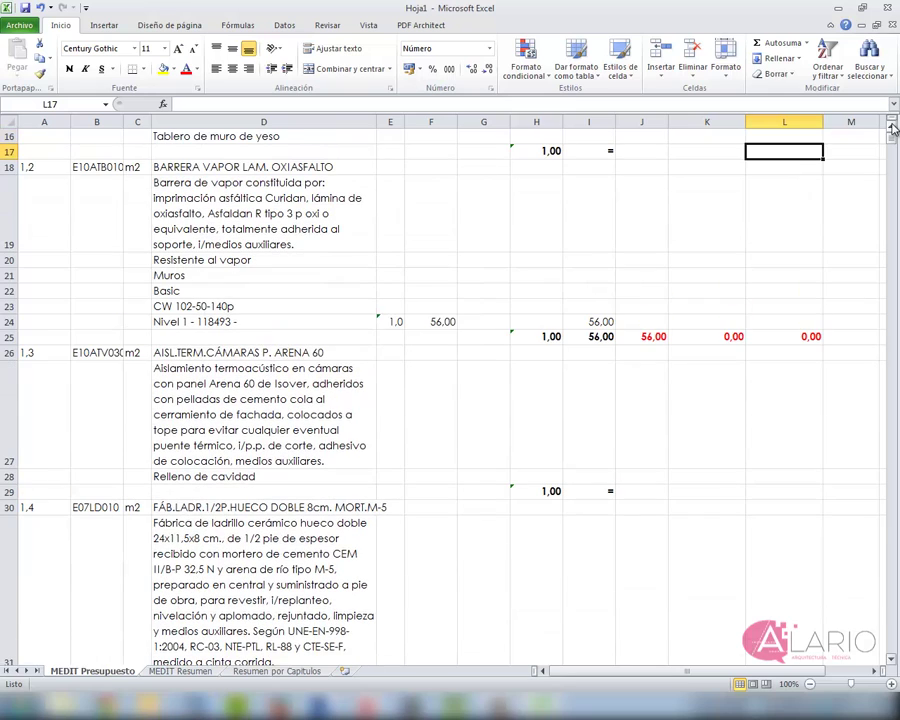
left_click(648, 336)
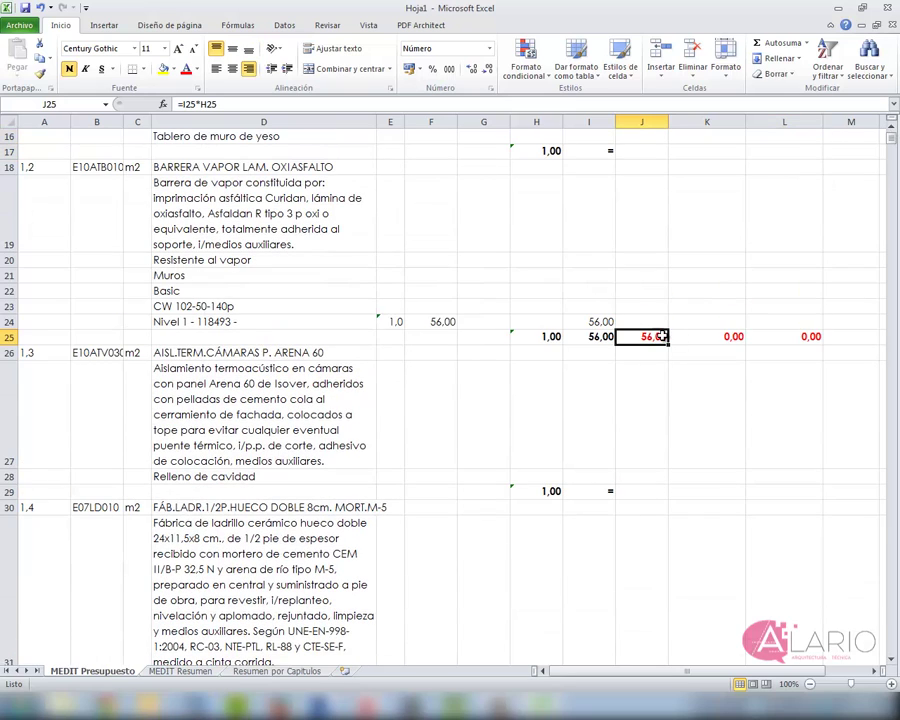
left_click(891, 126)
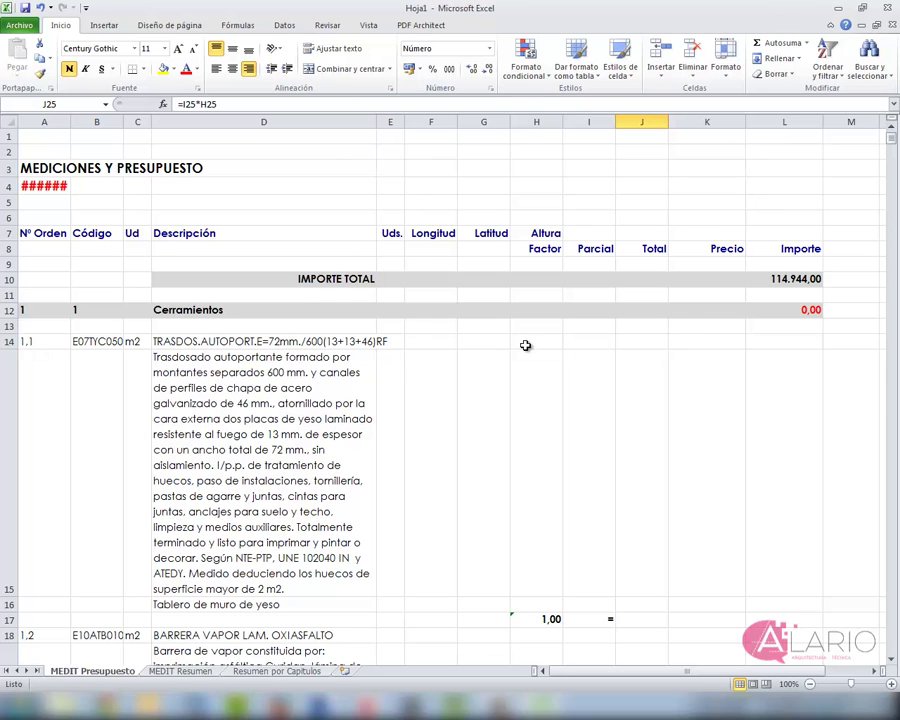
left_click(287, 389)
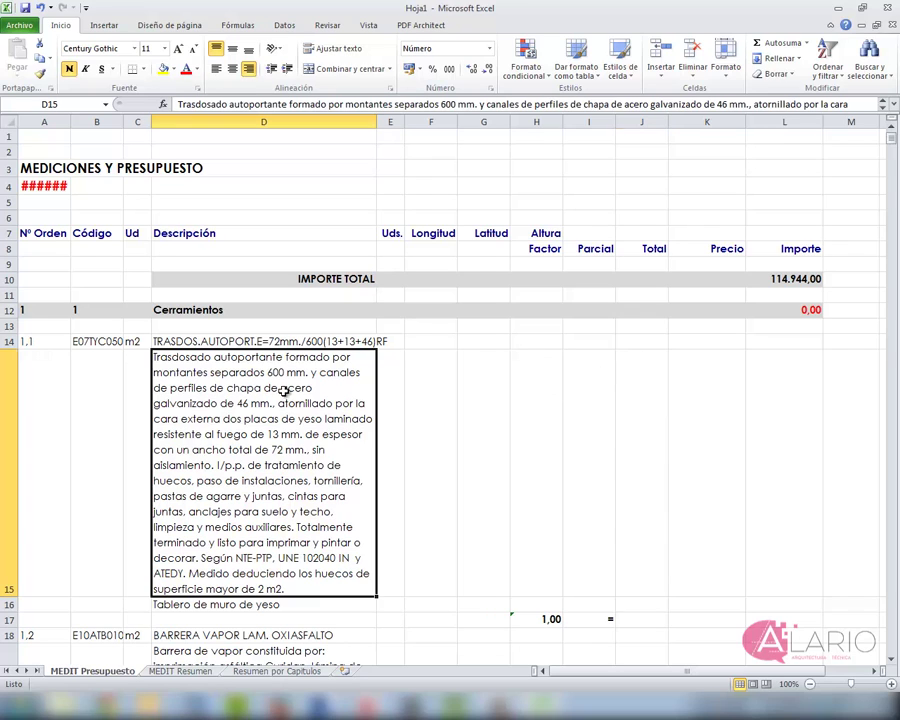
double_click(281, 495)
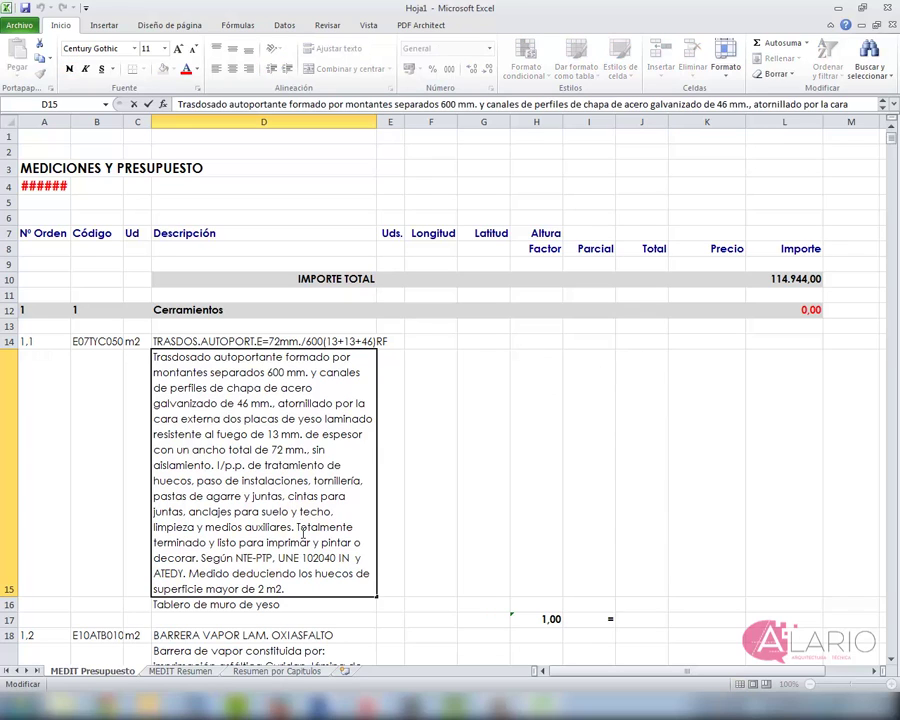
left_click(518, 460)
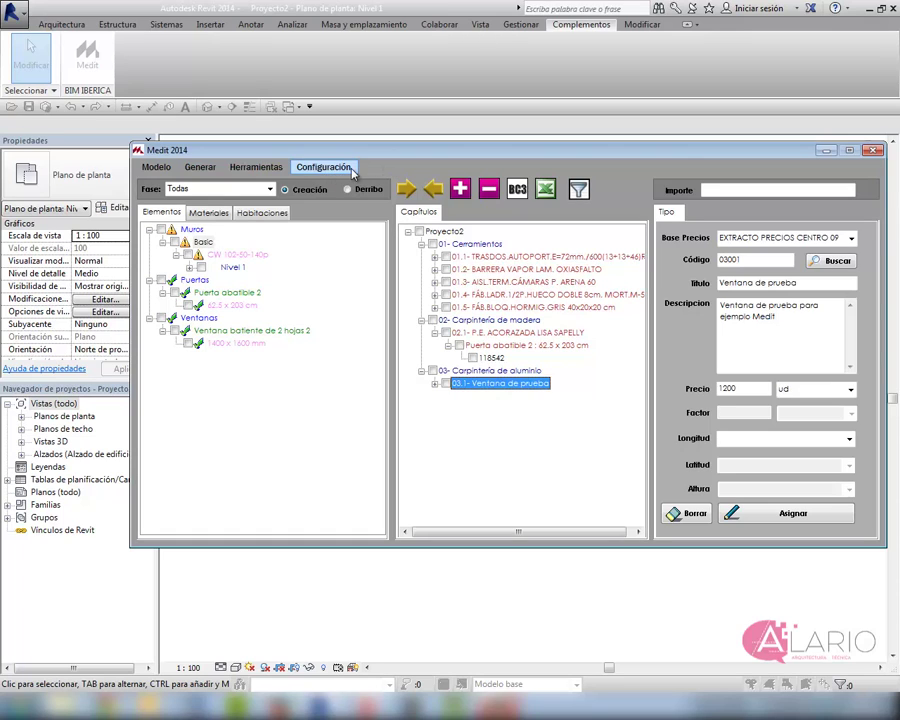
Review the Bloques de hormigón material under the wall's Nivel 1 entry, then close Medit.
left_click(190, 269)
left_click(208, 212)
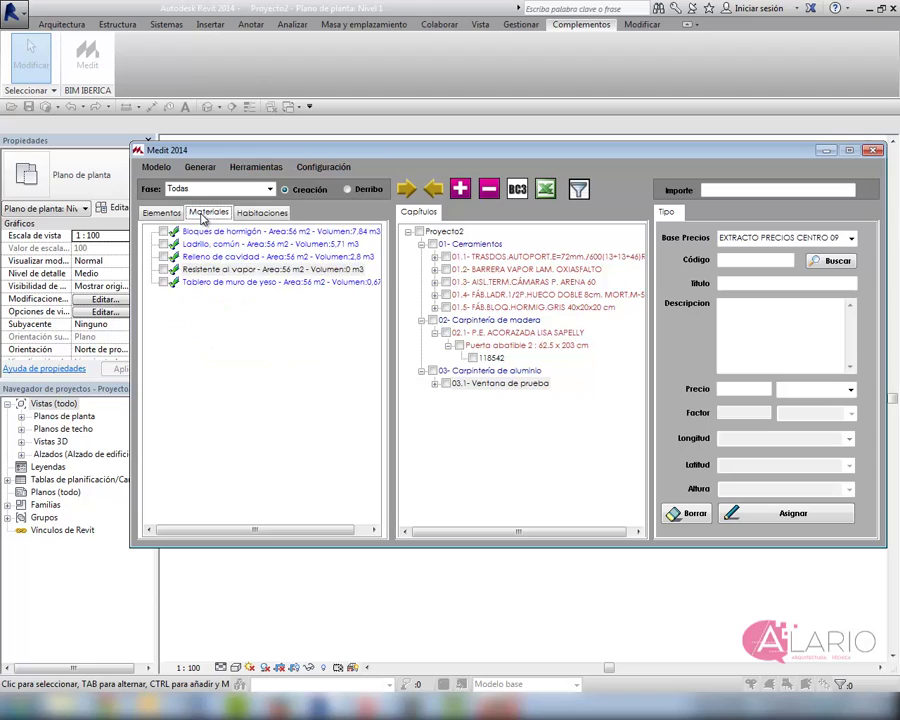
left_click(291, 232)
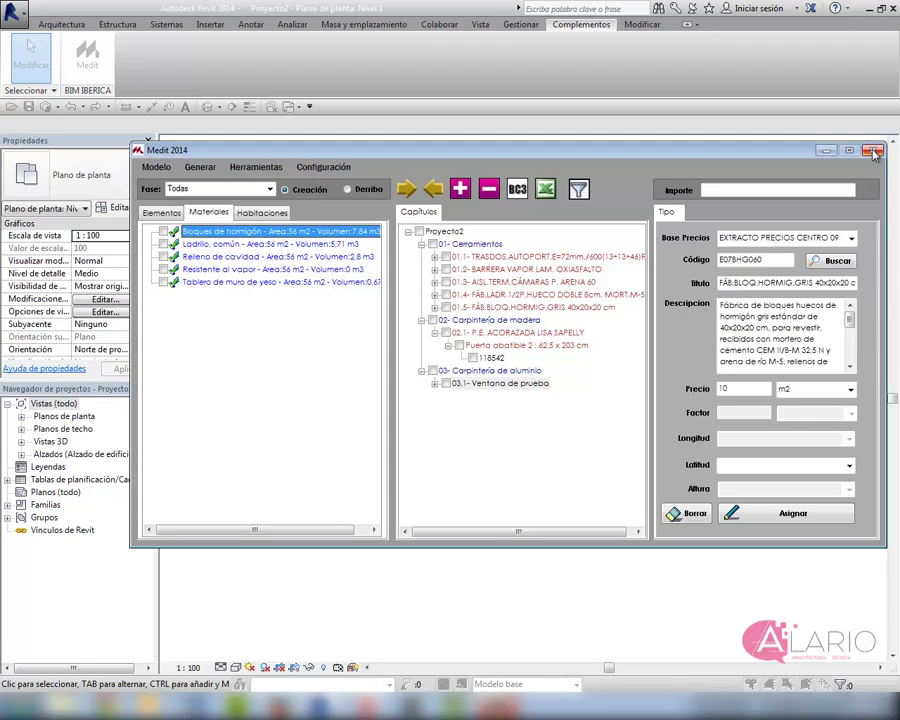
left_click(874, 152)
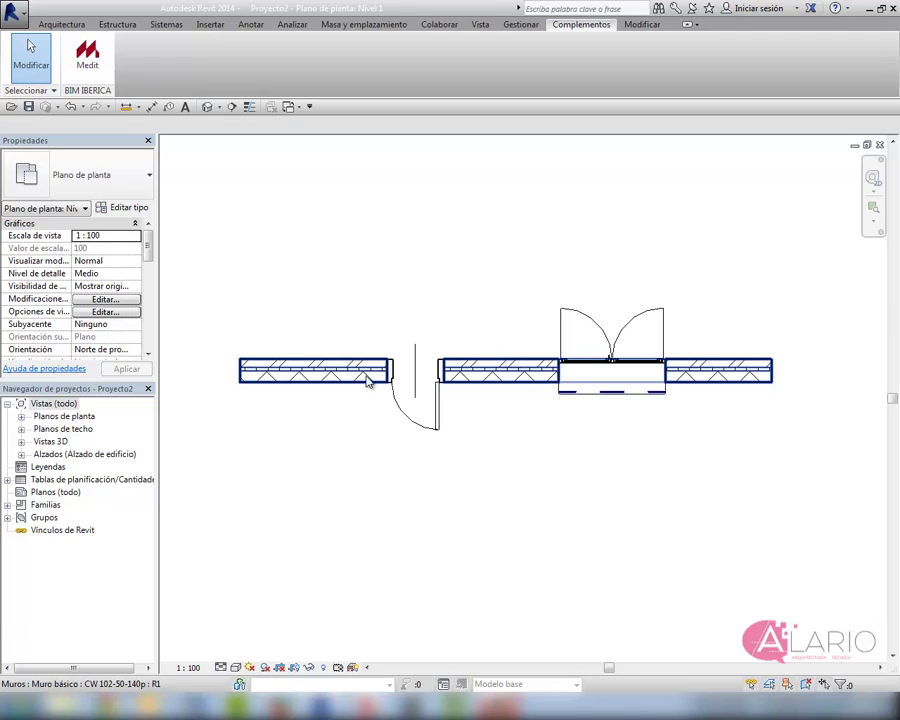
Lengthen the wall to 7500 by dragging its left end outward.
left_click(337, 367)
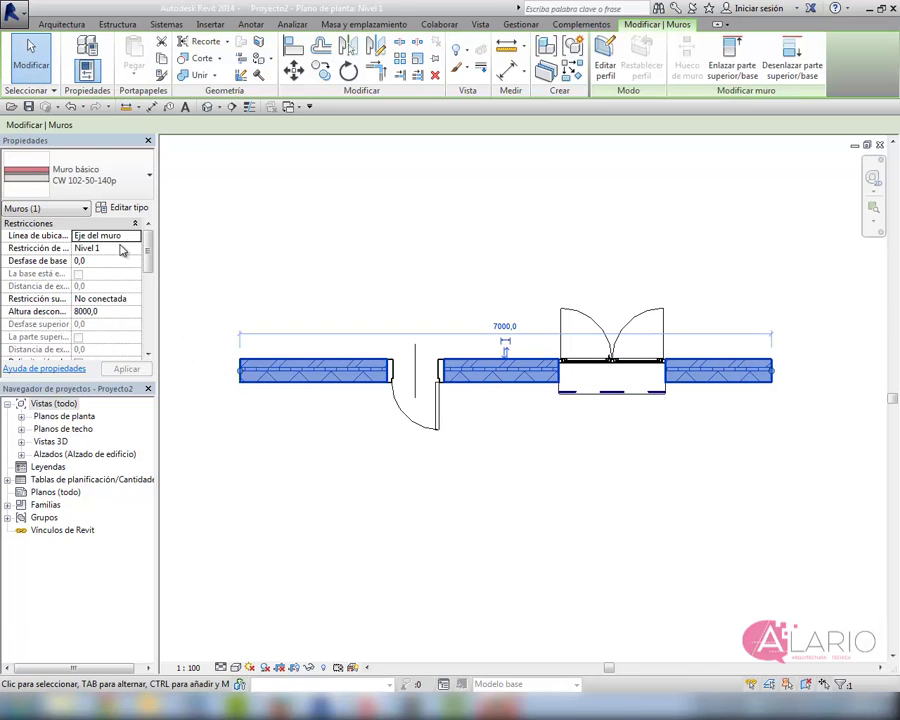
mouse_move(241, 369)
left_mouse_down()
mouse_move(248, 372)
mouse_move(202, 371)
left_mouse_up()
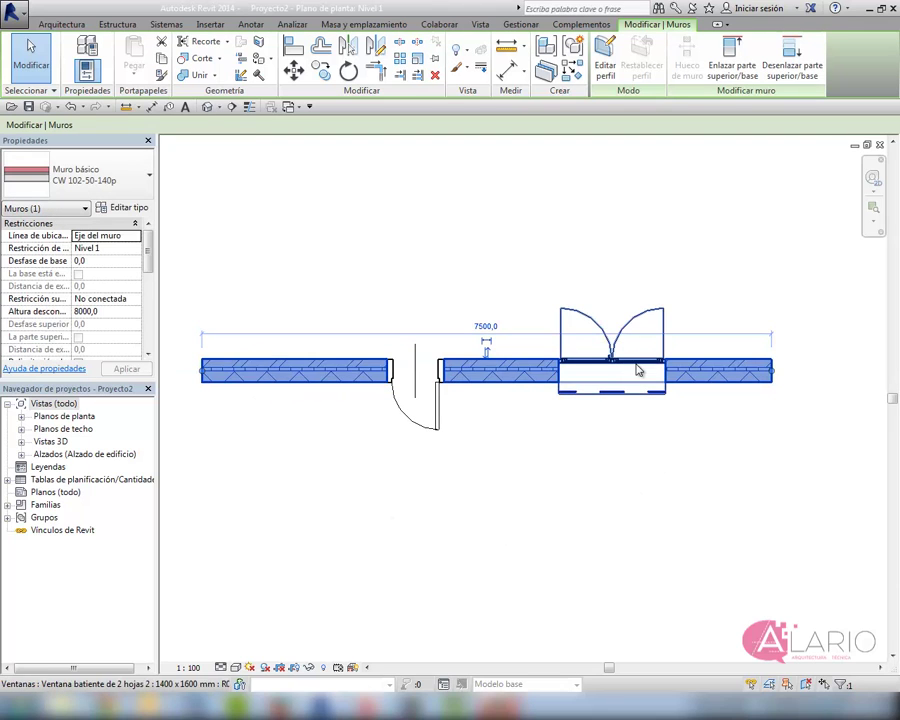
left_click(713, 267)
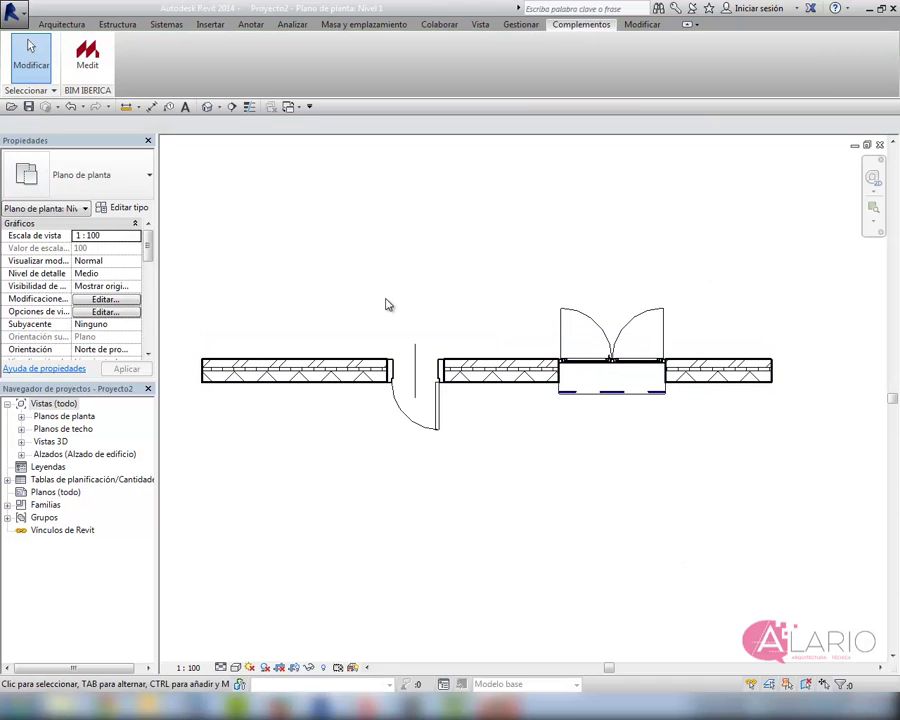
Place a second double-casement window in the left part of the wall.
left_click(54, 24)
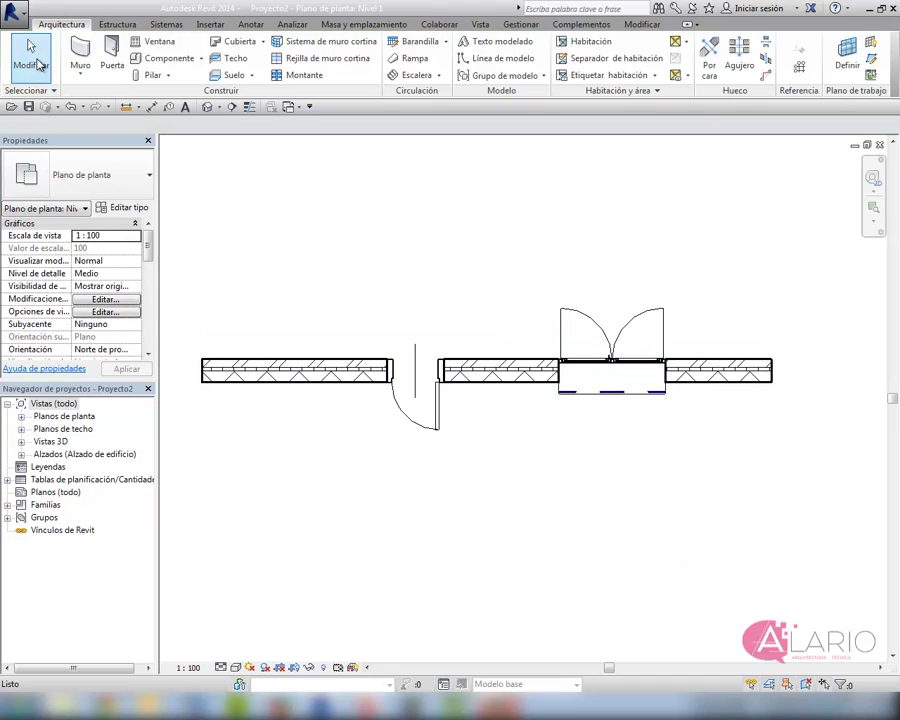
left_click(160, 42)
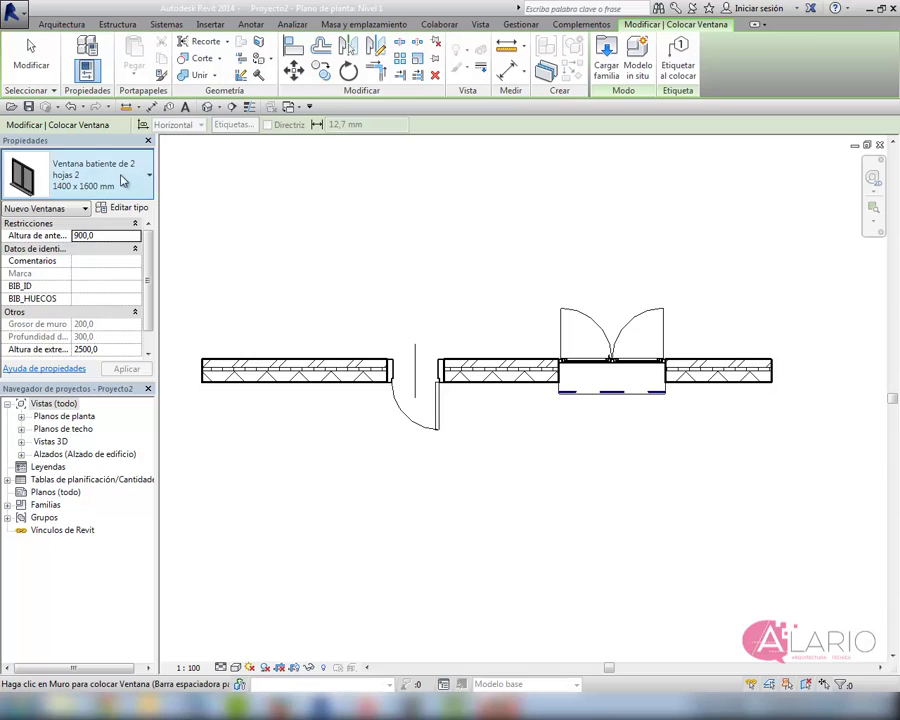
left_click(300, 388)
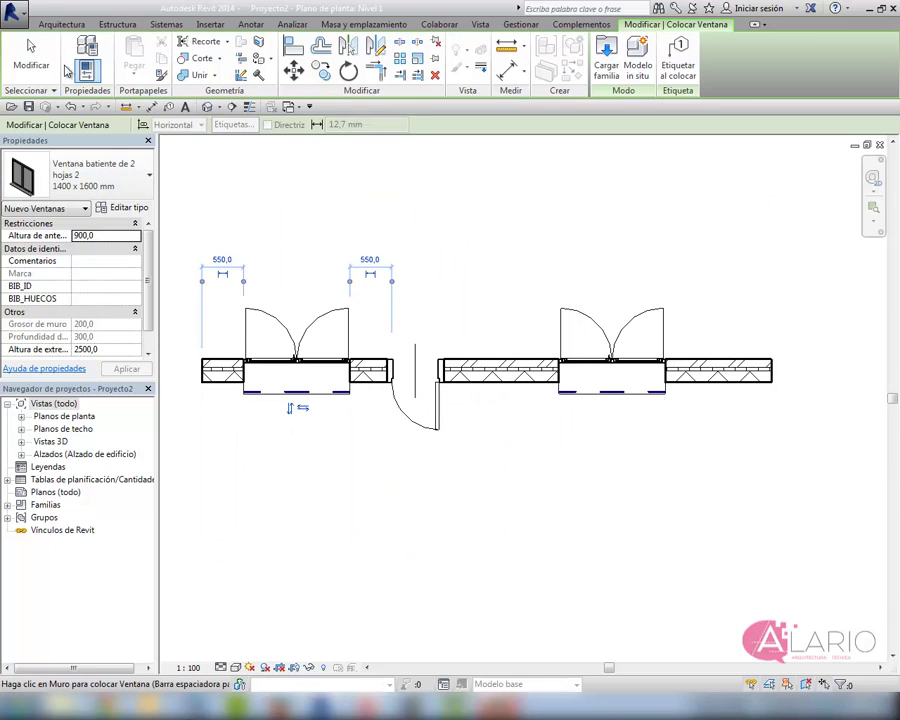
left_click(30, 50)
Place a second swing door in the right part of the wall.
left_click(107, 60)
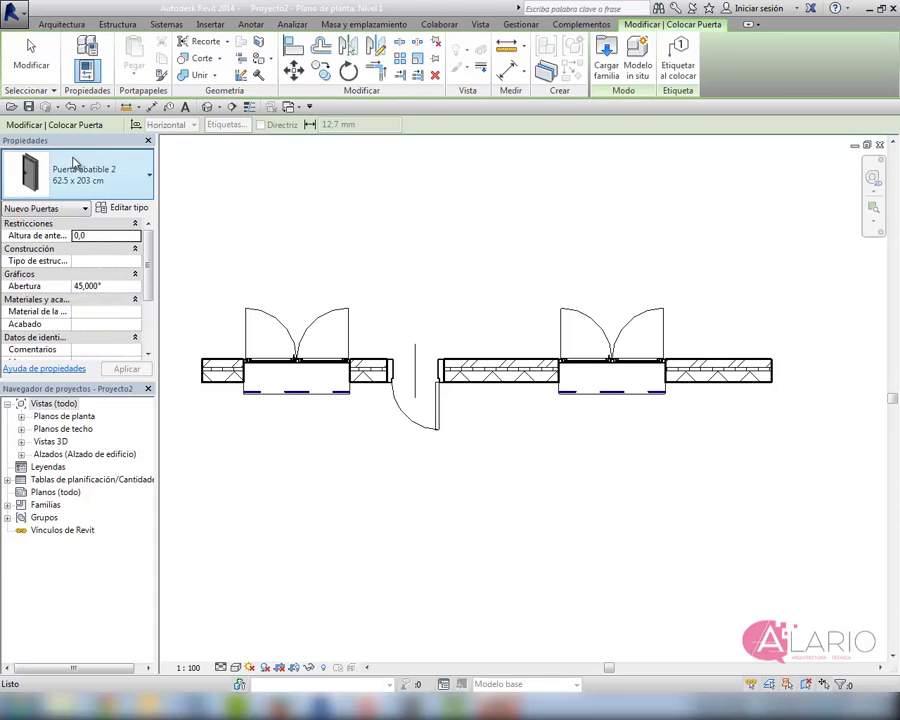
left_click(724, 386)
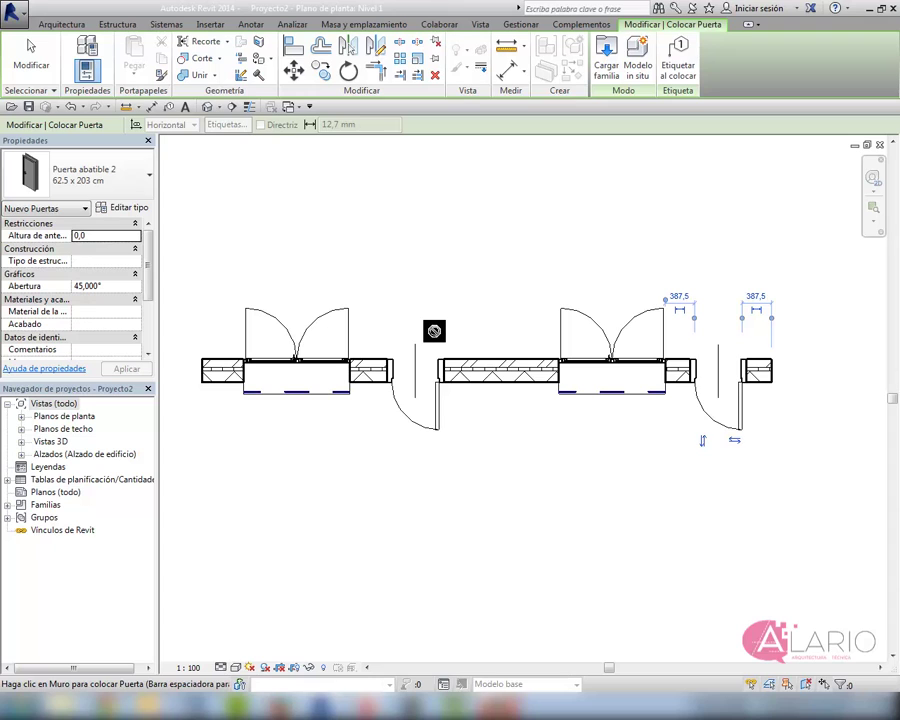
left_click(30, 50)
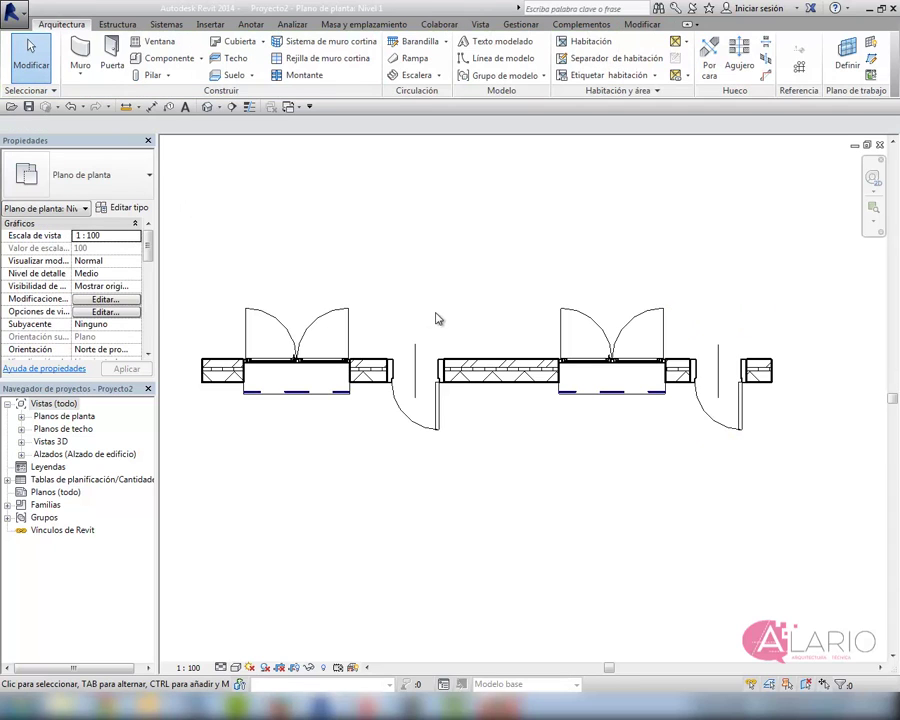
Relaunch Medit on the updated model, skipping Categorias, and check the Bloques de hormigón item.
left_click(585, 24)
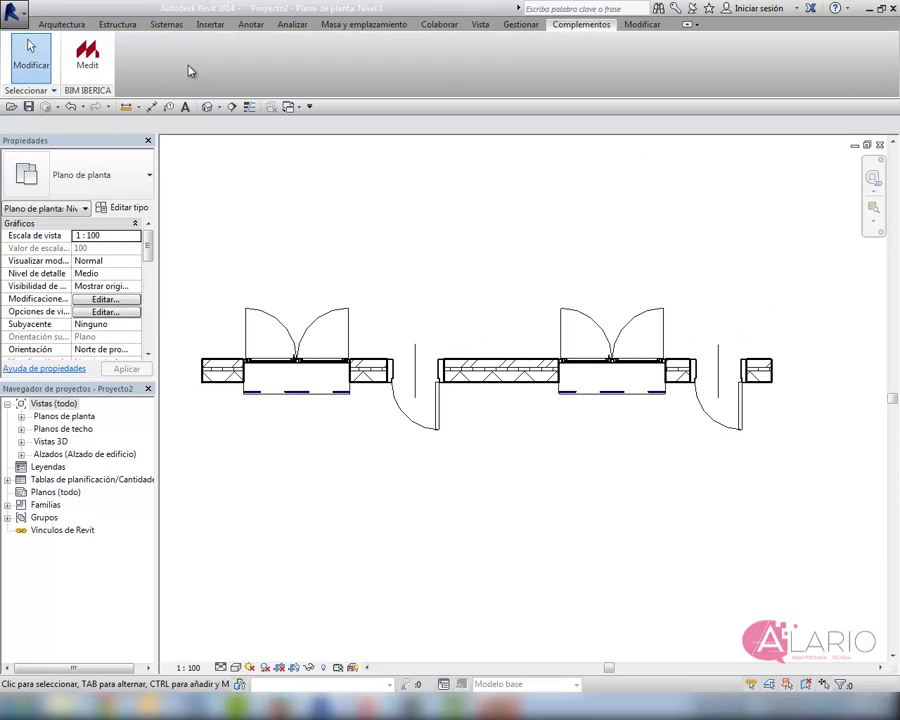
left_click(74, 44)
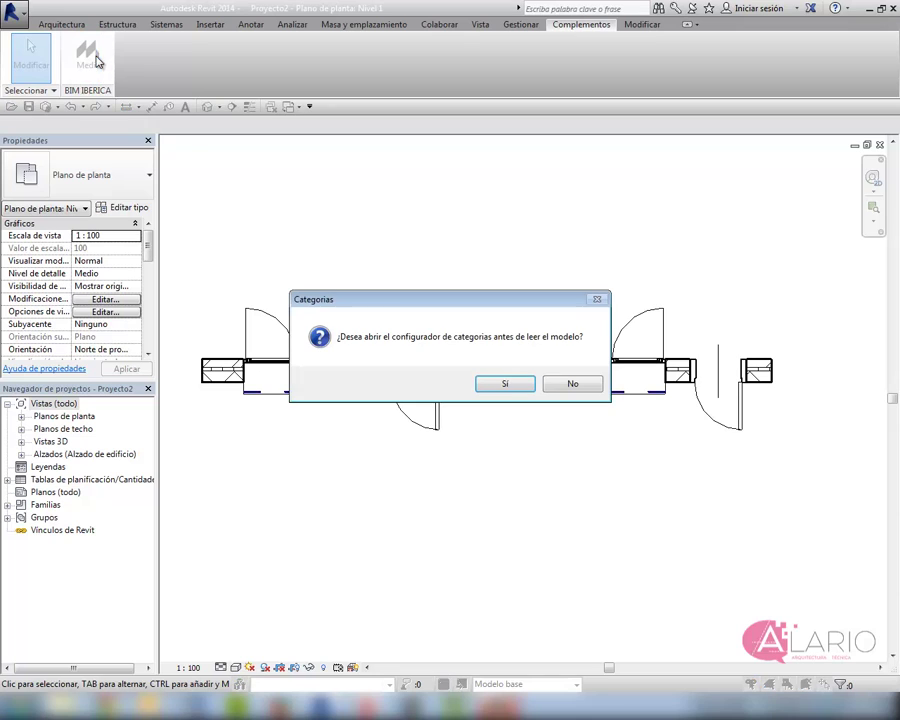
left_click(597, 386)
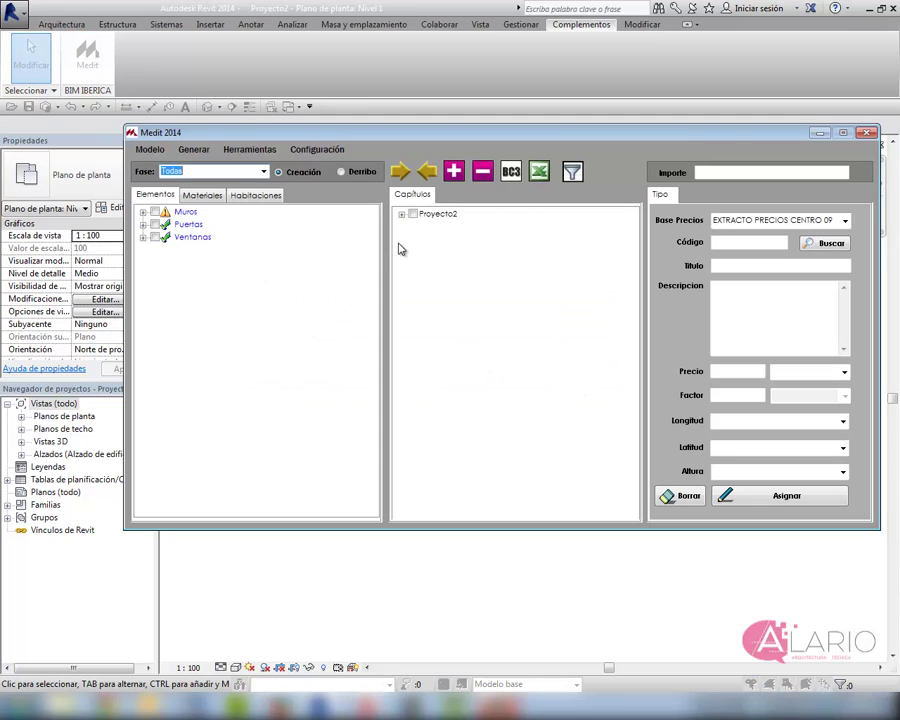
left_click(202, 195)
left_click(285, 214)
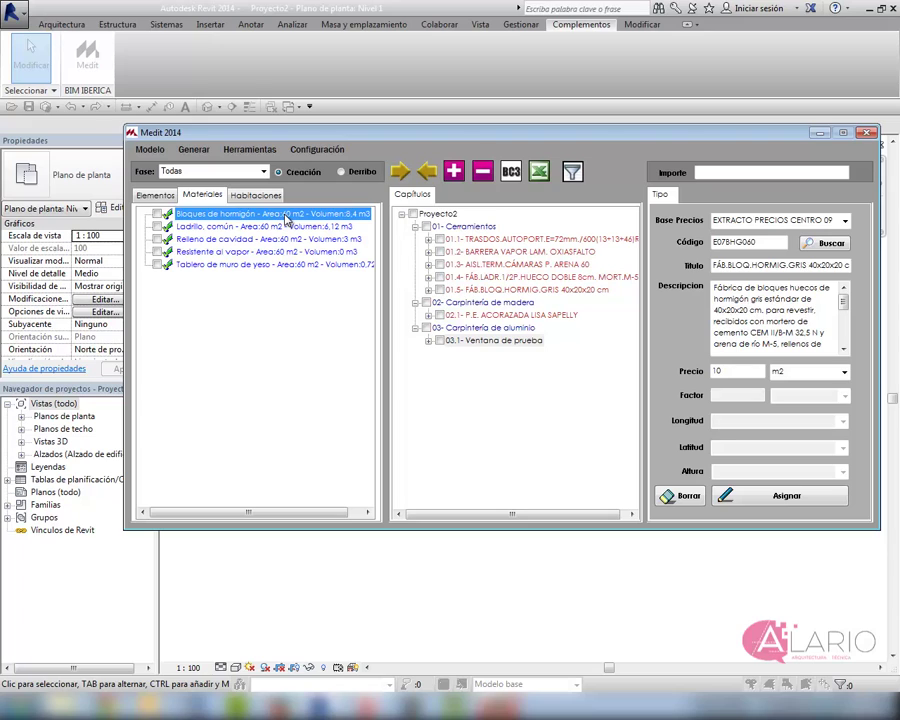
Generate the updated budget as an Excel workbook.
left_click(155, 195)
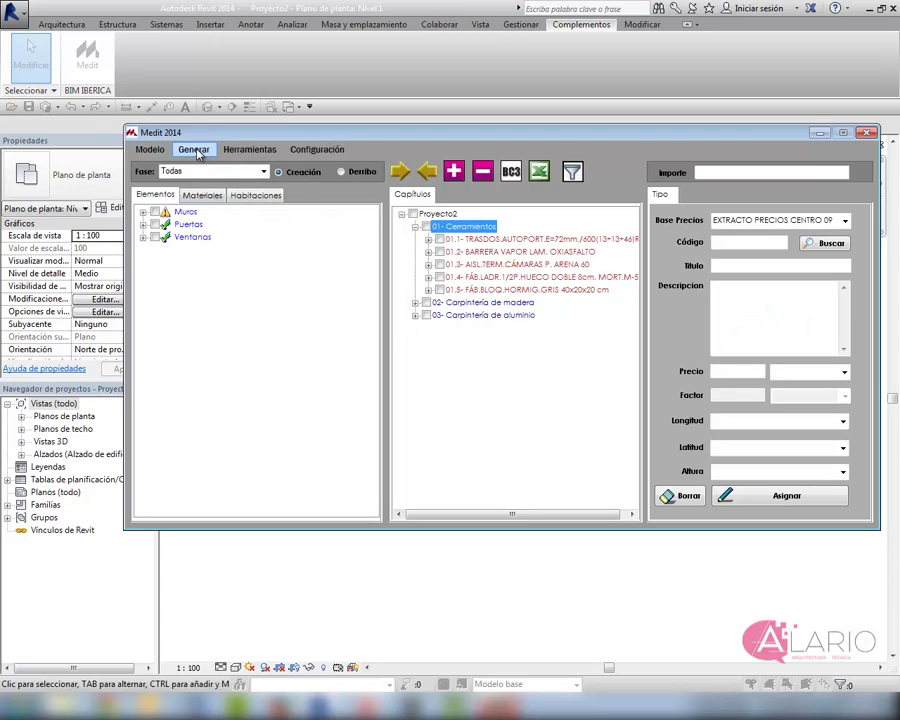
left_click(194, 149)
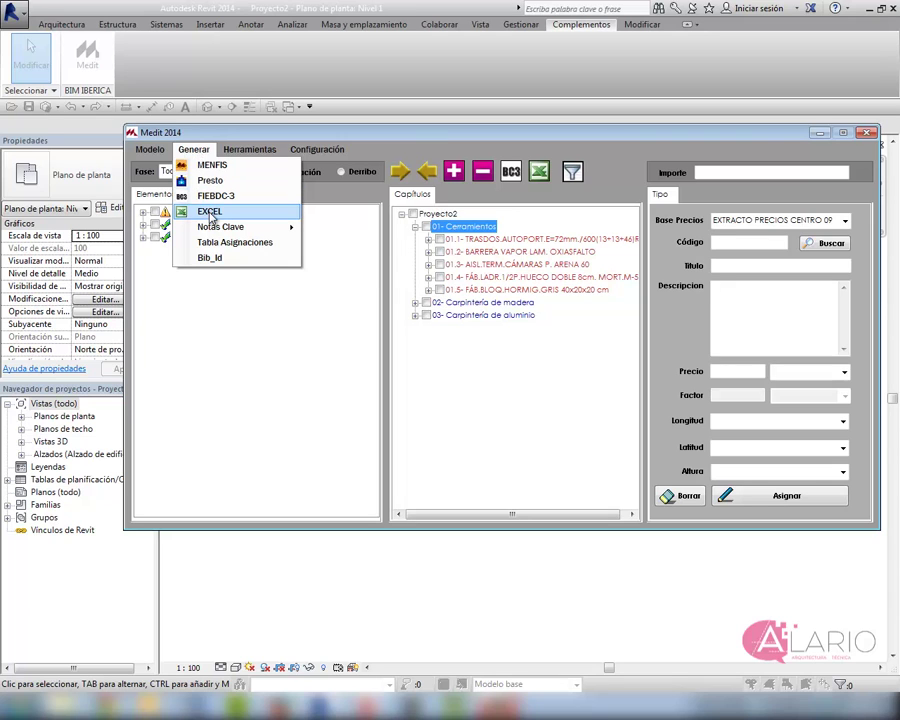
left_click(211, 216)
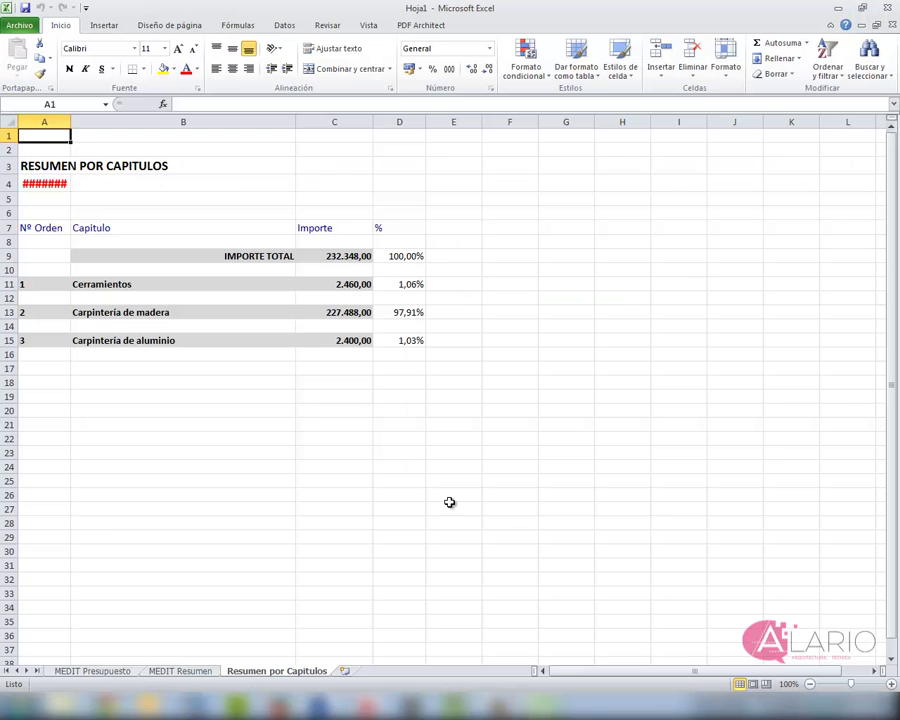
Show the MEDIT Presupuesto sheet scrolled to the chapter rows 57–71.
left_click(117, 674)
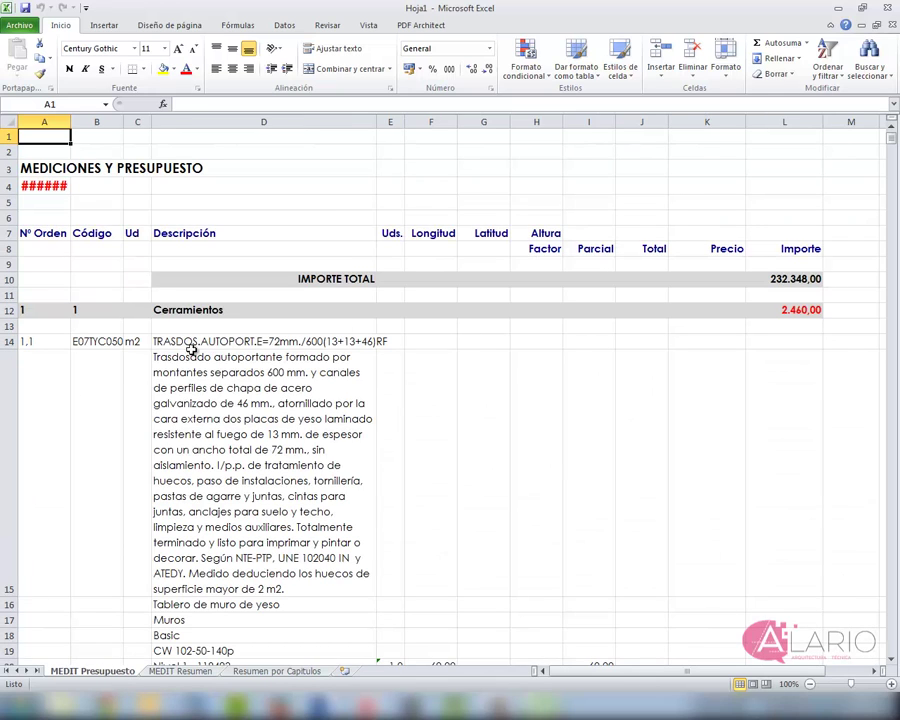
scroll(822, 497, "down", 1)
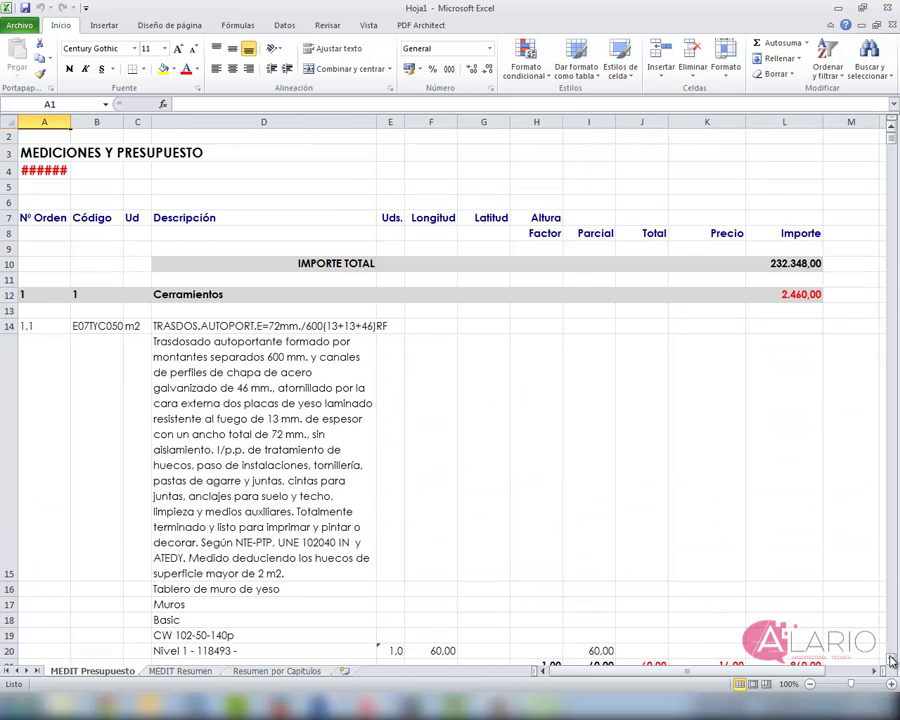
scroll(822, 497, "down", 2)
scroll(822, 497, "down", 2)
scroll(822, 497, "down", 2)
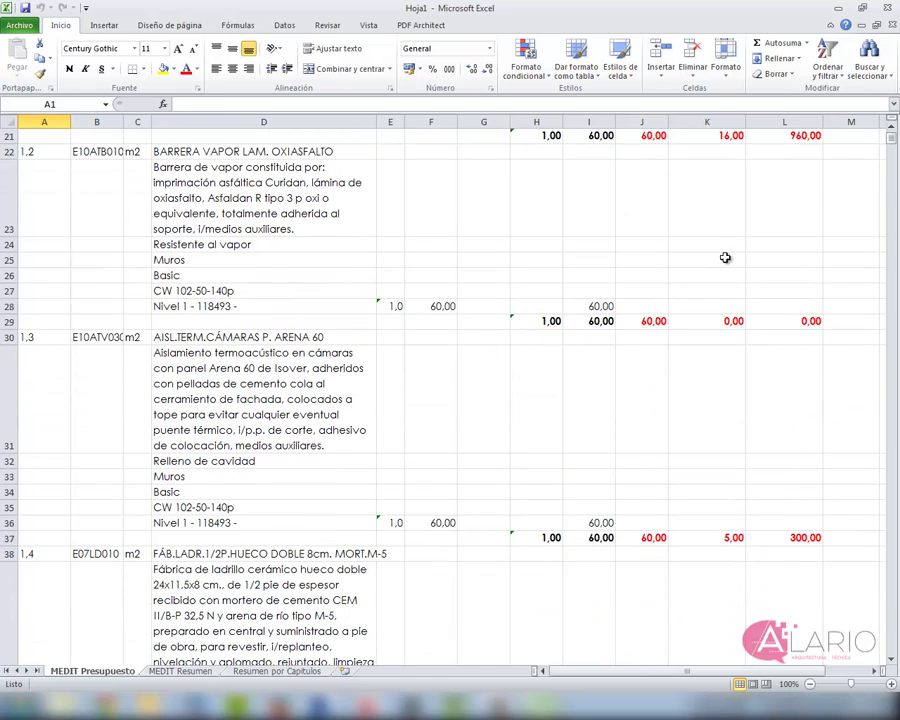
scroll(719, 186, "up", 1)
scroll(719, 186, "up", 1)
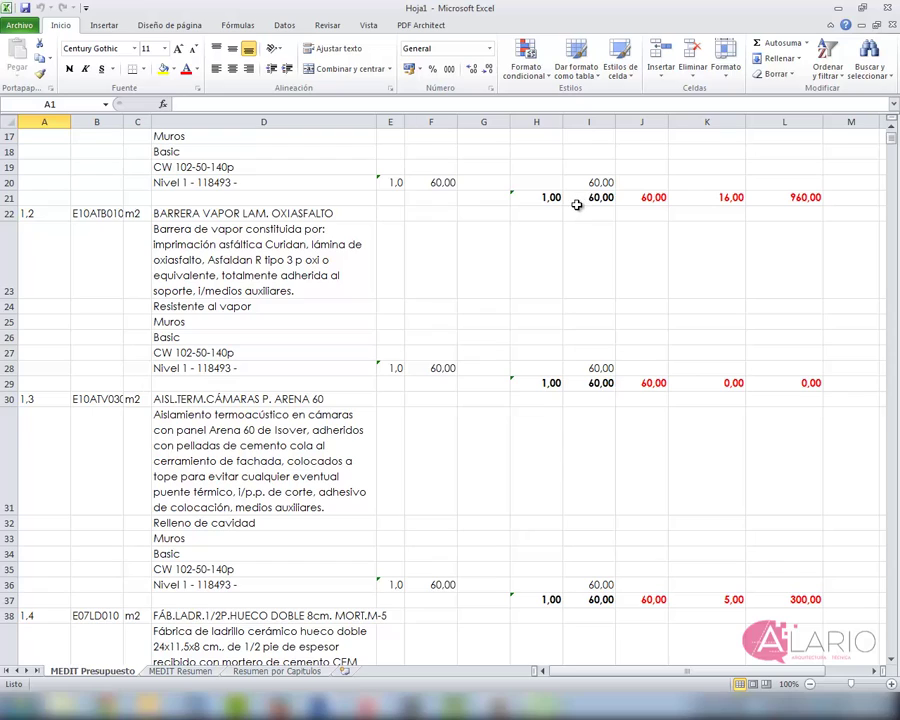
left_click(891, 660)
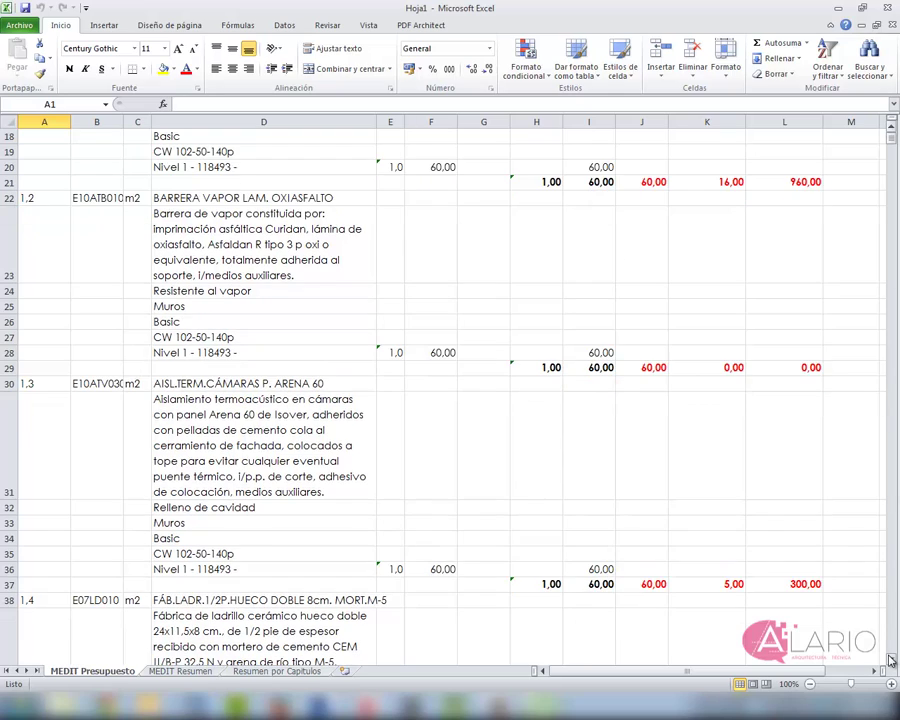
left_click_drag(891, 660, 891, 660)
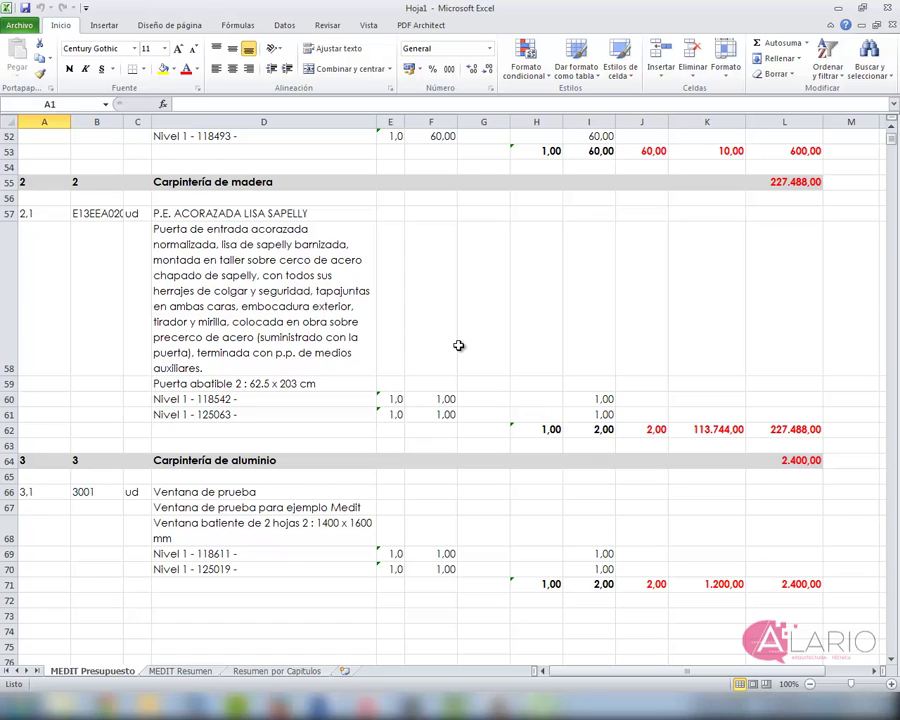
Inspect the two door entries D60 and D61 and the door quantity total in I62.
left_click(203, 399)
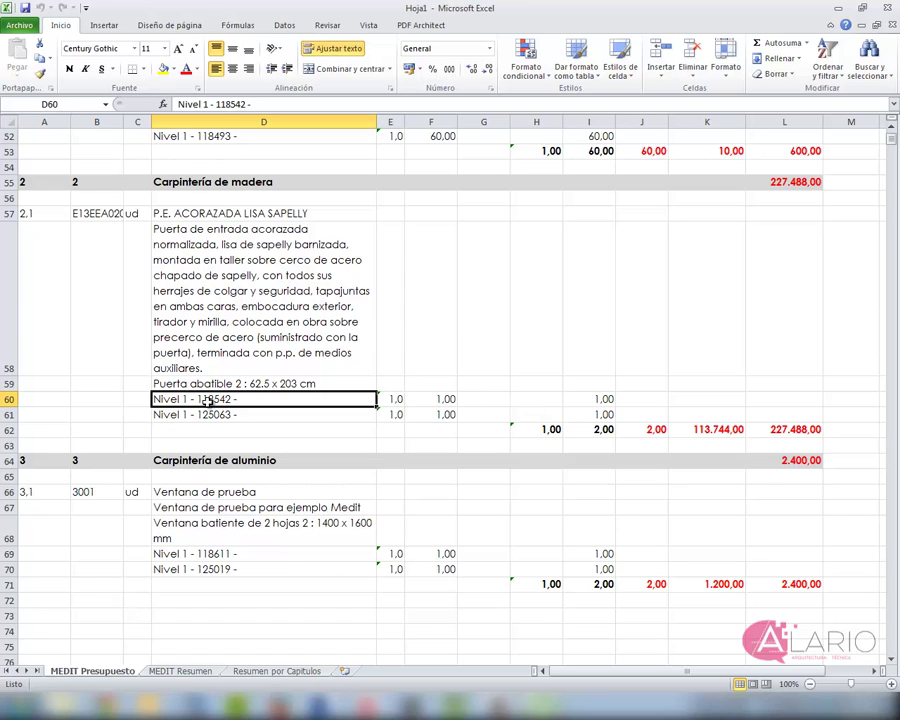
left_click(207, 412)
left_click(603, 430)
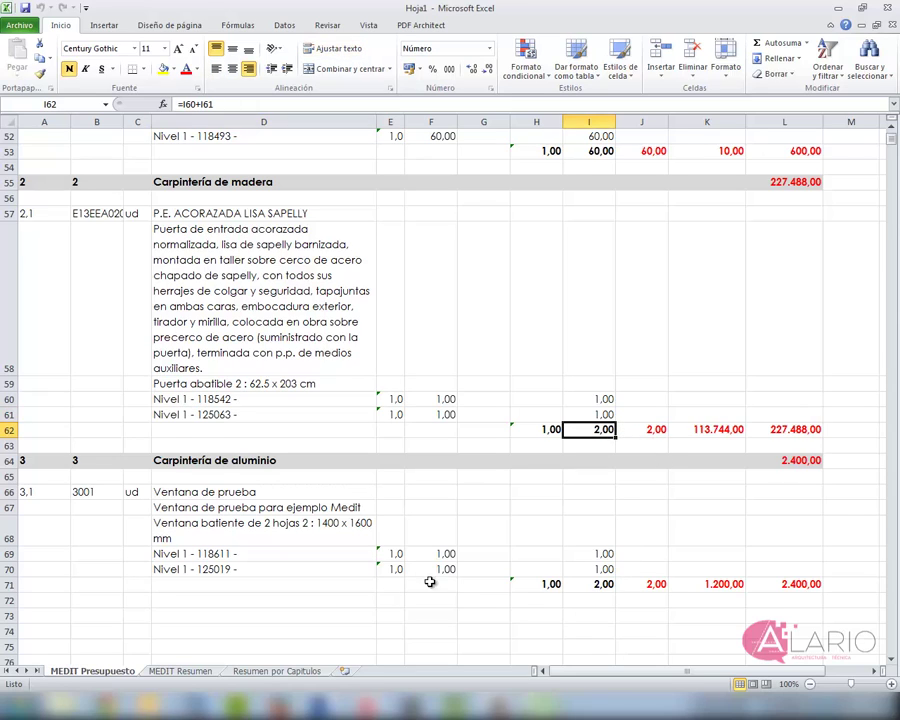
Compare the two window entries in D69 and D70.
left_click(226, 555)
left_click(228, 567)
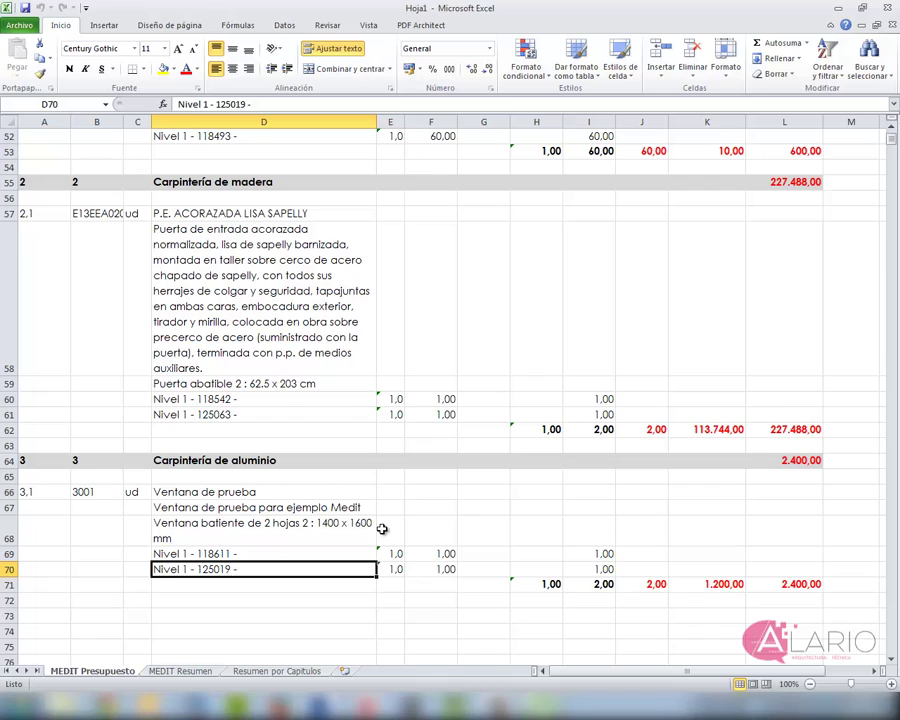
left_click(226, 556)
left_click(227, 566)
left_click(230, 552)
left_click(228, 568)
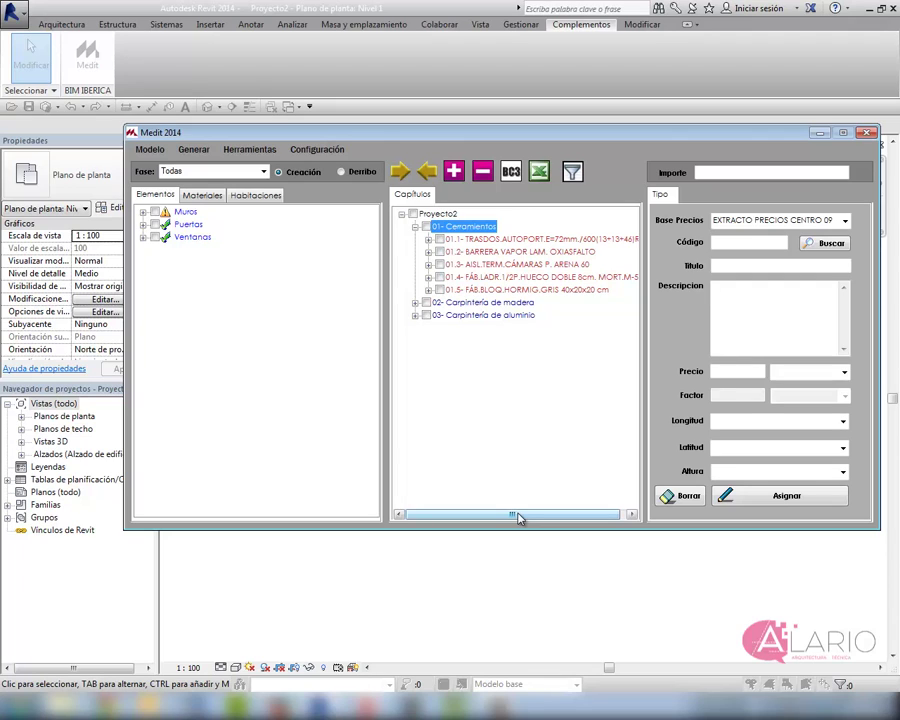
left_click(194, 149)
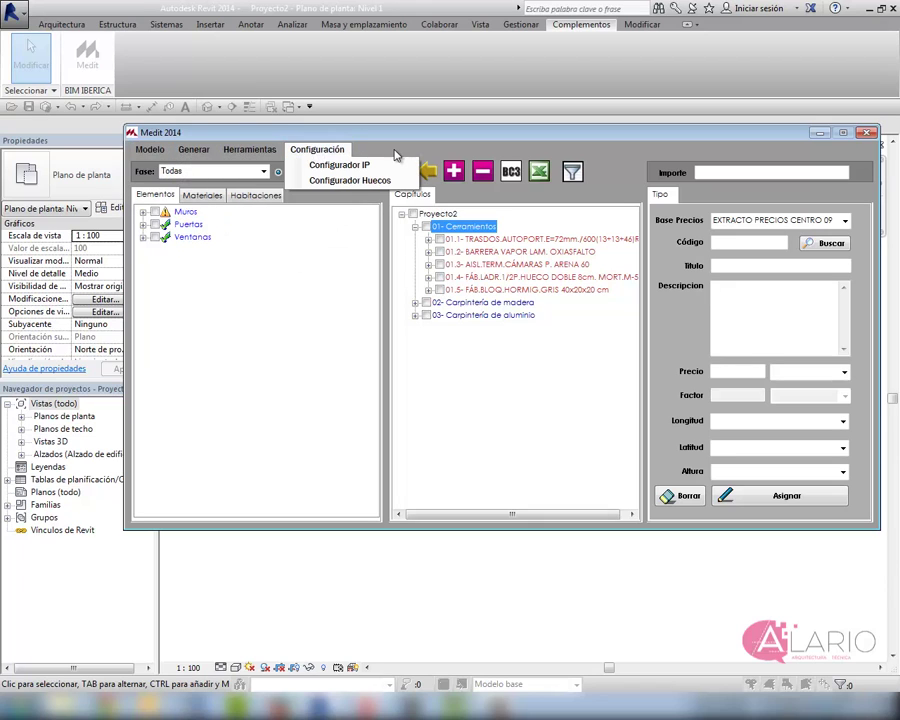
left_click(482, 172)
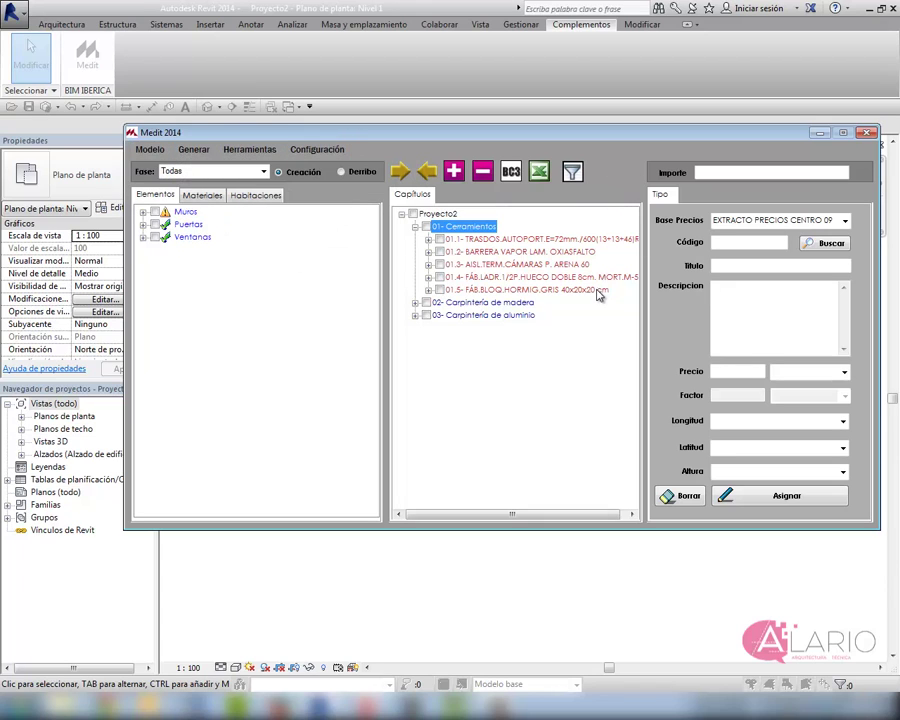